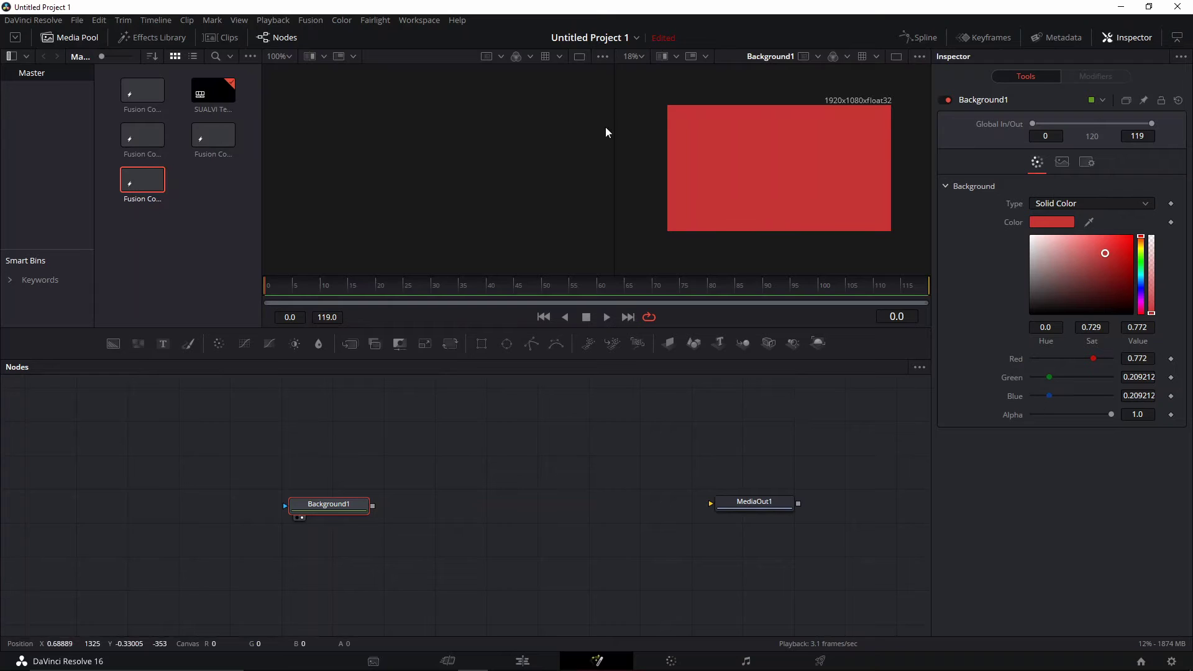
# Add a rectangle mask to the Background1 node and set its height to 0.02
pyautogui.click(482, 345)
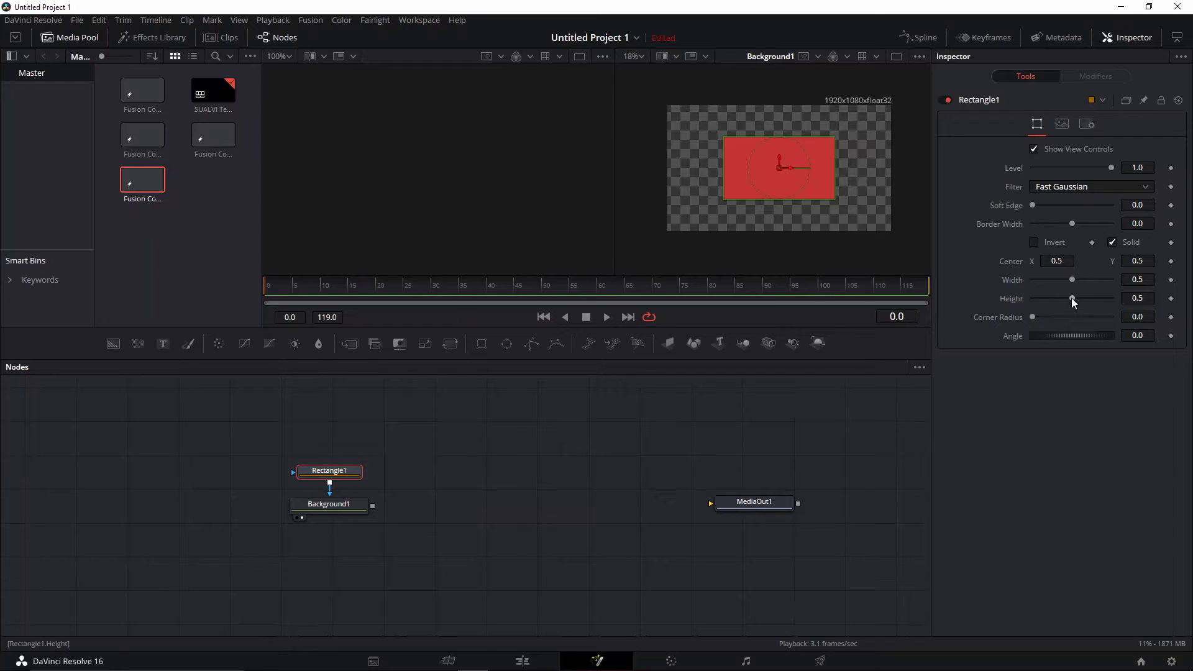
pyautogui.click(1141, 293)
pyautogui.write('.02')
pyautogui.press('Tab')
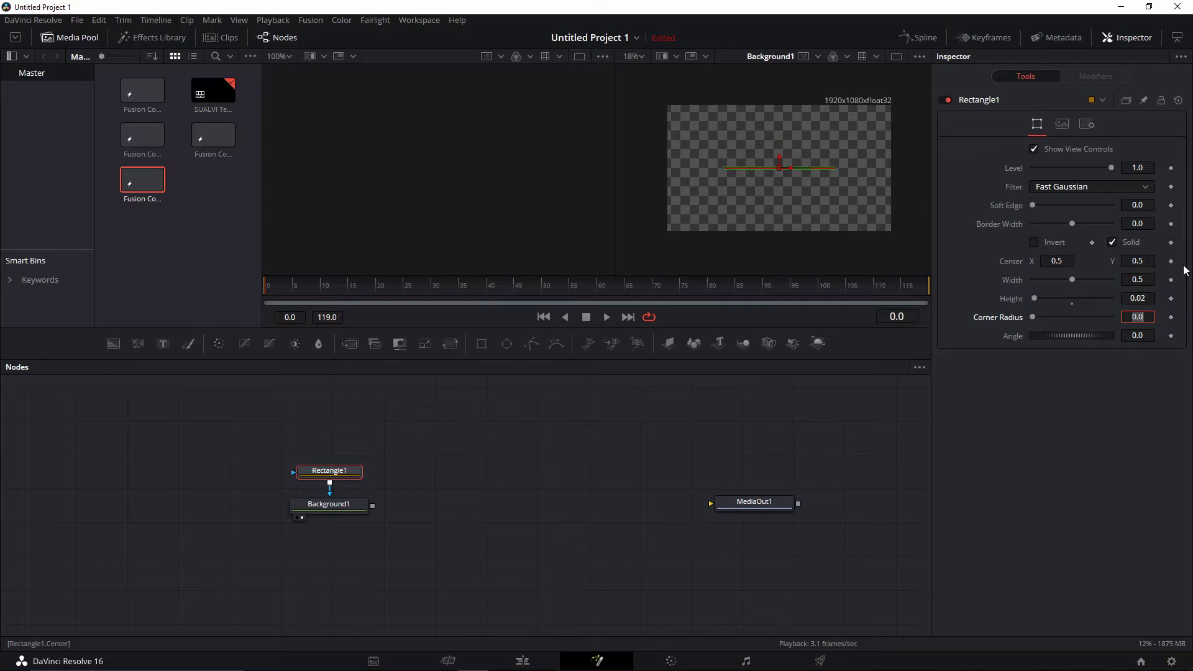
pyautogui.scroll(2, 801, 169)
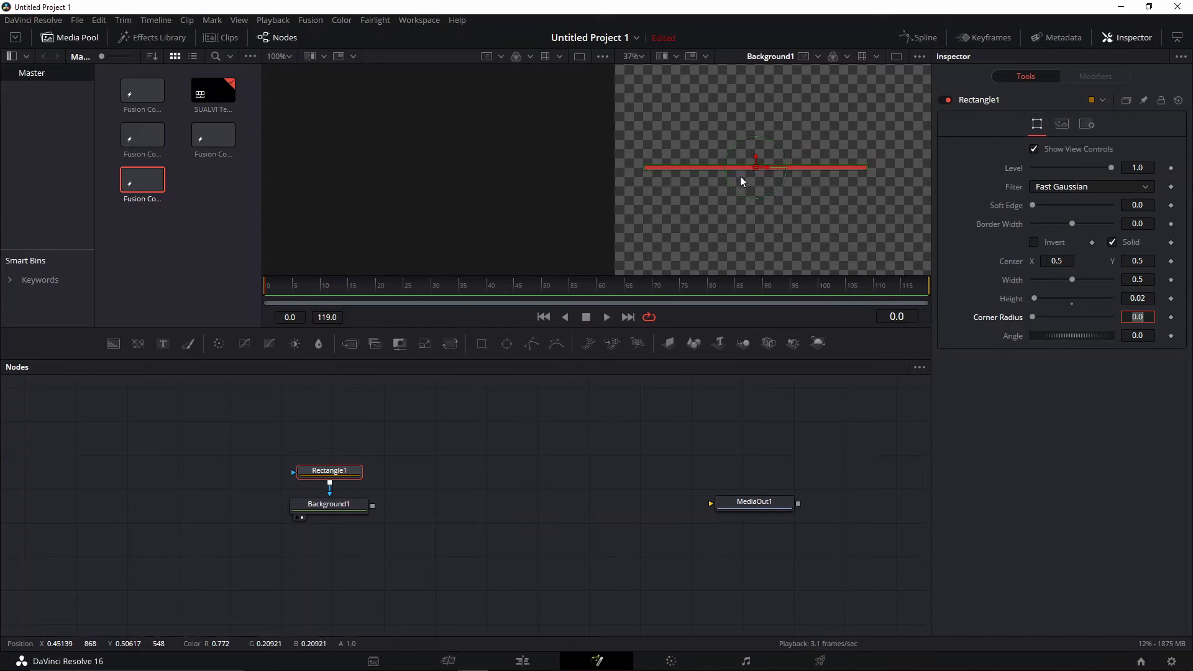
pyautogui.scroll(1, 742, 178)
pyautogui.scroll(-1, 748, 185)
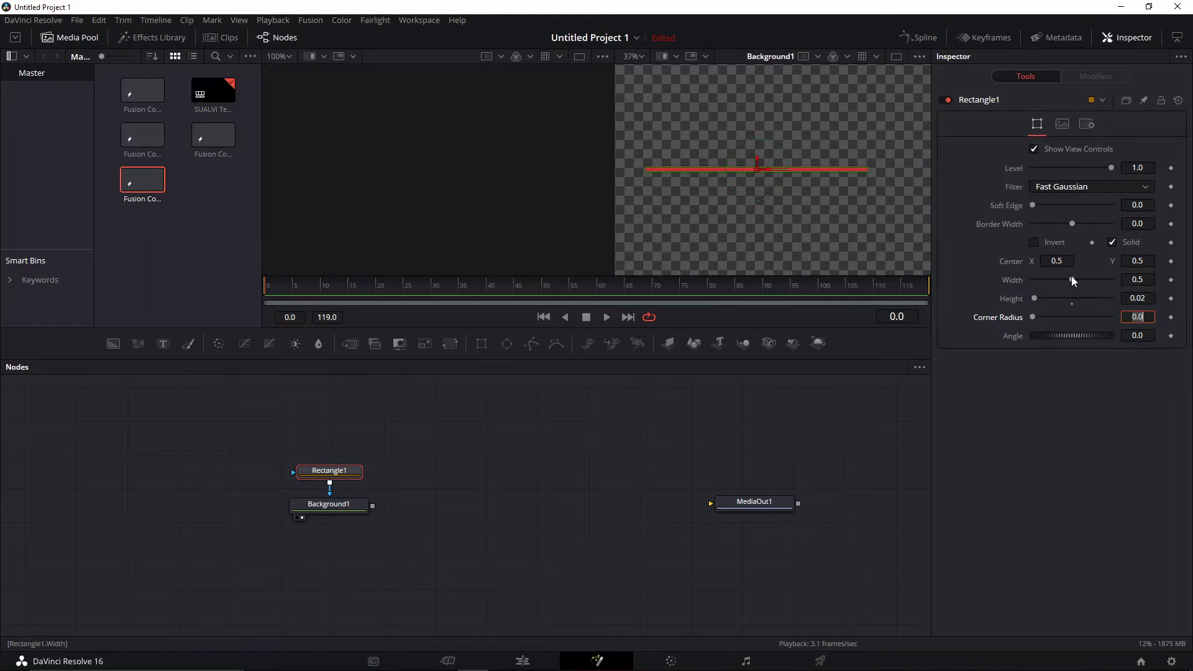
# Reduce the rectangle mask's width to 0.02
pyautogui.moveTo(1073, 280); pyautogui.dragTo(1037, 281)
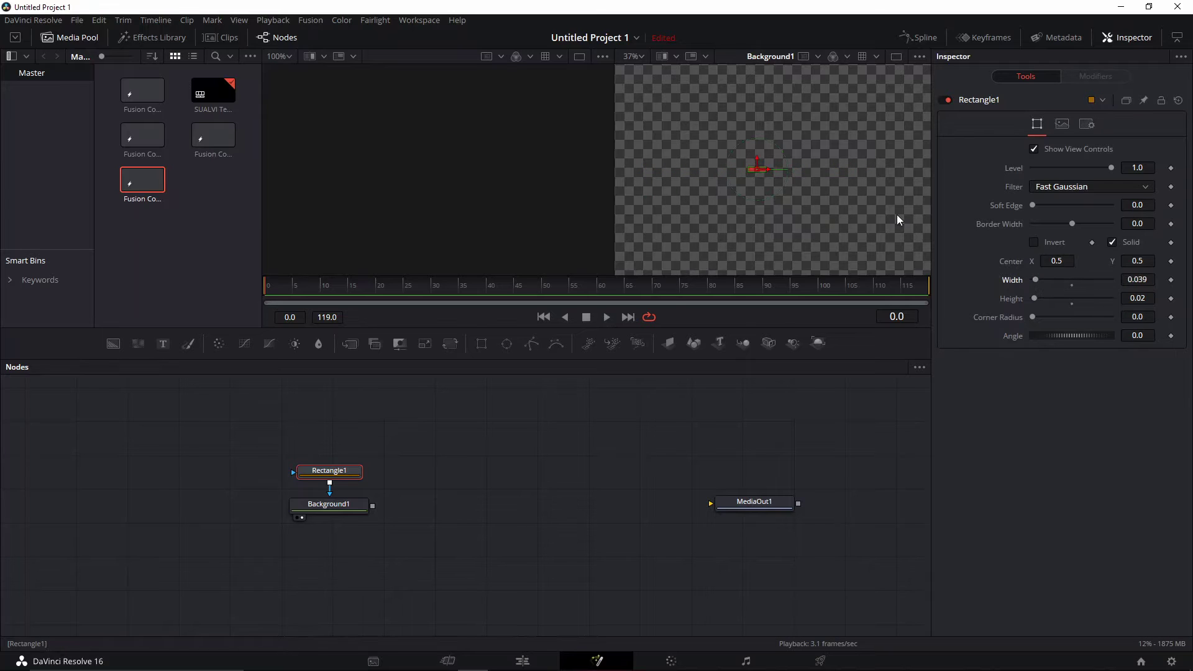
pyautogui.scroll(5, 770, 177)
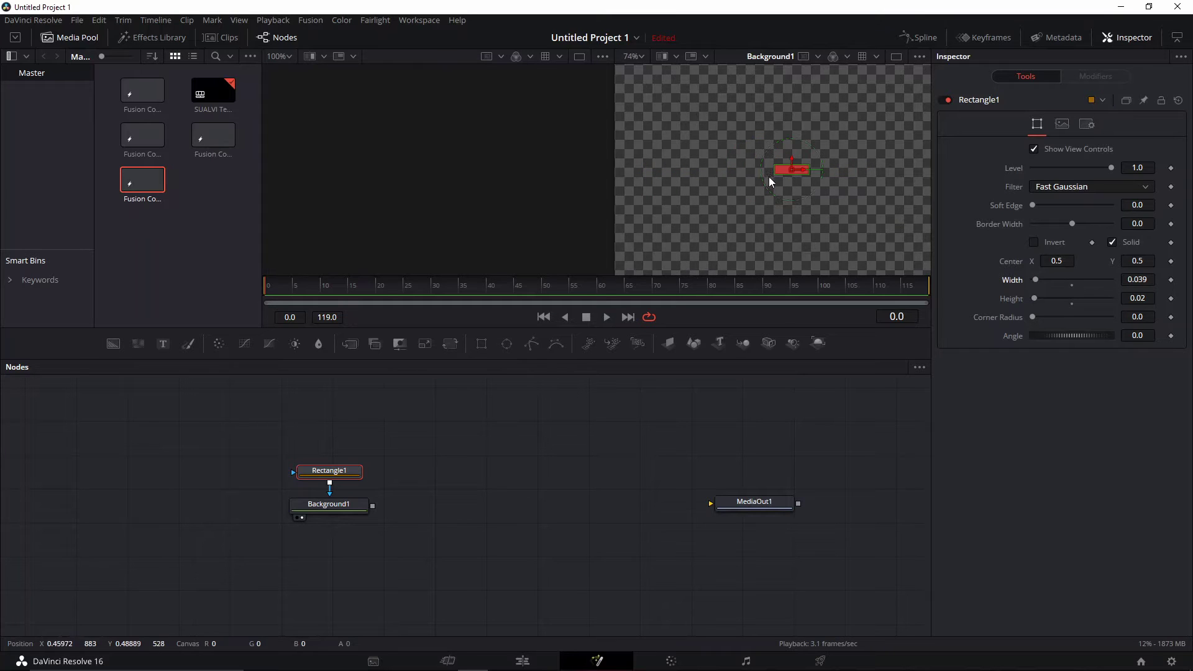
pyautogui.doubleClick(1143, 281)
pyautogui.write('.02')
pyautogui.press('Tab')
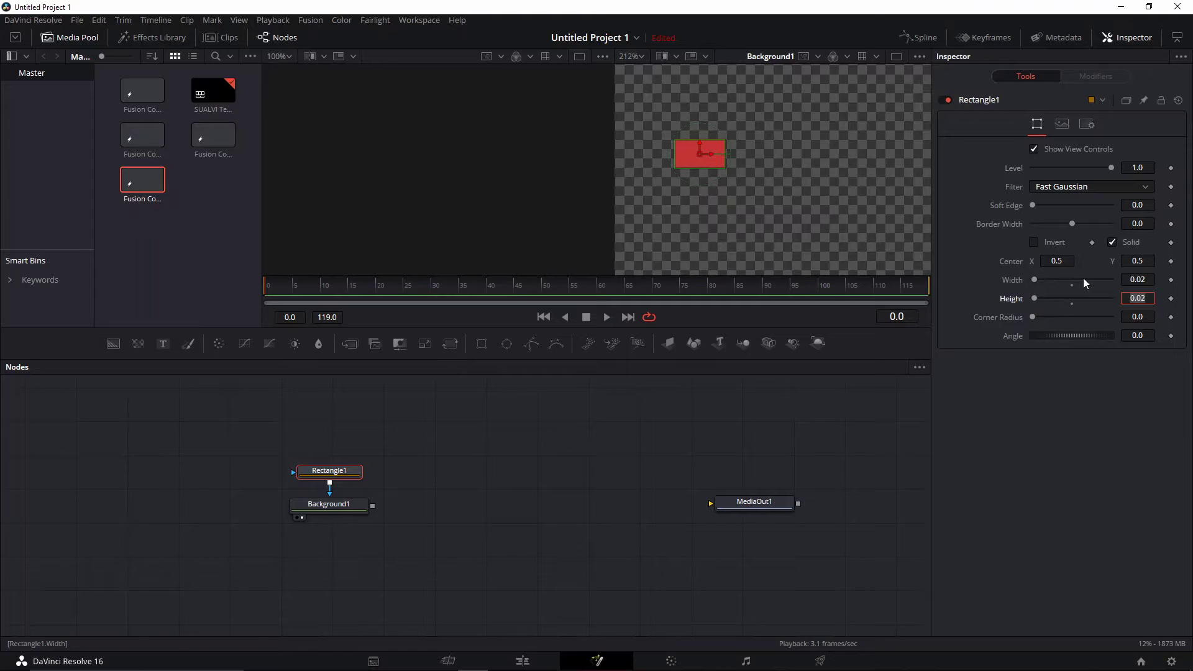
pyautogui.moveTo(767, 219); pyautogui.dragTo(800, 213)
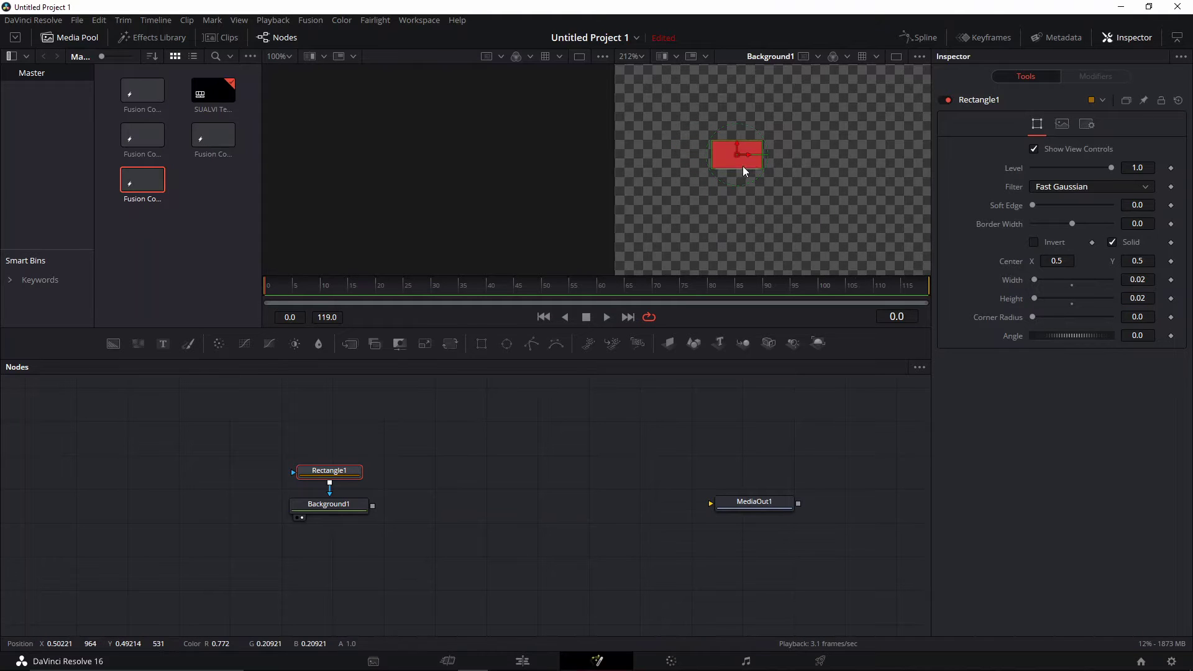
# Turn off the rectangle mask's Solid option and set its border width to about 0.0182
pyautogui.click(1113, 242)
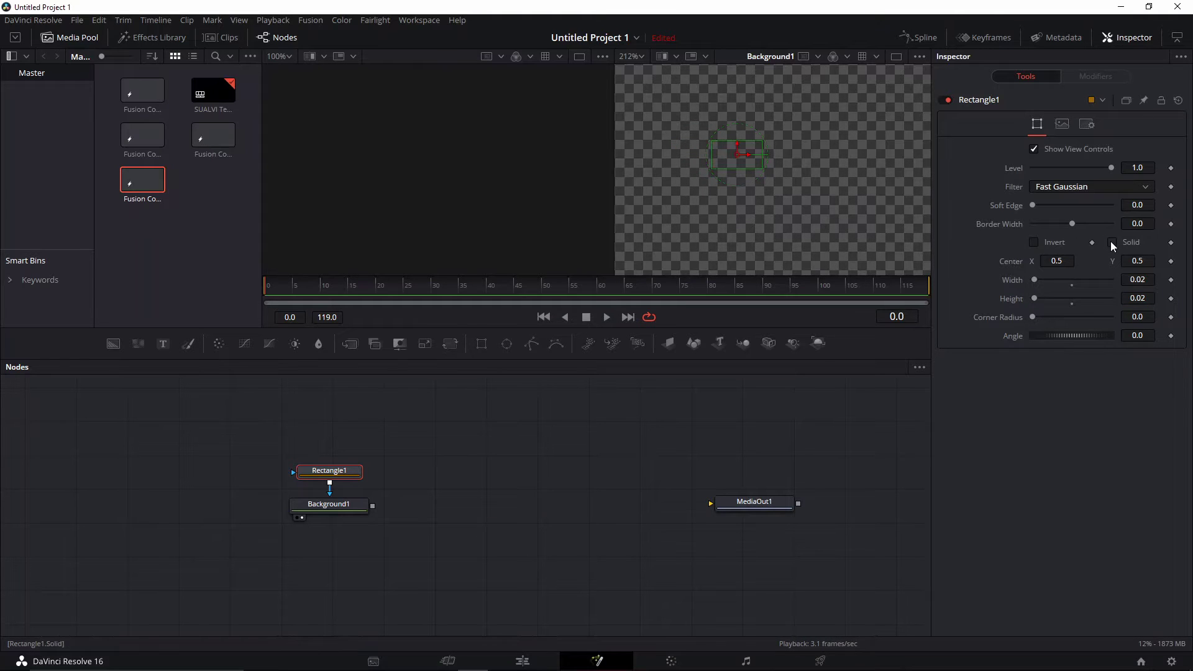
pyautogui.click(1115, 244)
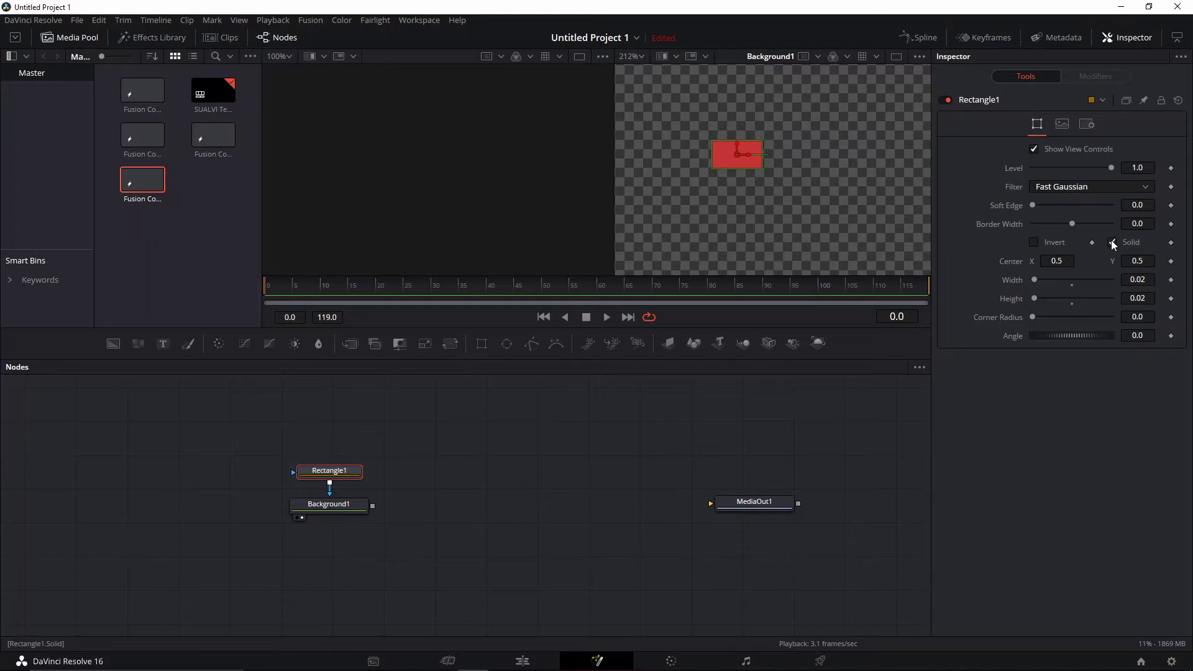
pyautogui.moveTo(1073, 224)
pyautogui.mouseDown()
pyautogui.moveTo(1102, 235)
pyautogui.moveTo(1072, 238)
pyautogui.moveTo(1112, 236)
pyautogui.moveTo(1073, 238)
pyautogui.mouseUp()
pyautogui.click(1113, 243)
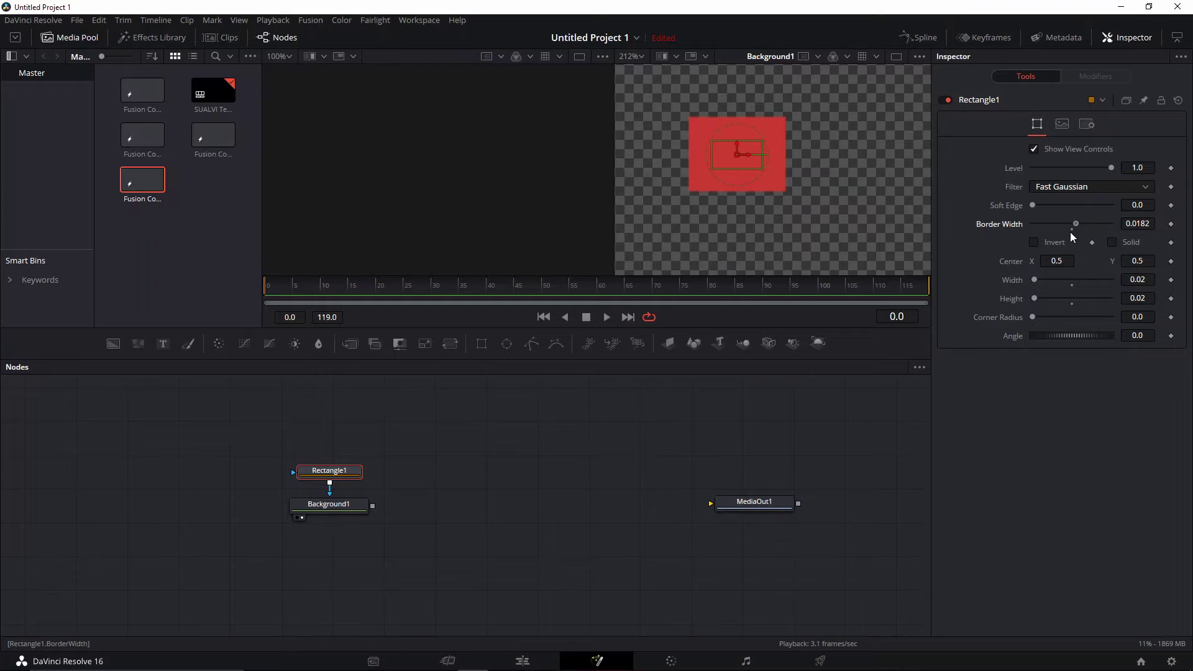
pyautogui.scroll(-5, 727, 166)
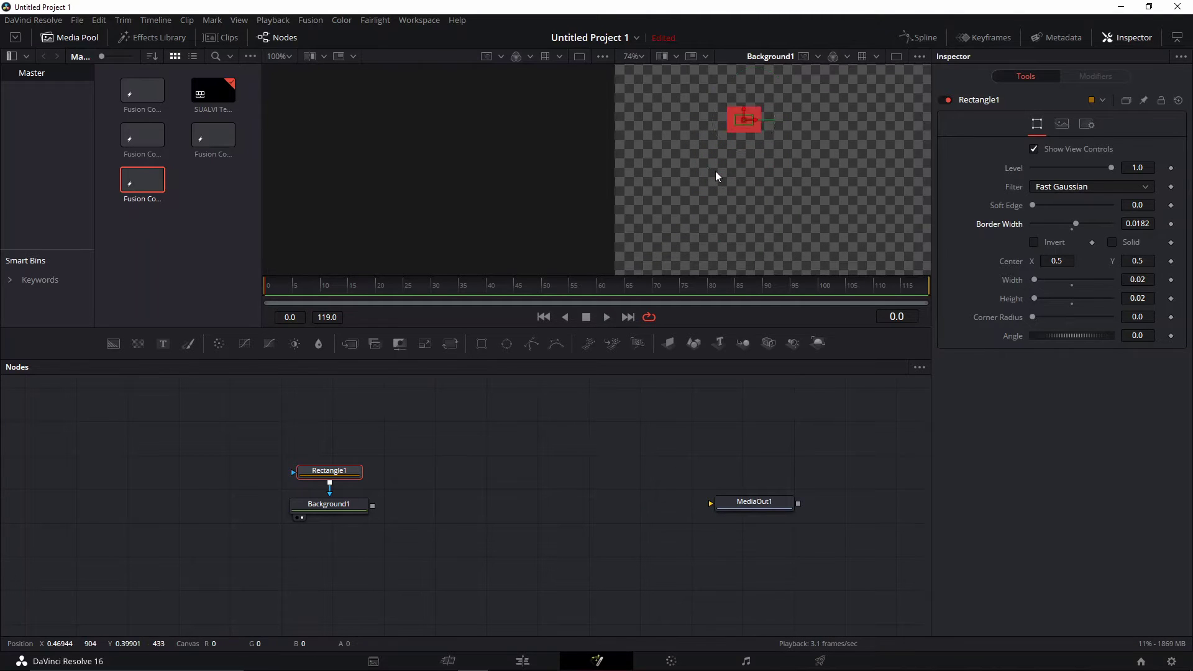
pyautogui.scroll(2, 715, 170)
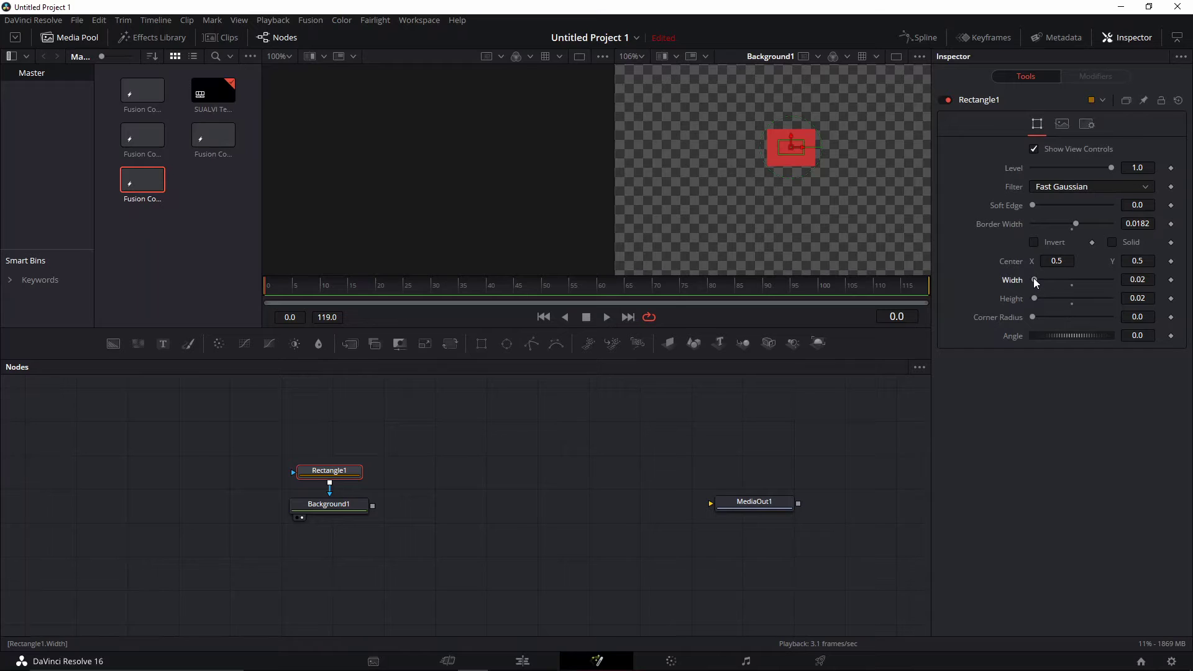
# Narrow the rectangle mask to a width of about 0.0137 so it forms a small square
pyautogui.moveTo(1034, 278); pyautogui.dragTo(1030, 285)
pyautogui.scroll(-5, 797, 131)
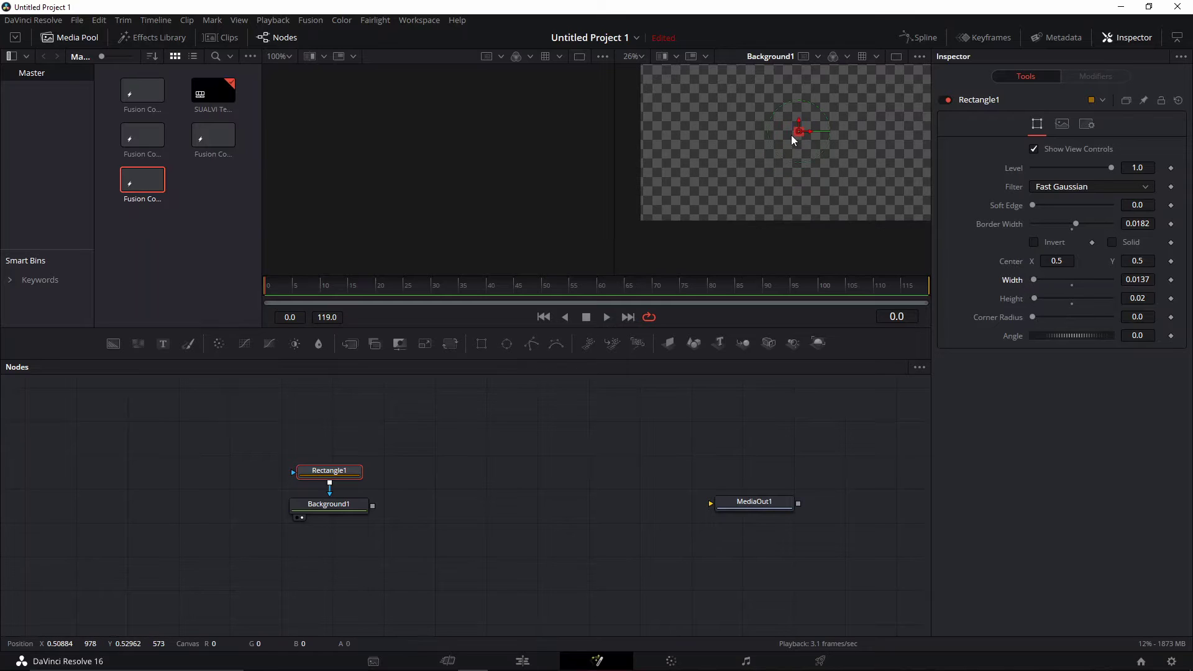
pyautogui.scroll(5, 774, 193)
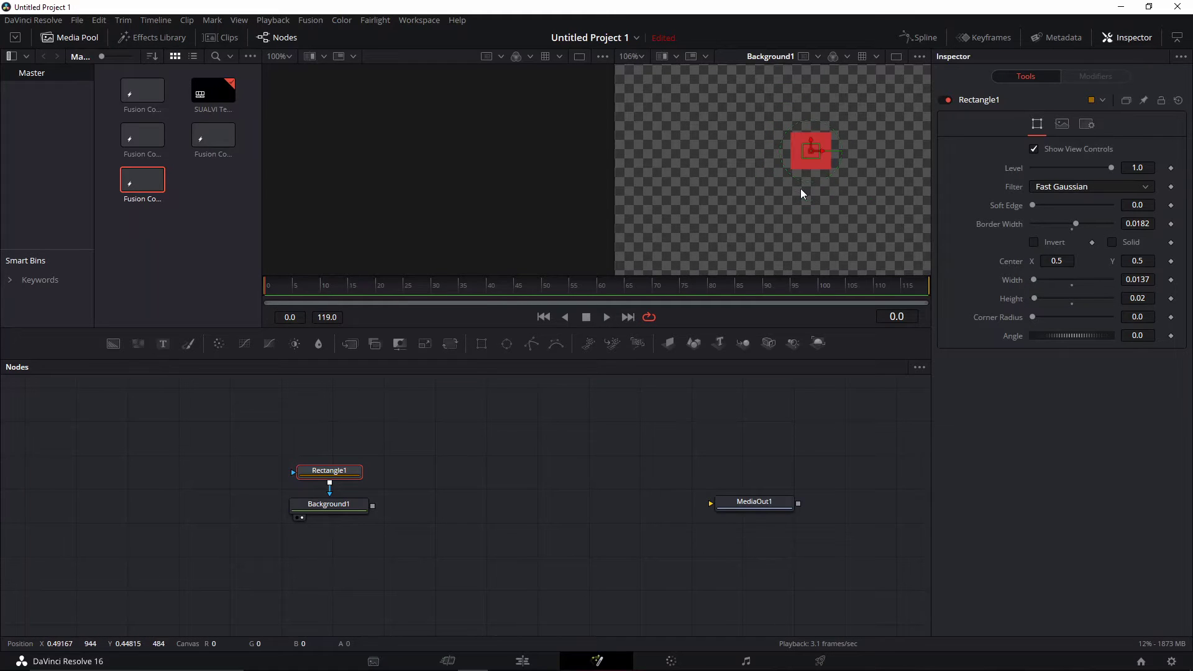
# Try a corner radius of 1.0 on the rectangle mask, and return the radius to 0
pyautogui.moveTo(1034, 318); pyautogui.dragTo(1082, 322)
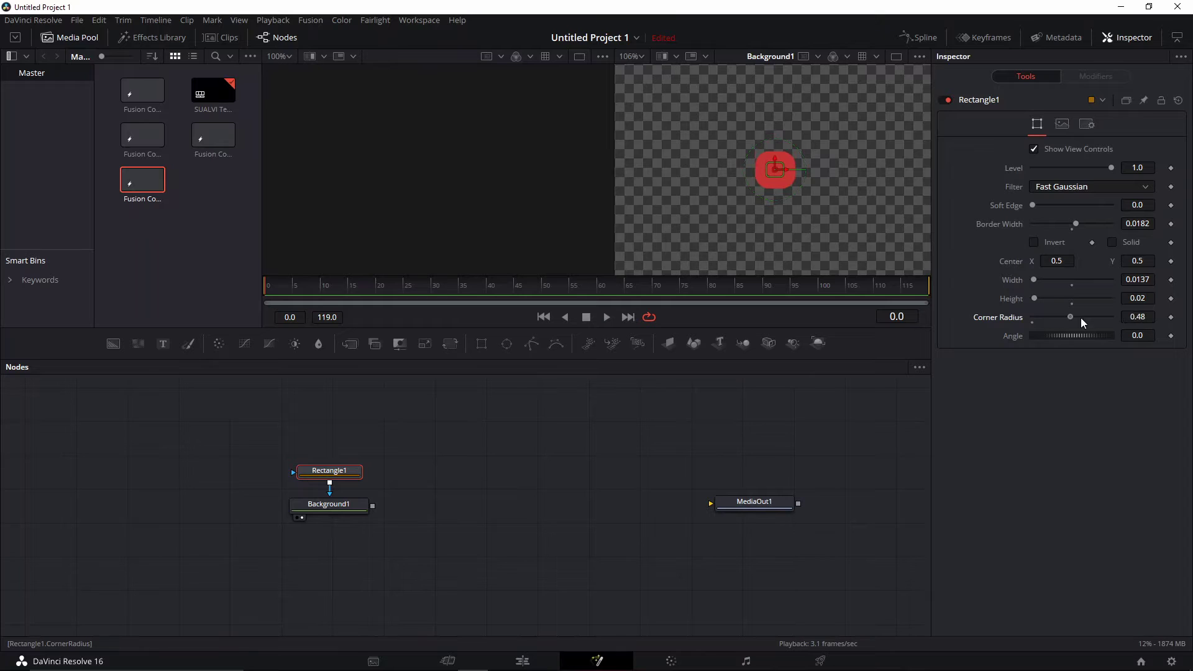
pyautogui.scroll(-8, 762, 185)
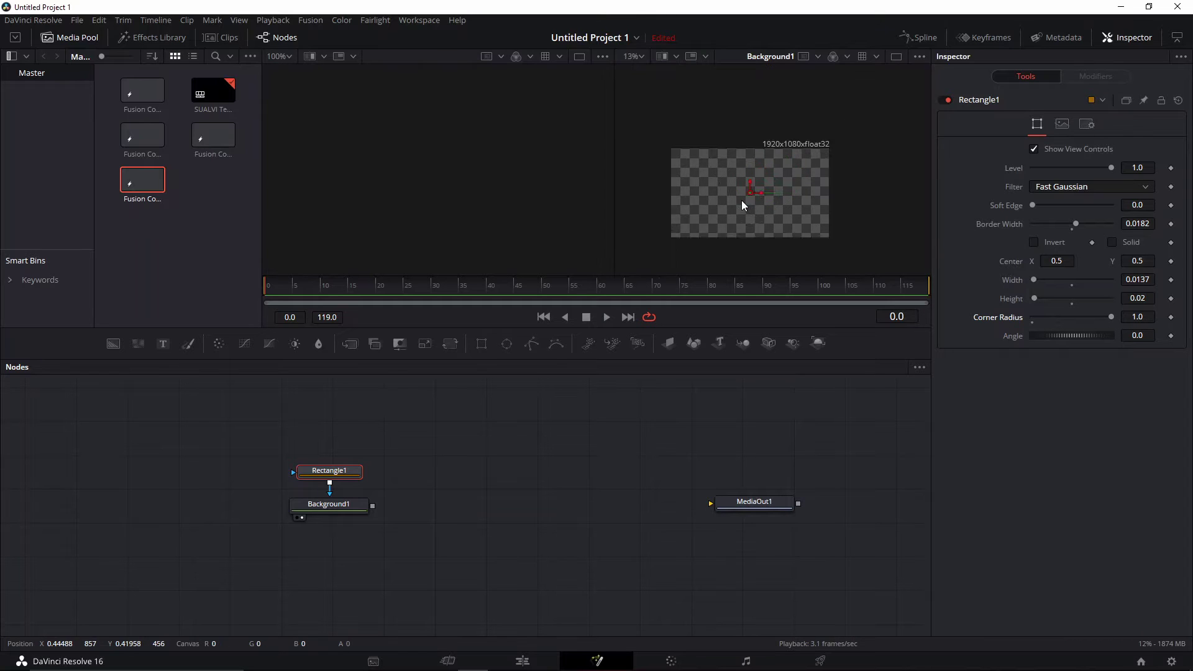
pyautogui.scroll(7, 739, 203)
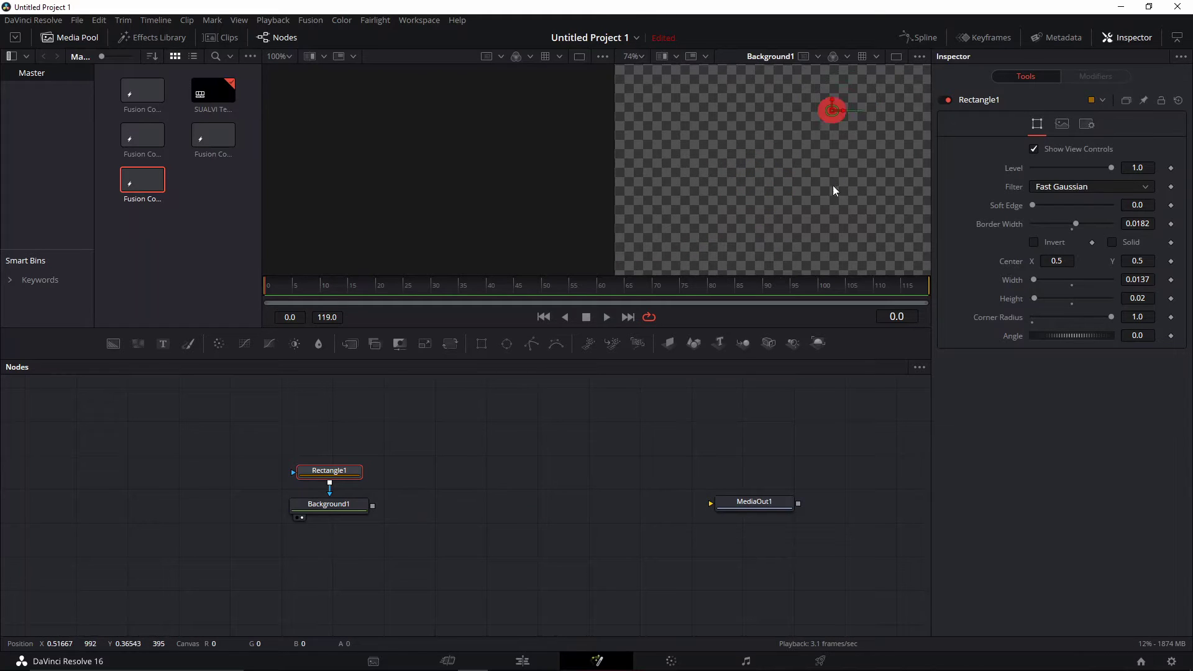
pyautogui.scroll(-3, 818, 199)
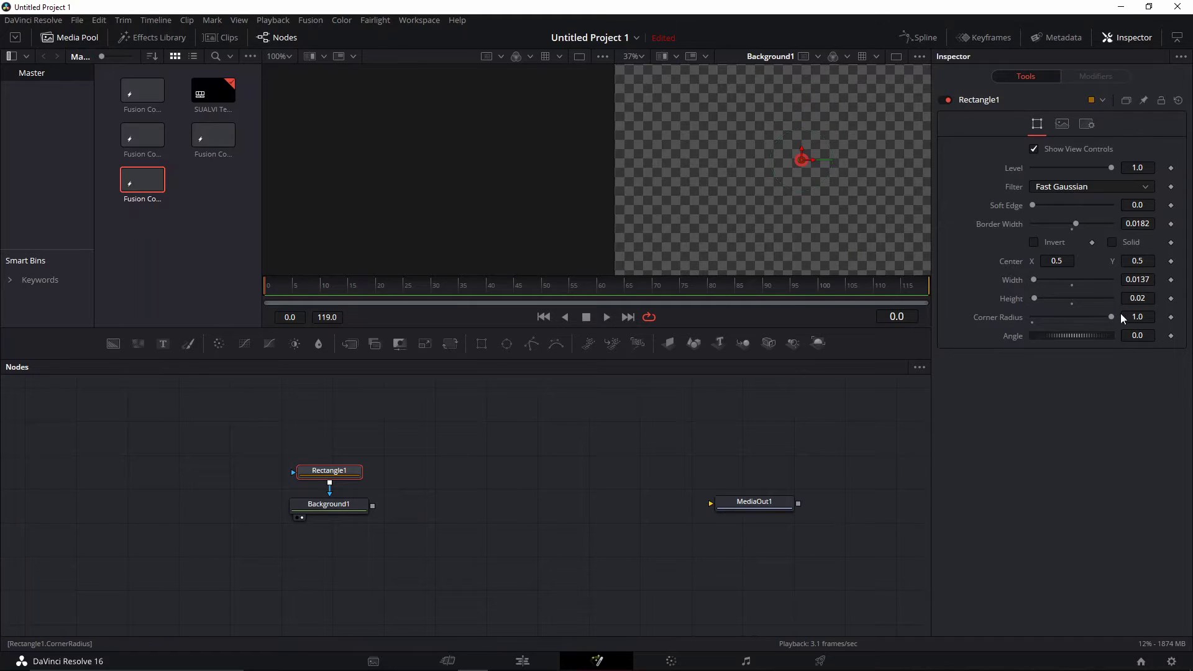
pyautogui.moveTo(1118, 315); pyautogui.dragTo(1024, 319)
pyautogui.scroll(-2, 807, 207)
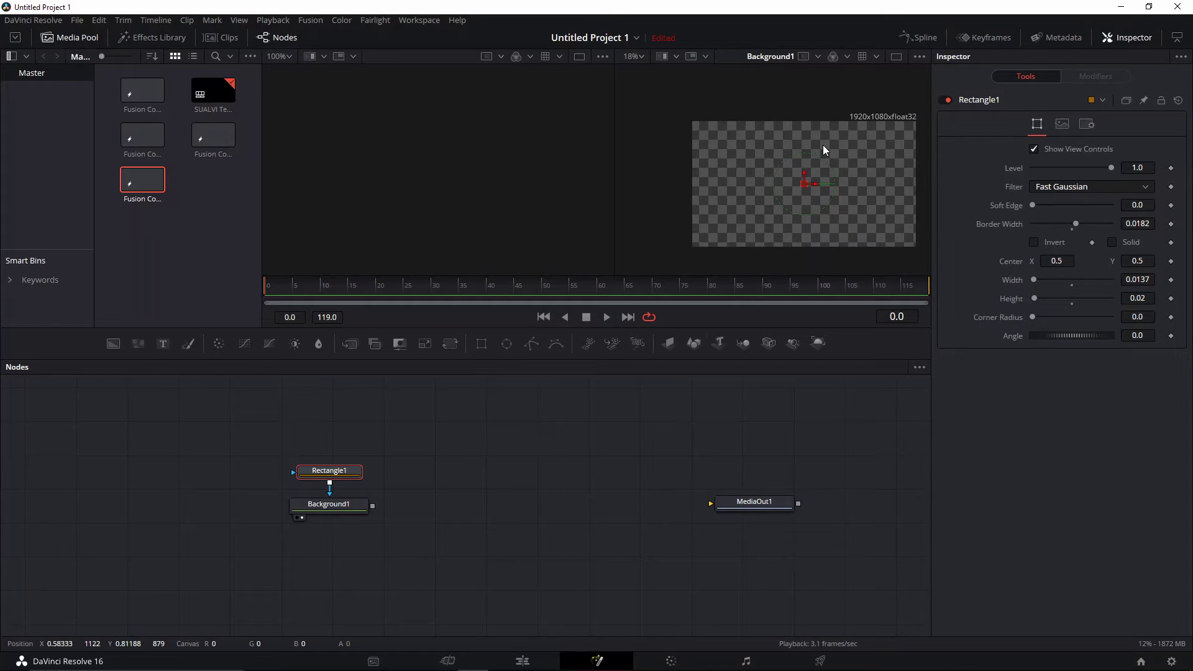
pyautogui.scroll(2, 823, 145)
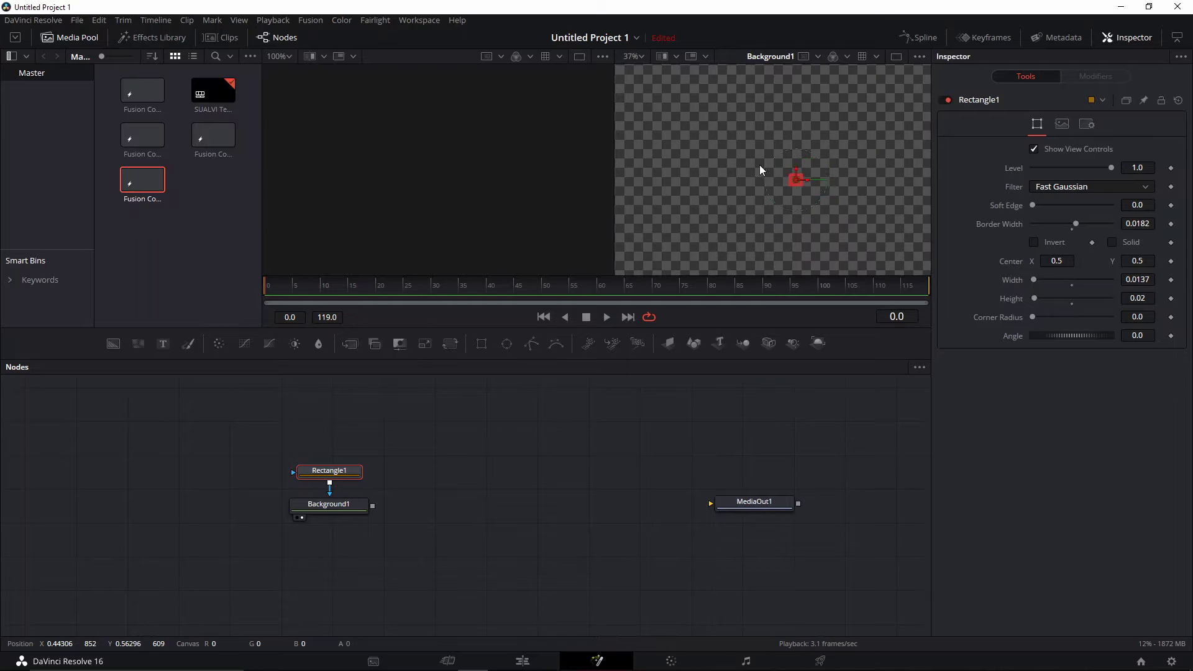
pyautogui.scroll(-1, 733, 202)
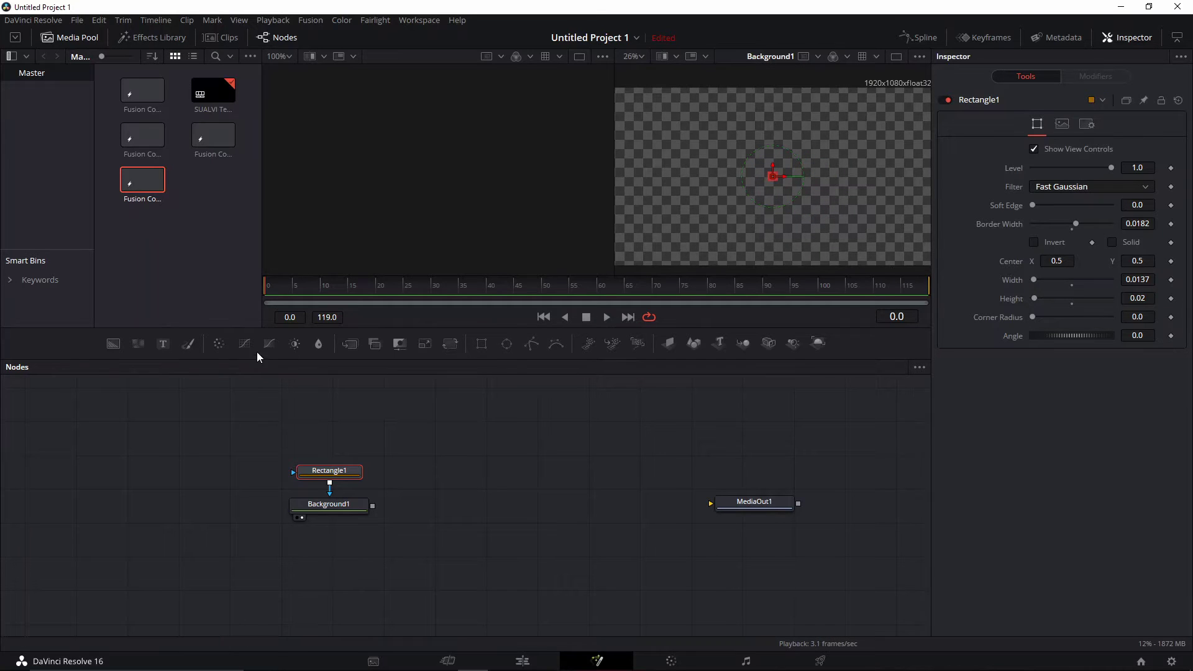
# Add a separate Text+ node above the background and connect it to Background1's output through a Merge node
pyautogui.click(162, 345)
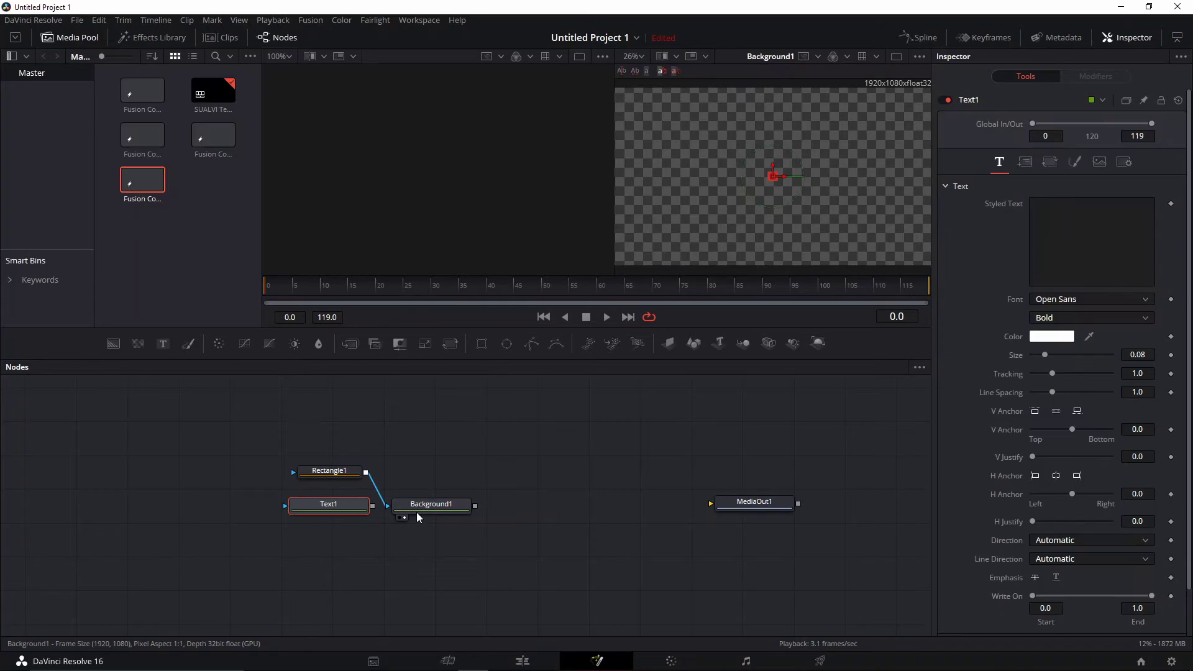
pyautogui.hotkey('ctrl', 'z')
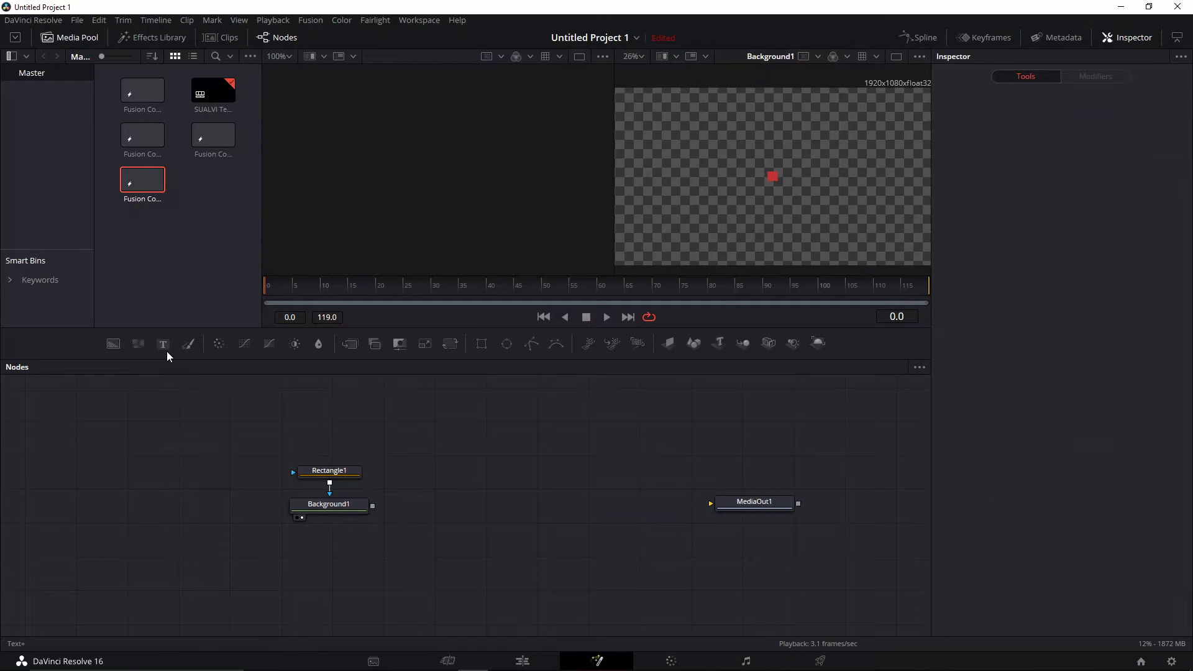
pyautogui.moveTo(165, 346); pyautogui.dragTo(455, 435)
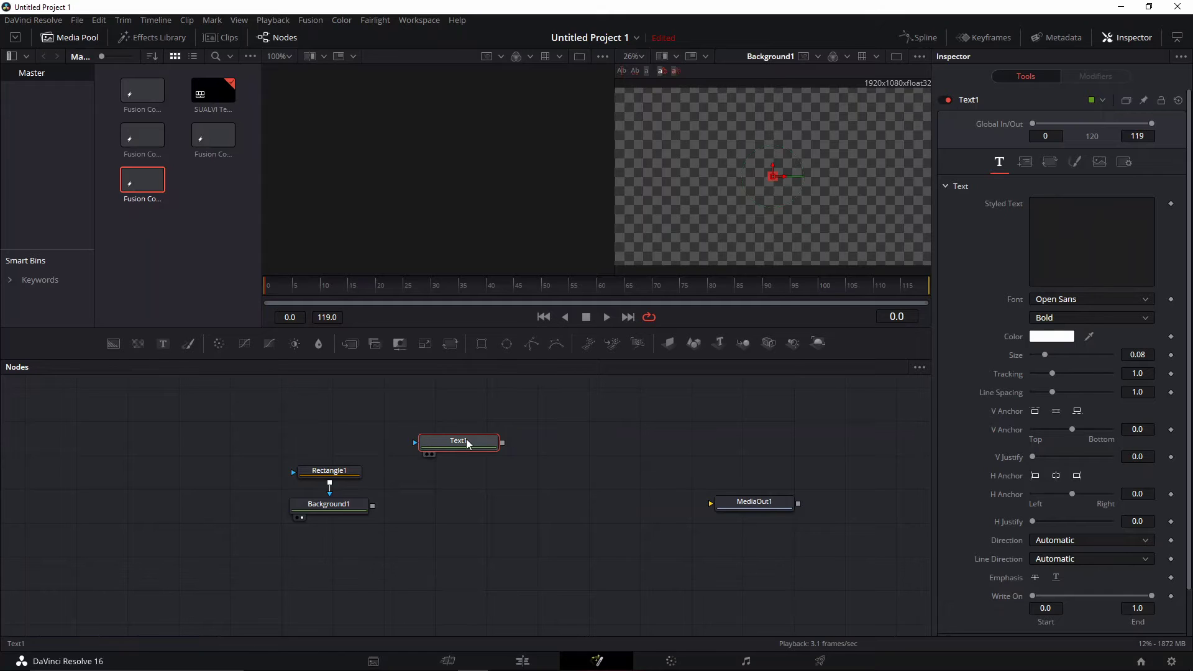
pyautogui.moveTo(467, 439); pyautogui.dragTo(374, 506)
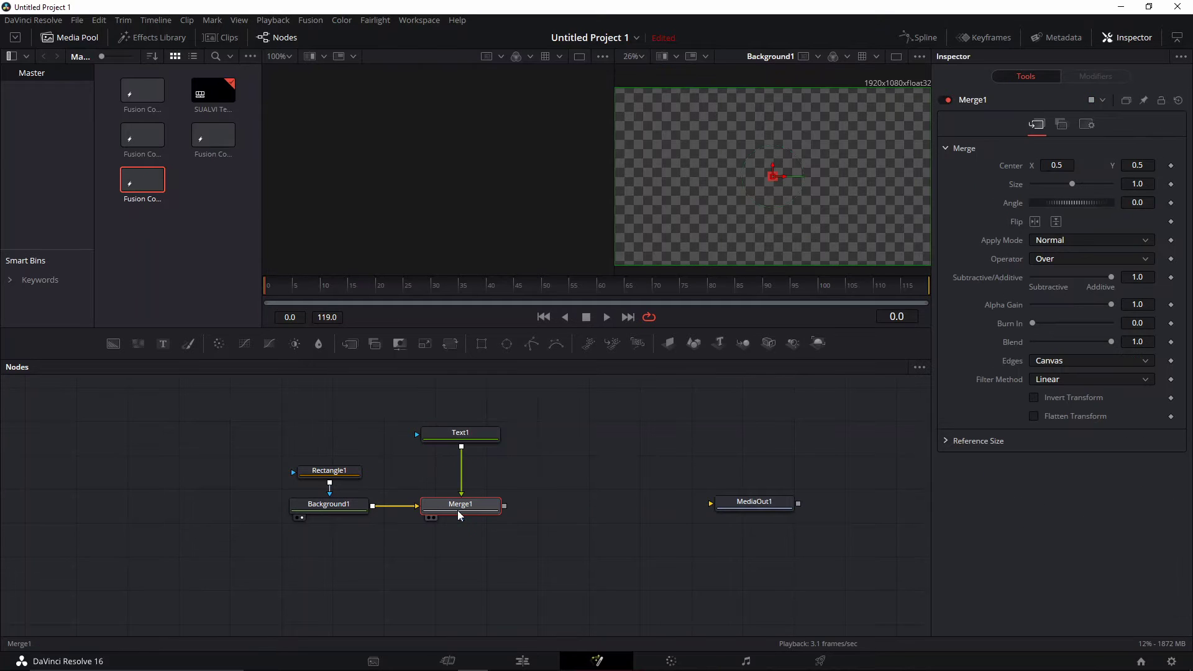
# Enter "MAIN TITLE" as the styled text of the Text1 node
pyautogui.click(464, 434)
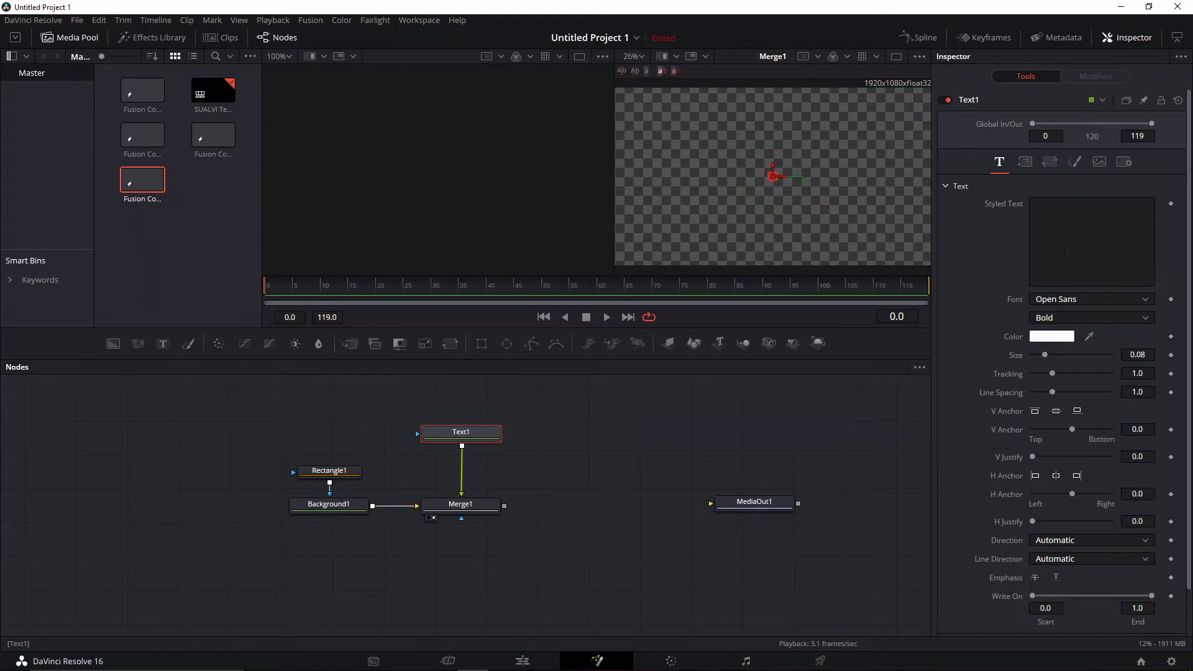
pyautogui.click(1069, 231)
pyautogui.write('MAIN TITLE')
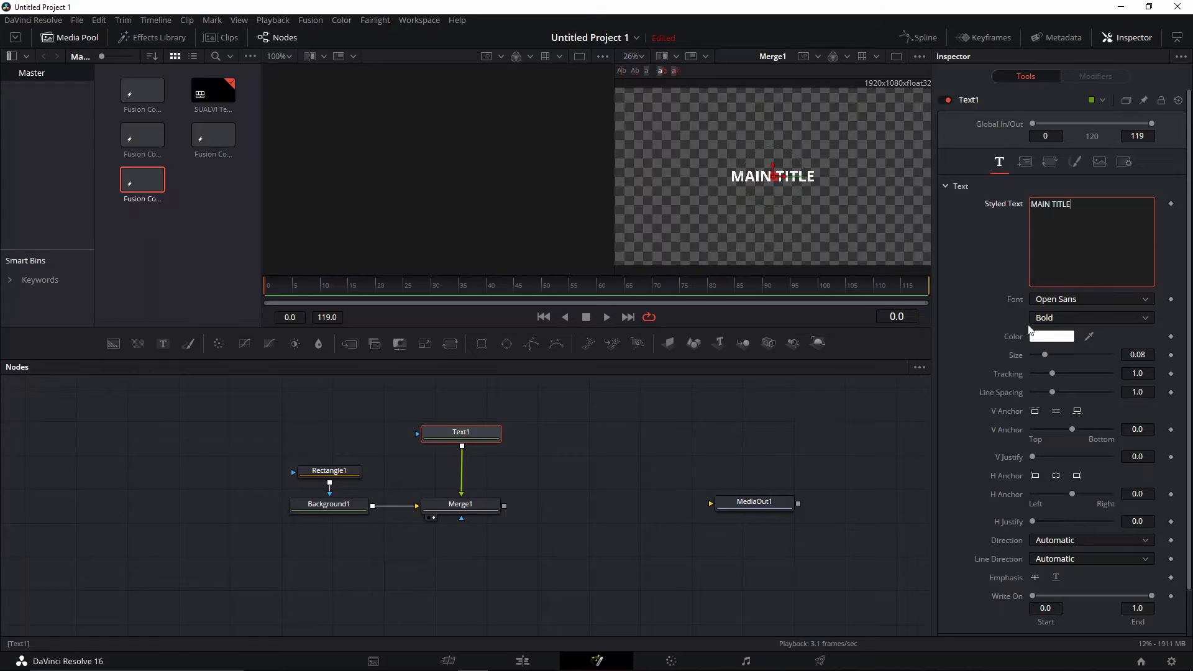
# Change the title's font to Lucida Sans Regular
pyautogui.click(1073, 304)
pyautogui.scroll(3, 1075, 335)
pyautogui.click(1076, 343)
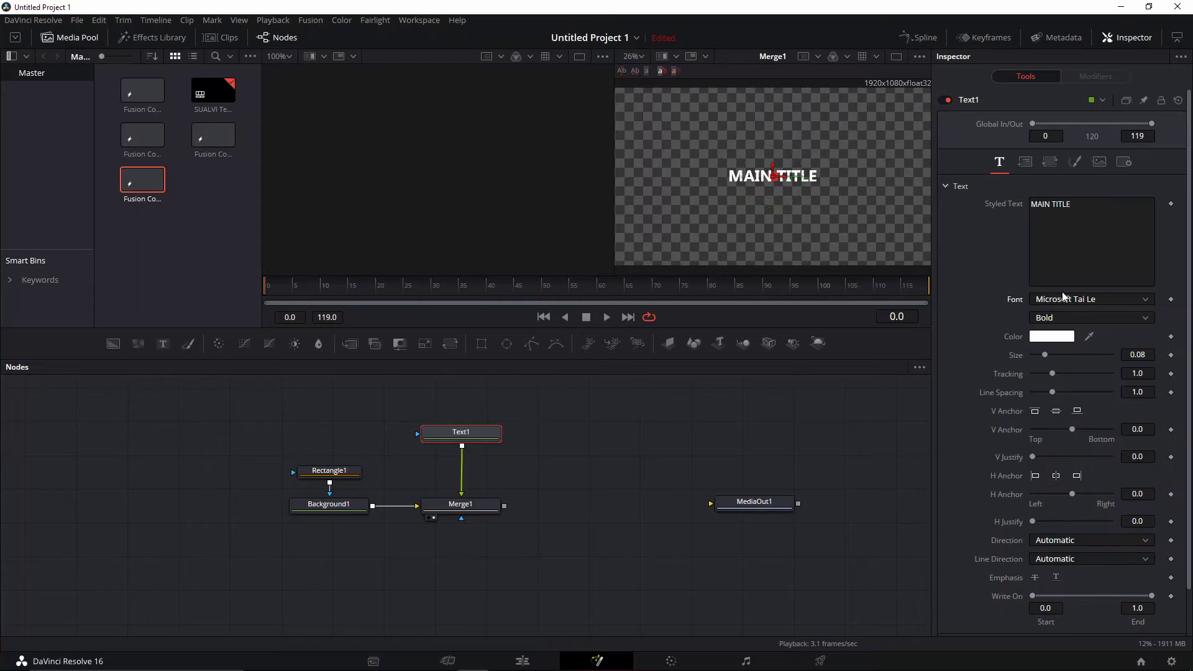
pyautogui.click(1095, 300)
pyautogui.scroll(6, 1097, 348)
pyautogui.click(1083, 342)
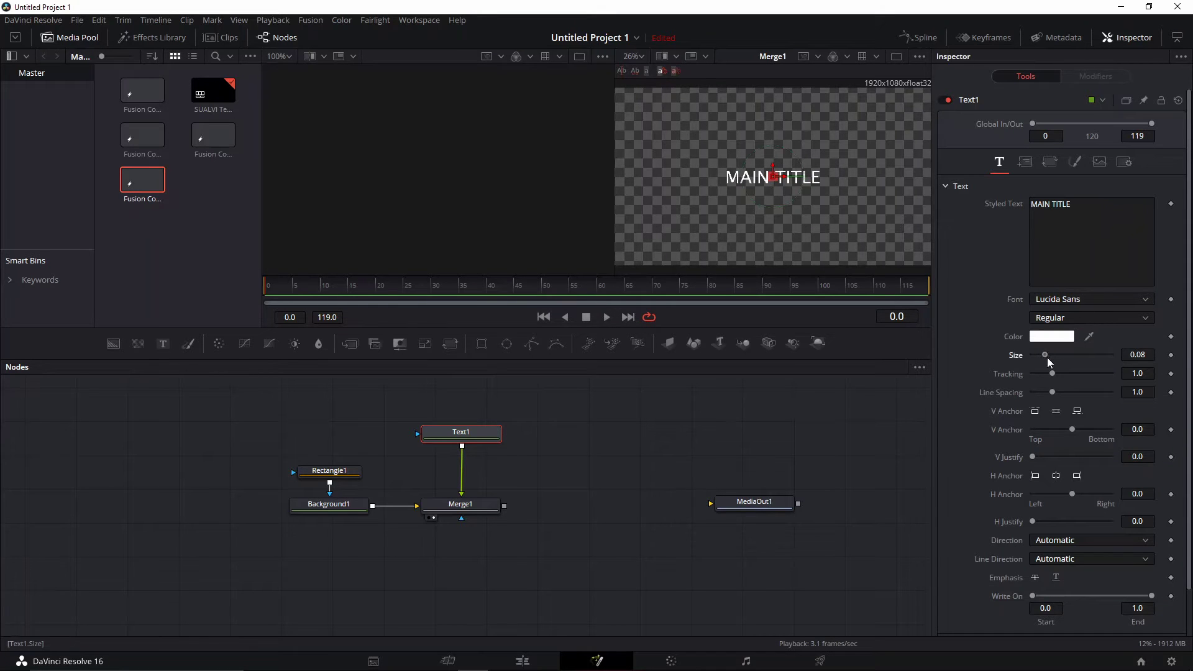
# Enlarge the title to a size of about 0.1772 and move it up above the red square
pyautogui.moveTo(1046, 356); pyautogui.dragTo(1061, 356)
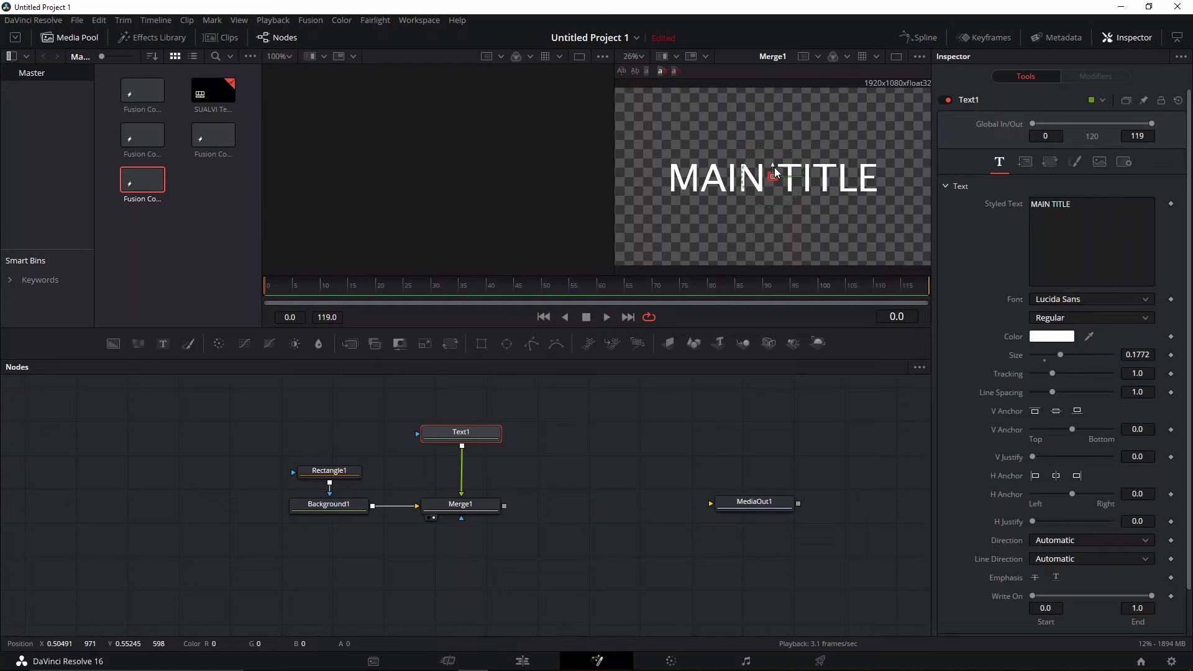
pyautogui.moveTo(776, 173); pyautogui.dragTo(775, 143)
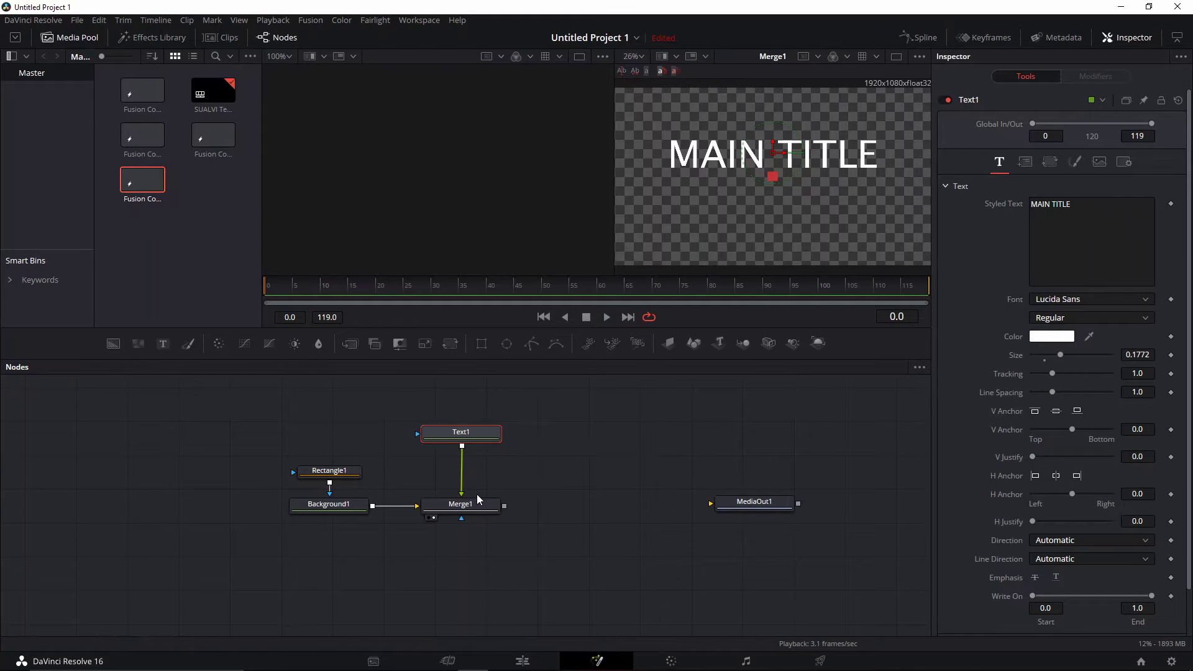
pyautogui.moveTo(460, 441); pyautogui.dragTo(456, 449)
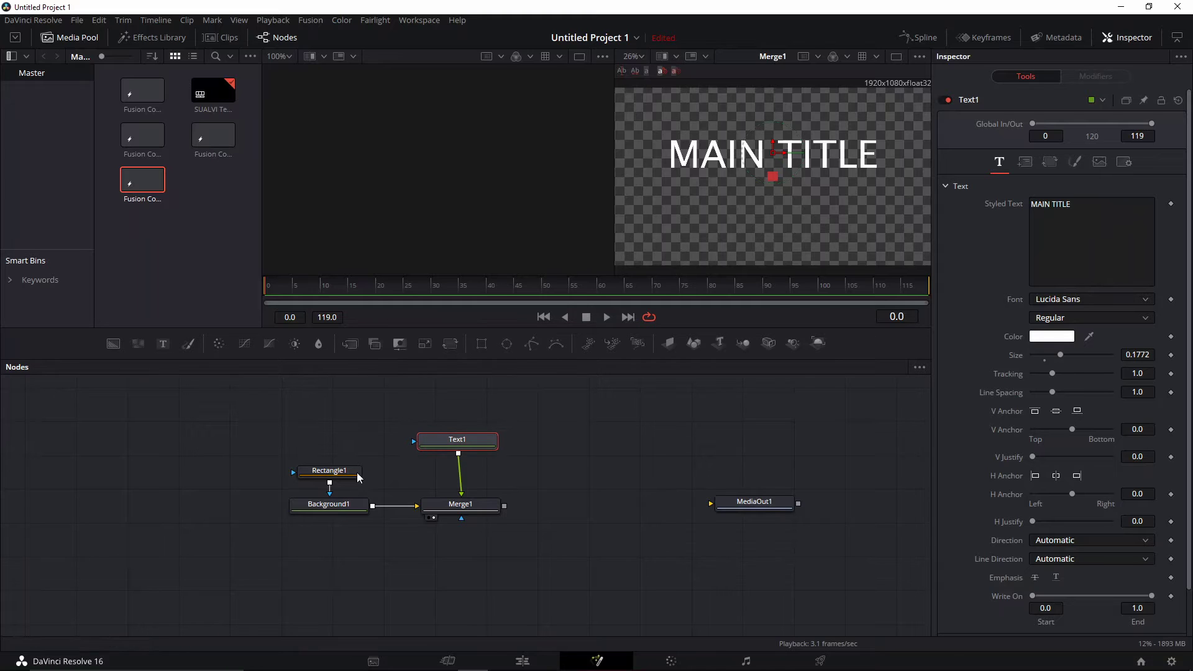
# Add keyframes at frame 21 for Rectangle1's Center, Width, Height and Corner Radius
pyautogui.click(329, 472)
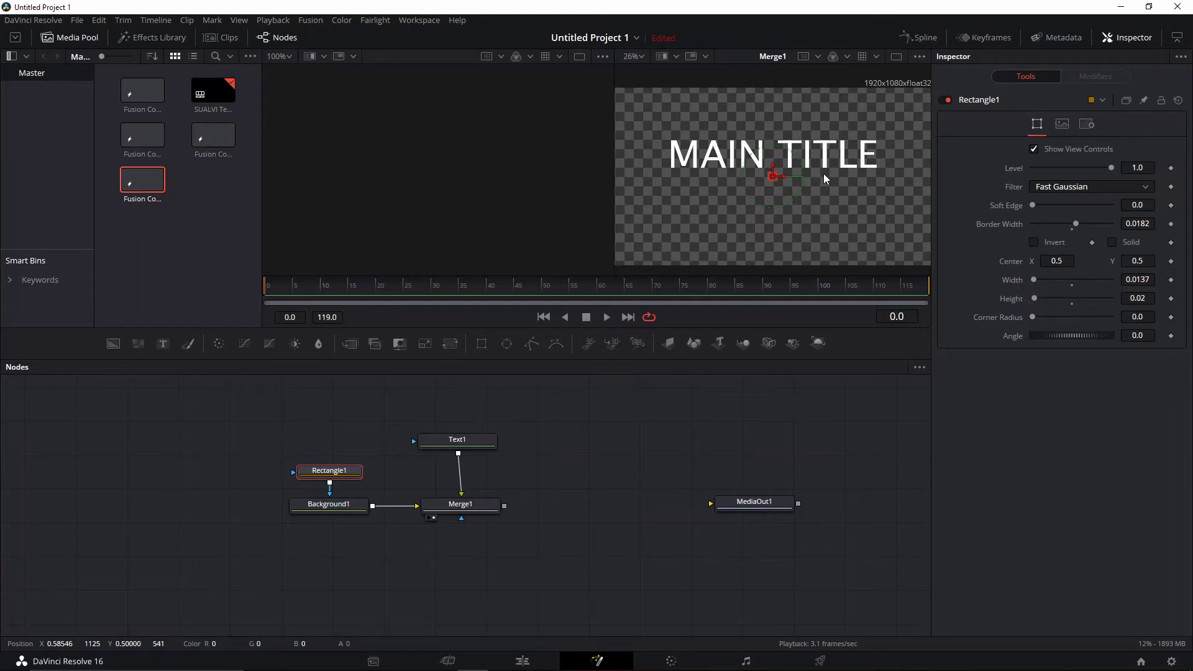
pyautogui.click(358, 291)
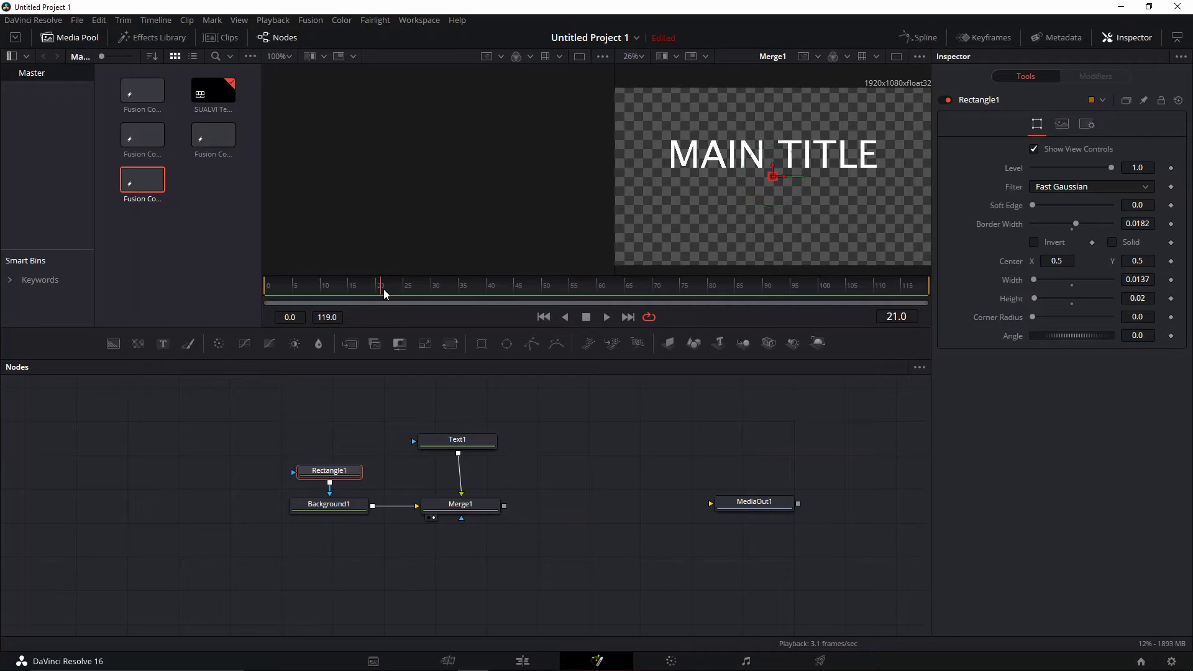
pyautogui.rightClick(1172, 266)
pyautogui.click(1172, 270)
pyautogui.click(1171, 281)
pyautogui.click(1172, 299)
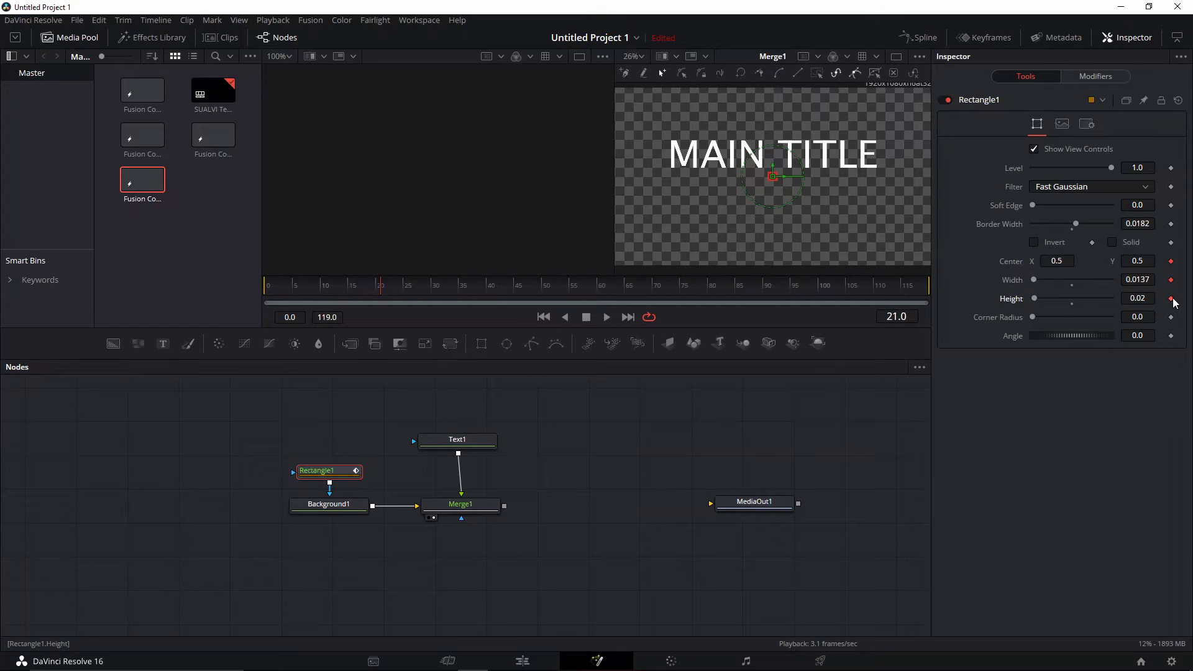
pyautogui.click(1172, 319)
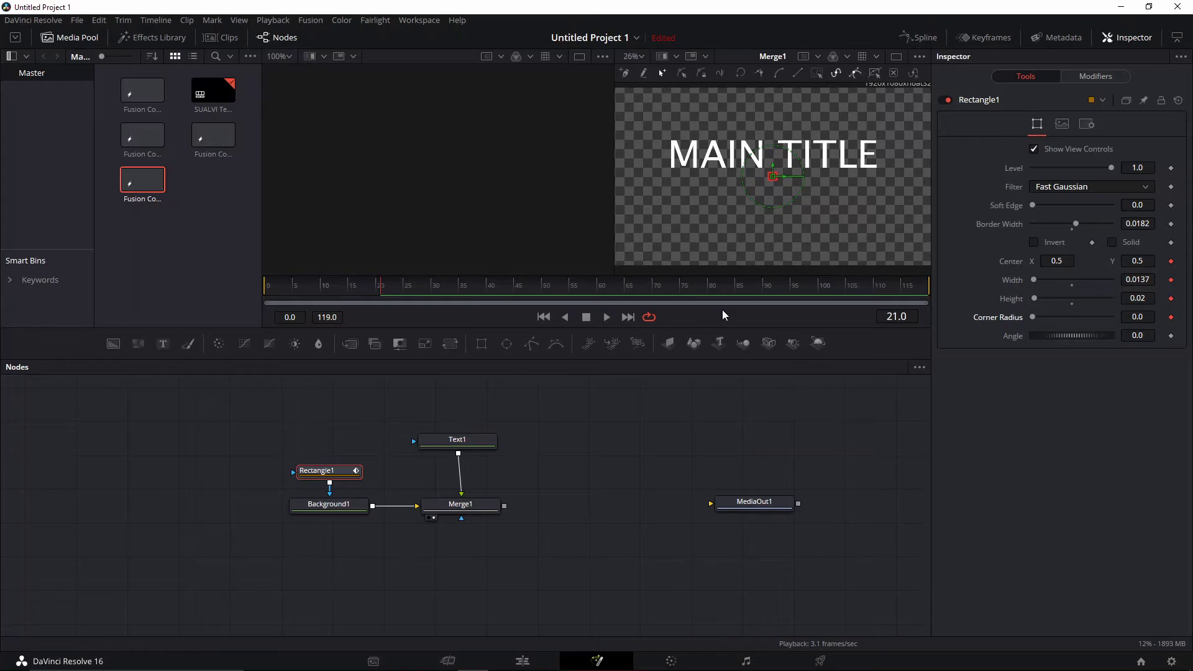
# At frame 13, move the rectangle straight down near the frame's lower edge, to a Center Y of about 0.08
pyautogui.click(382, 296)
pyautogui.click(385, 295)
pyautogui.moveTo(328, 286); pyautogui.dragTo(347, 292)
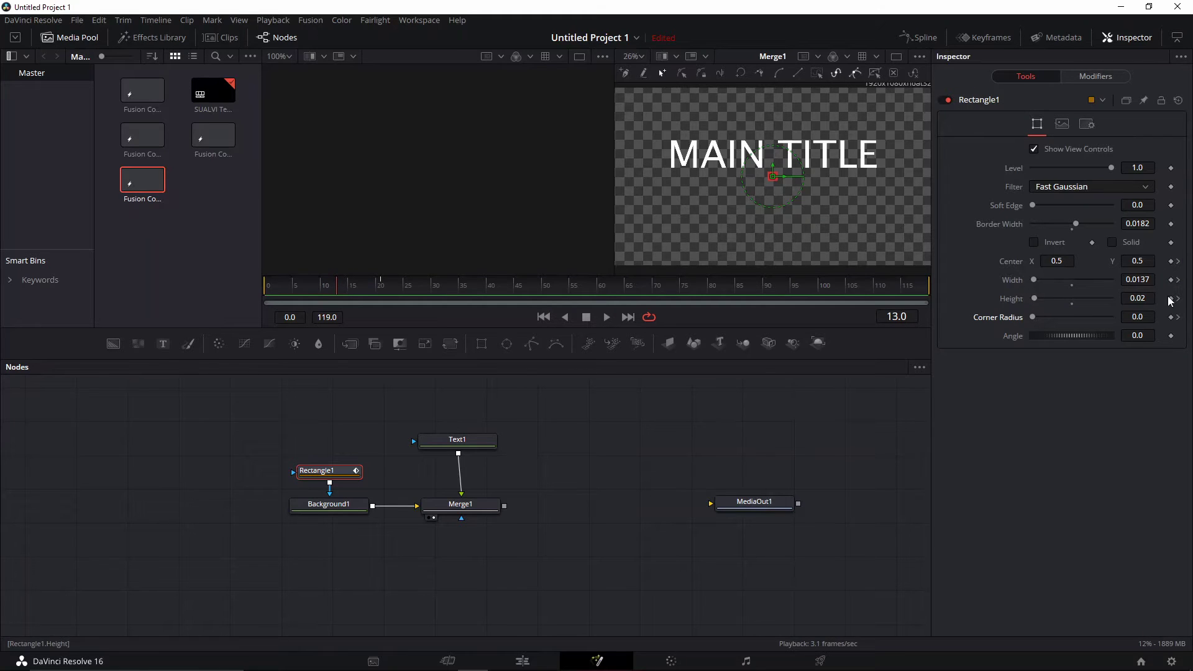
pyautogui.scroll(-1, 768, 180)
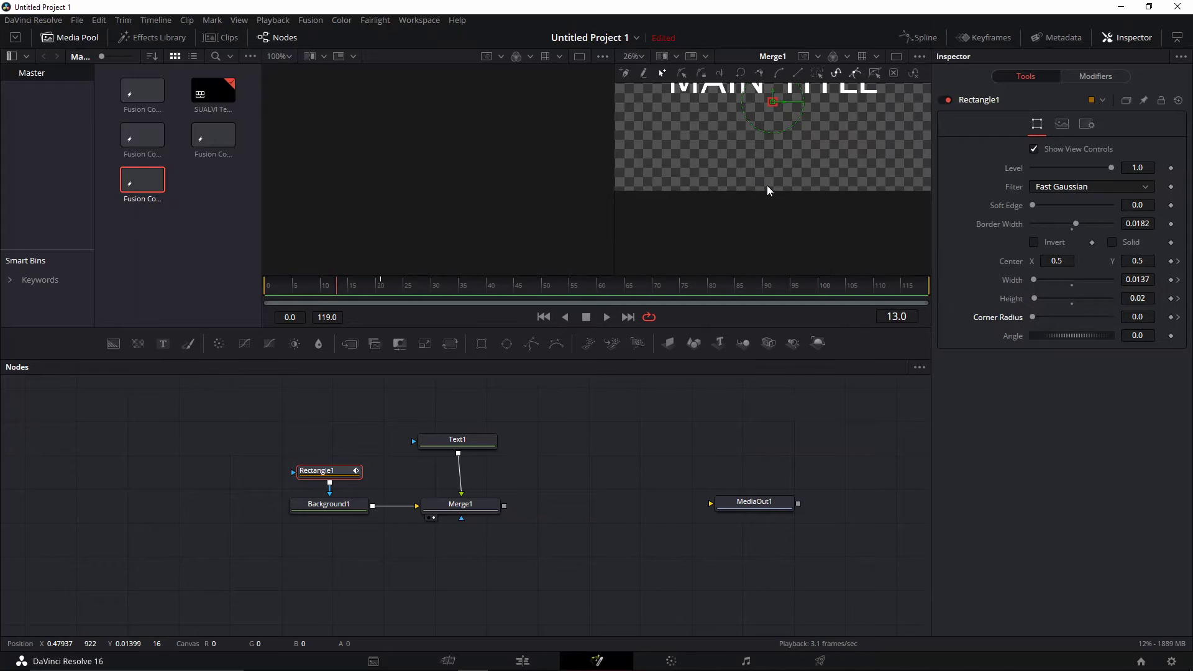
pyautogui.moveTo(773, 188); pyautogui.dragTo(789, 233)
pyautogui.moveTo(789, 144); pyautogui.dragTo(793, 219)
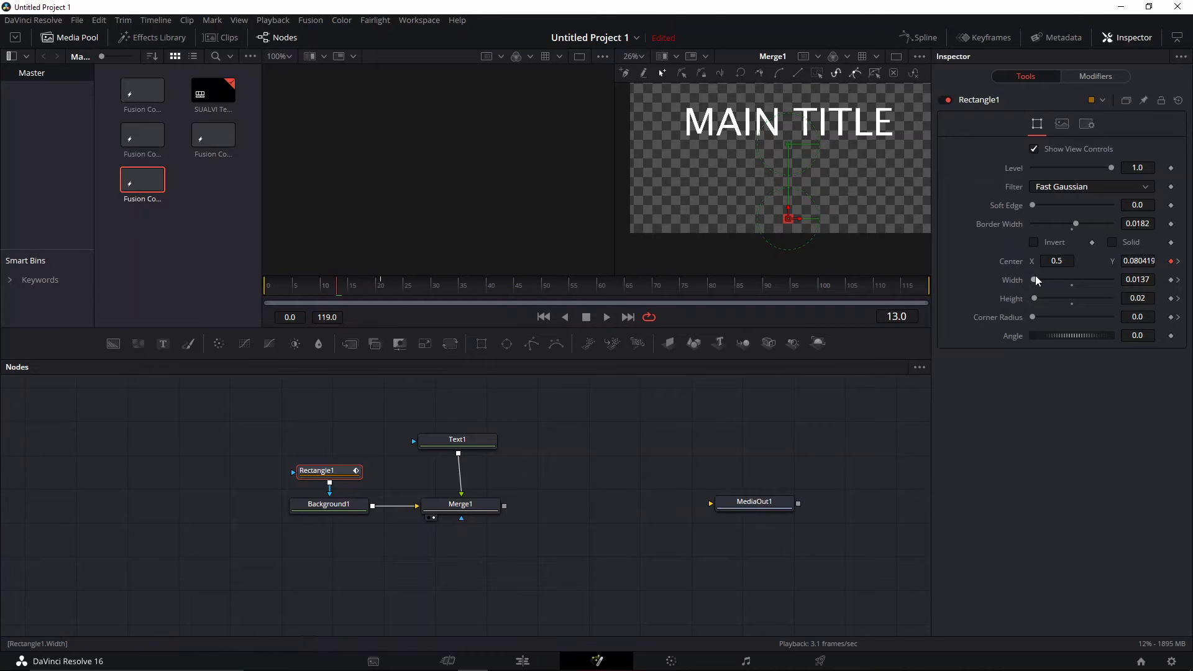
# Set the rectangle's Width and Height to 0 at frame 13 and play back the animation
pyautogui.moveTo(1035, 284); pyautogui.dragTo(1014, 301)
pyautogui.press('space')
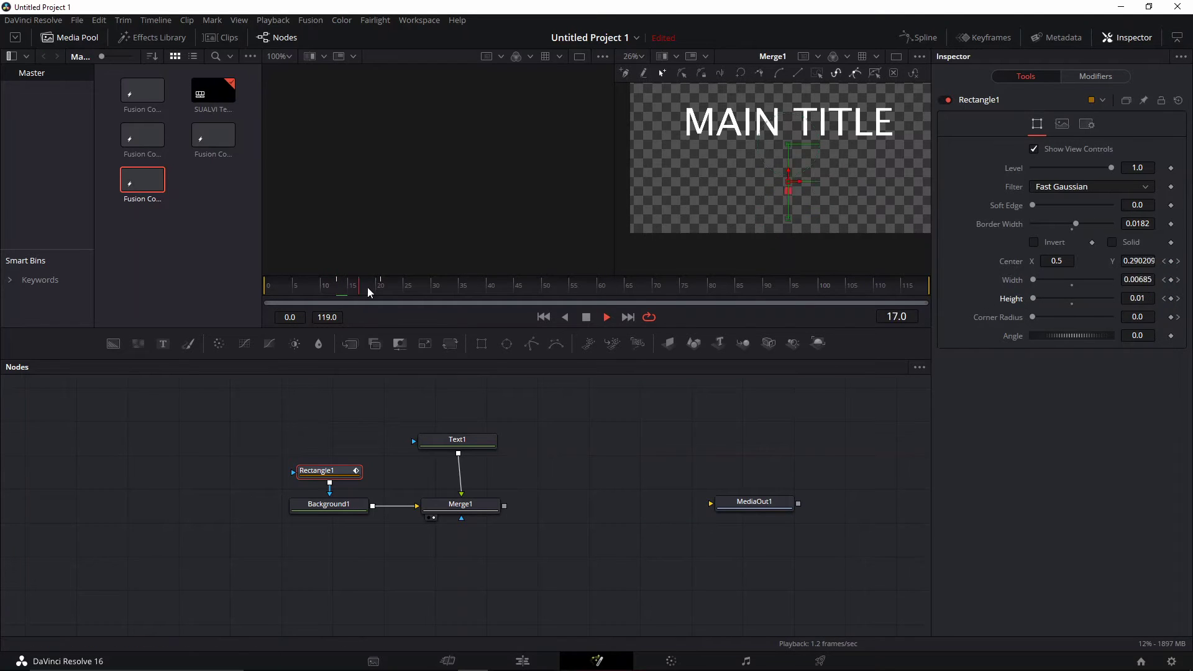
pyautogui.press('space')
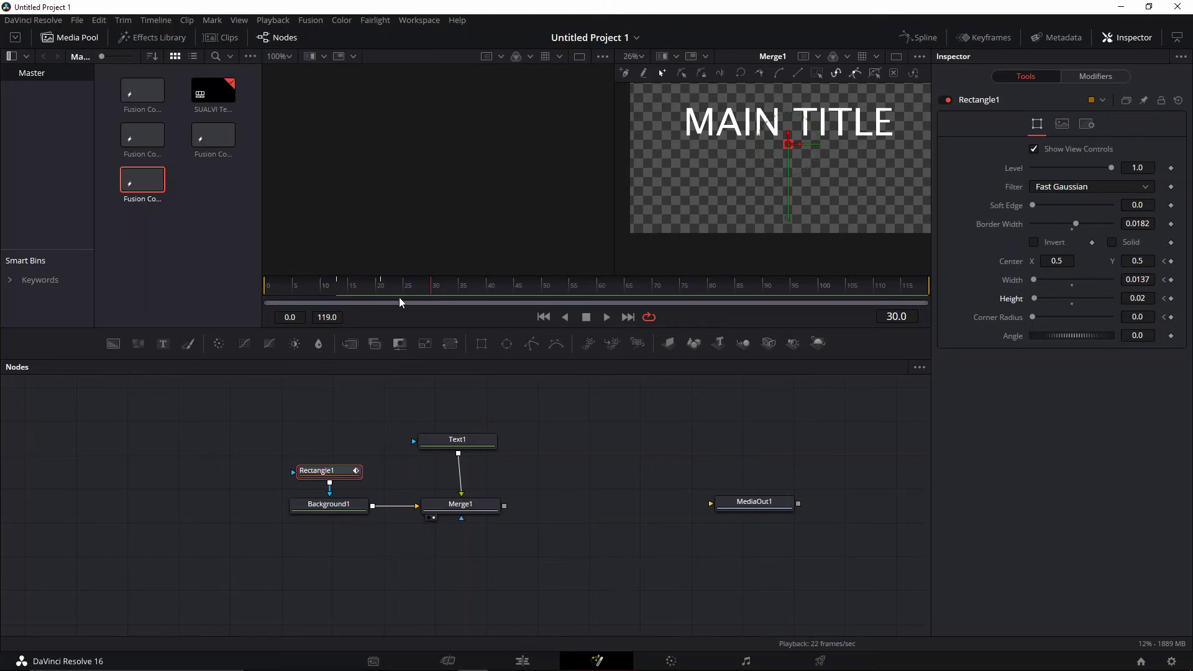
# Set the rectangle's Corner Radius to 1.0 at frame 21 and replay the animation from frame 13
pyautogui.moveTo(399, 297)
pyautogui.mouseDown()
pyautogui.moveTo(341, 290)
pyautogui.moveTo(386, 293)
pyautogui.mouseUp()
pyautogui.moveTo(369, 294); pyautogui.dragTo(382, 294)
pyautogui.moveTo(1034, 319); pyautogui.dragTo(1113, 318)
pyautogui.scroll(2, 822, 190)
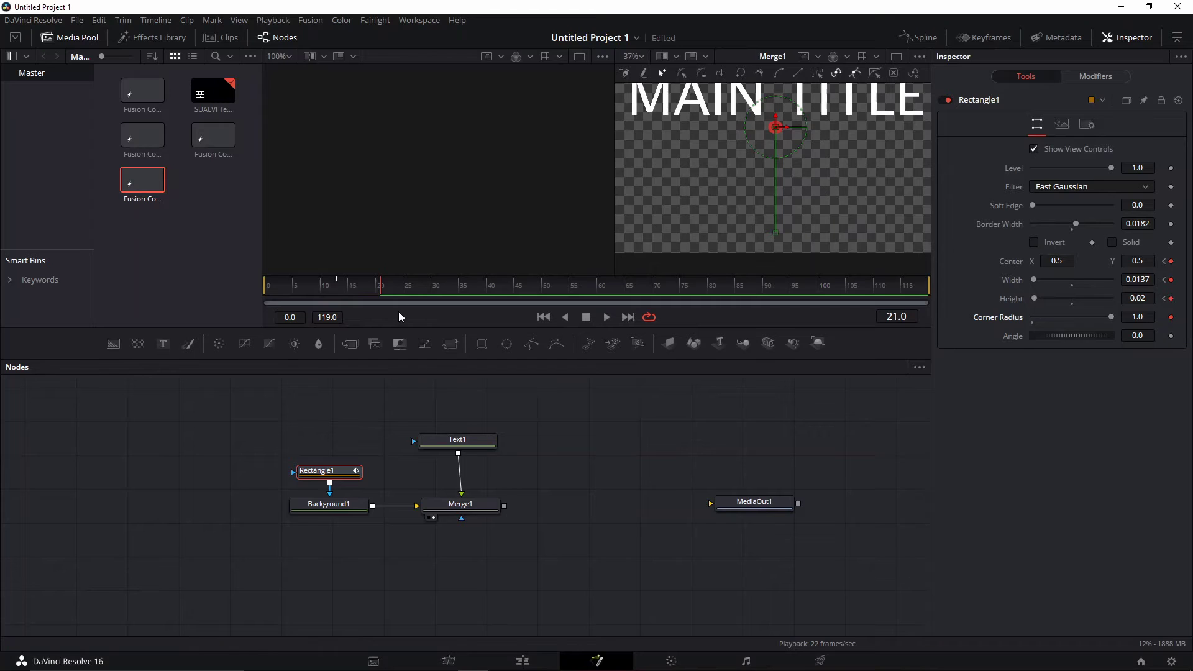
pyautogui.moveTo(369, 293); pyautogui.dragTo(338, 294)
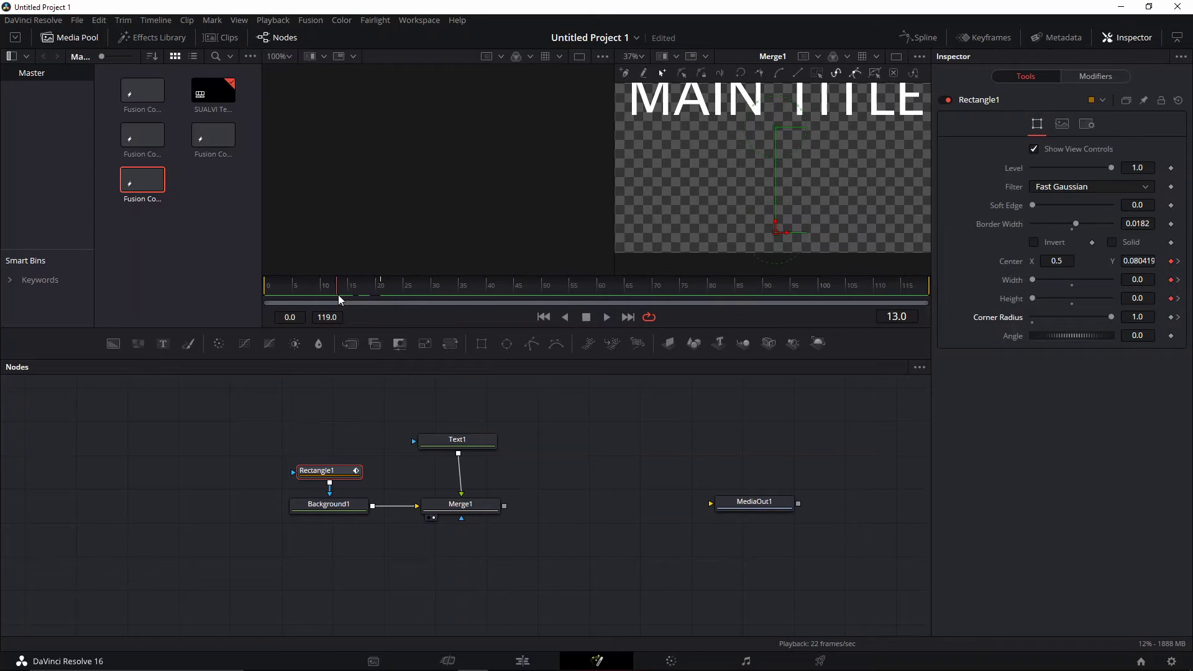
pyautogui.press('space')
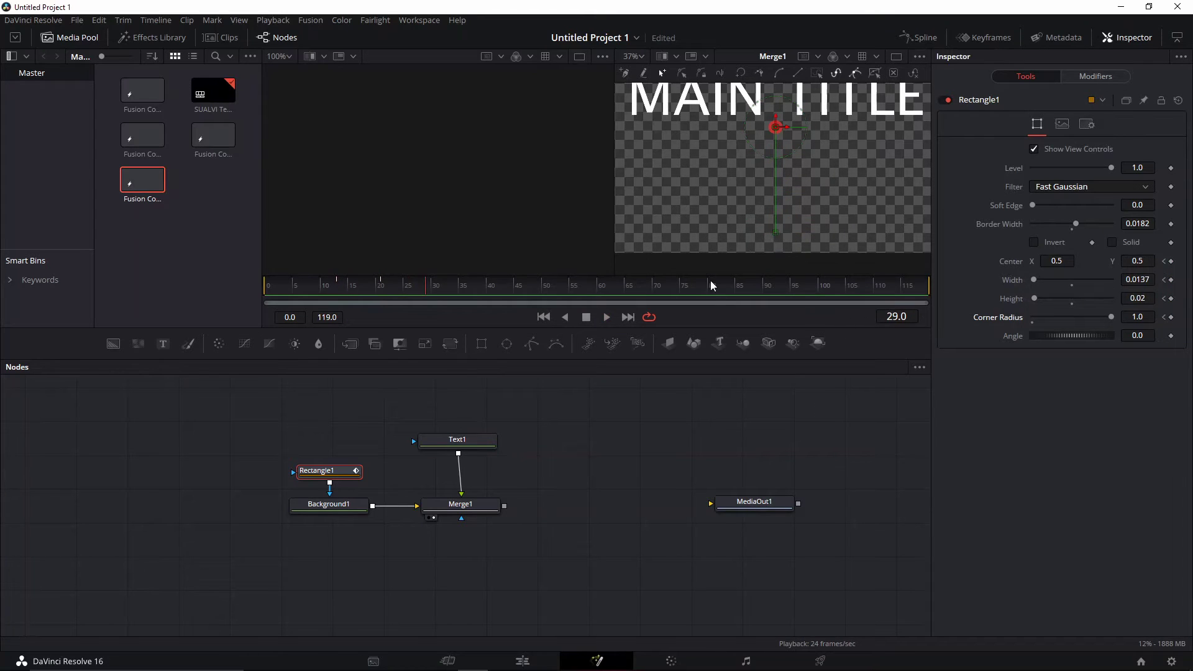
# At frame 23, nudge the shape slightly upward to a Center Y of about 0.525
pyautogui.moveTo(392, 295); pyautogui.dragTo(383, 296)
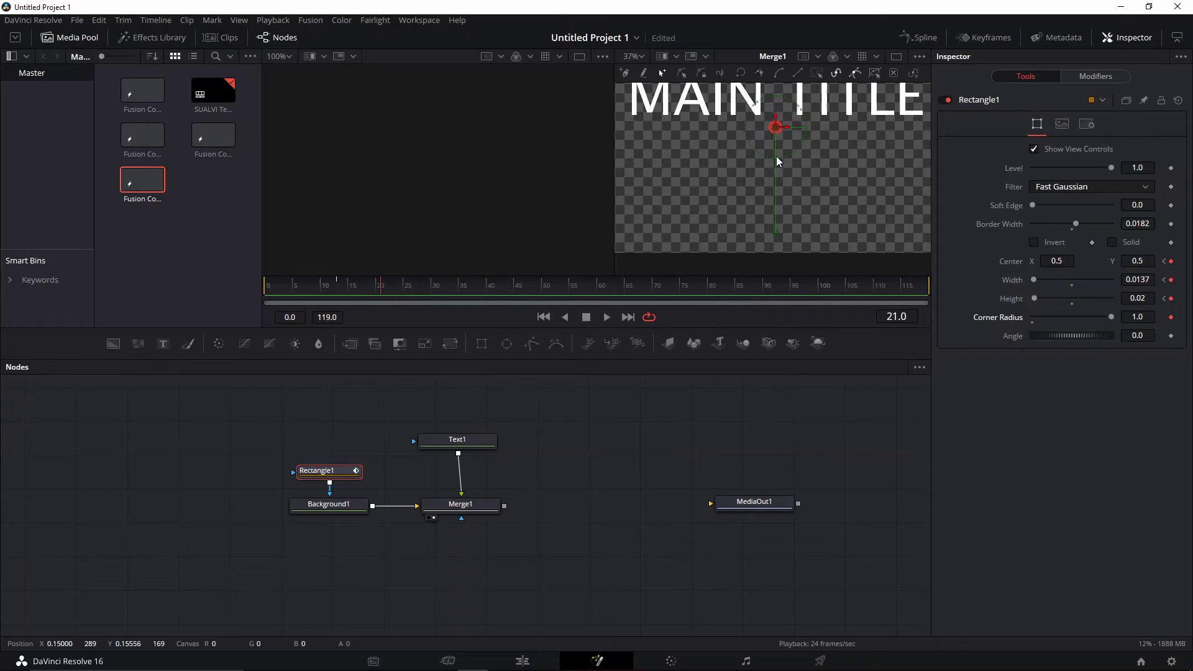
pyautogui.moveTo(782, 199); pyautogui.dragTo(787, 214)
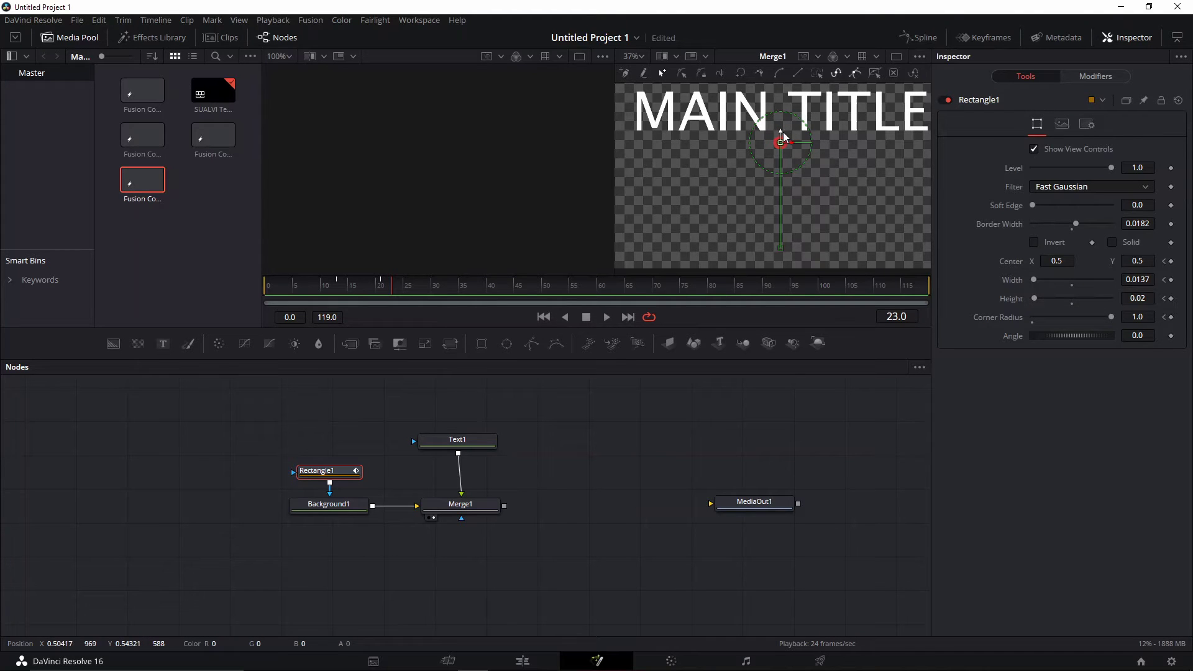
pyautogui.moveTo(782, 133); pyautogui.dragTo(781, 125)
# At frame 25, set the rectangle's Center Y to 0.5 and its Corner Radius to 0
pyautogui.moveTo(390, 293); pyautogui.dragTo(401, 293)
pyautogui.click(404, 293)
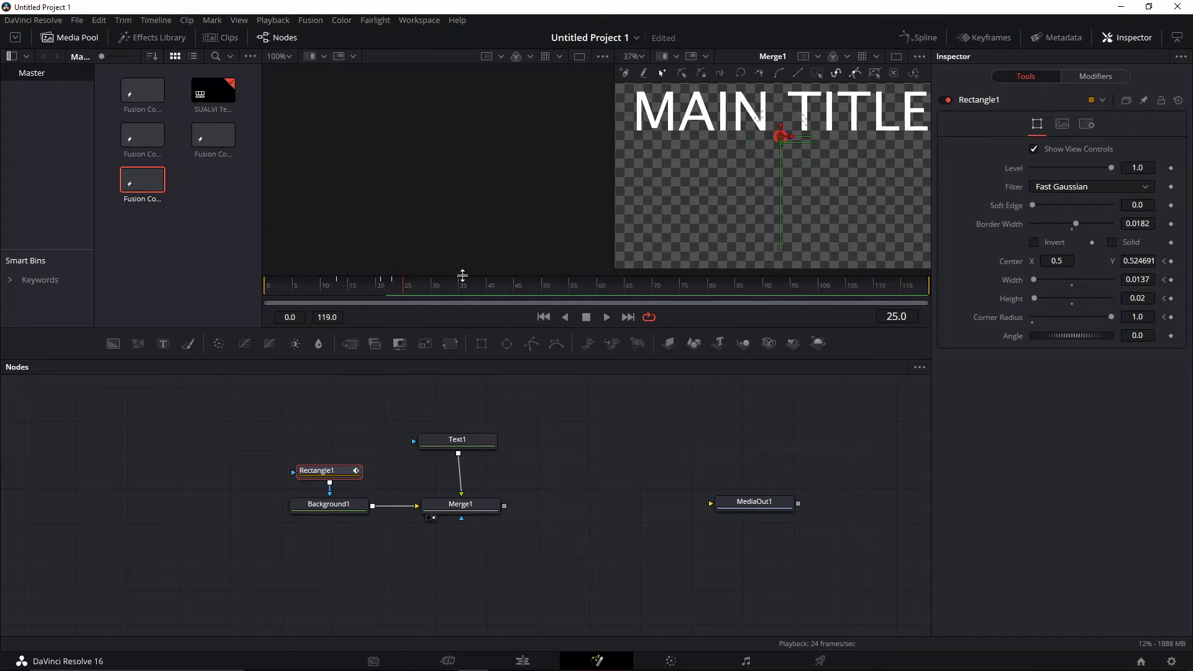
pyautogui.doubleClick(1138, 261)
pyautogui.press('BackSpace')
pyautogui.write('0.5')
pyautogui.press('Tab')
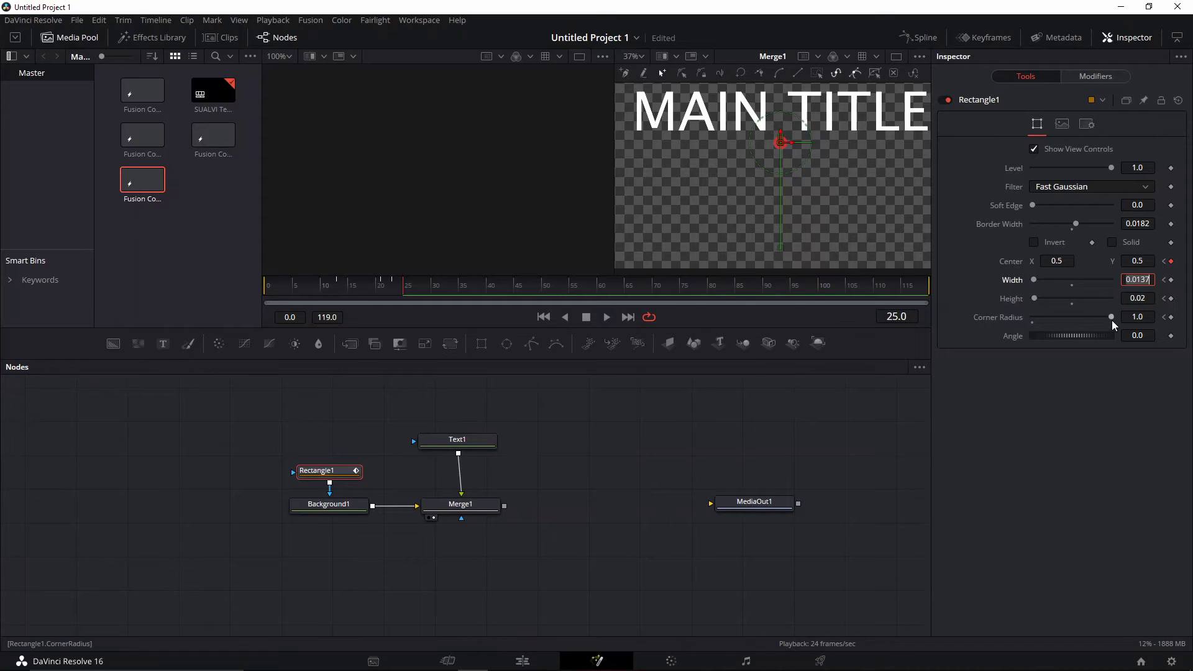
pyautogui.moveTo(1112, 320); pyautogui.dragTo(1002, 328)
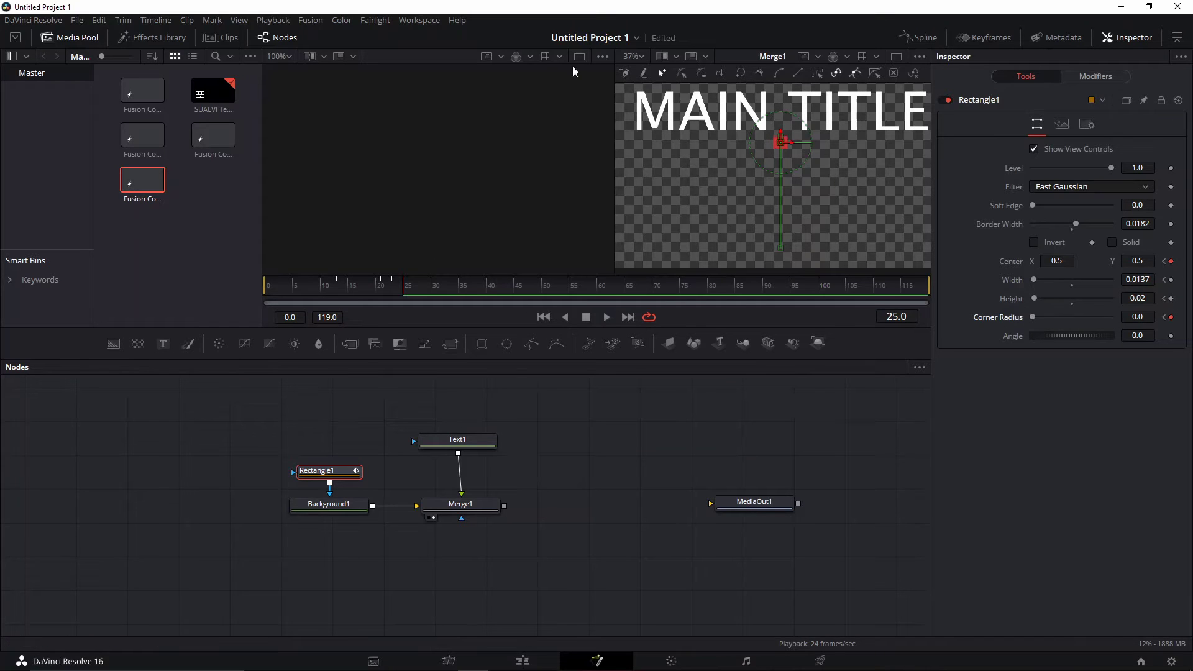
pyautogui.scroll(-2, 825, 200)
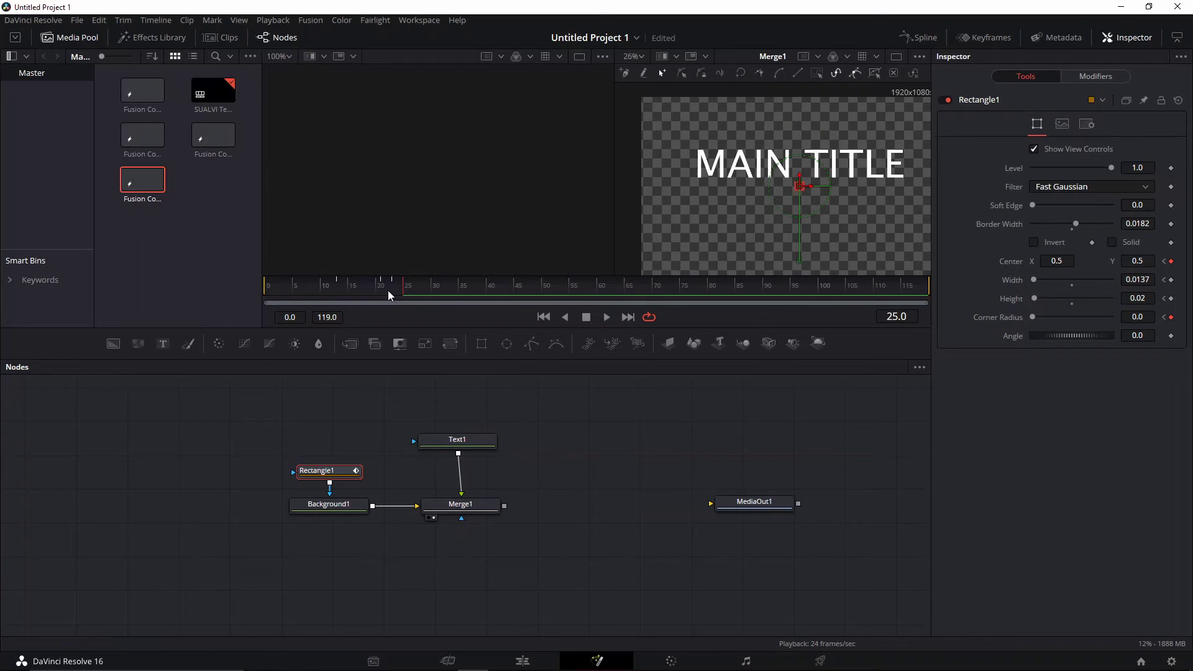
# Keyframe the rectangle's Width at frame 27 and widen it to 0.74 at frame 34
pyautogui.moveTo(388, 290); pyautogui.dragTo(420, 288)
pyautogui.click(406, 288)
pyautogui.moveTo(415, 292); pyautogui.dragTo(419, 286)
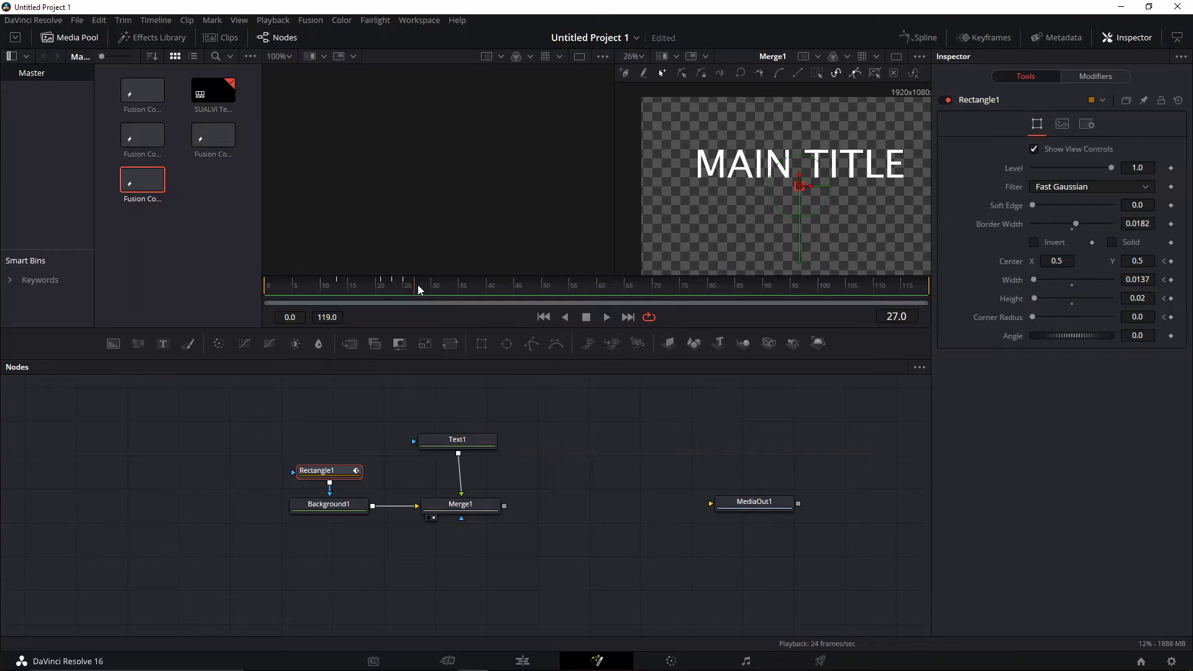
pyautogui.click(1172, 280)
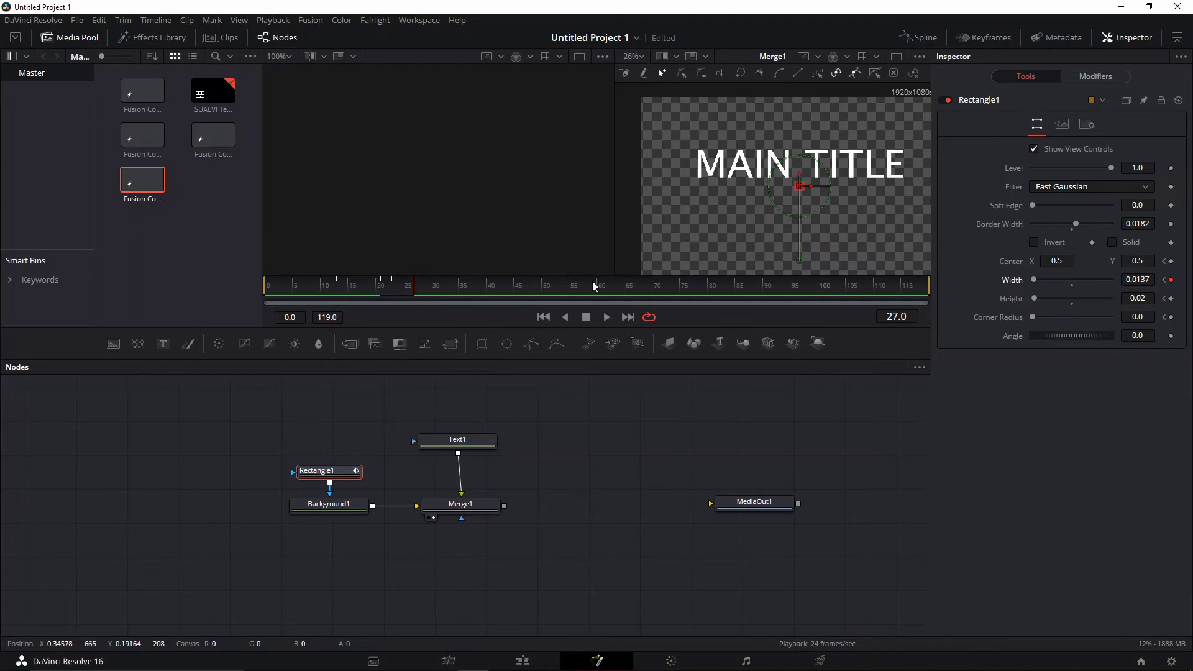
pyautogui.moveTo(418, 296); pyautogui.dragTo(458, 294)
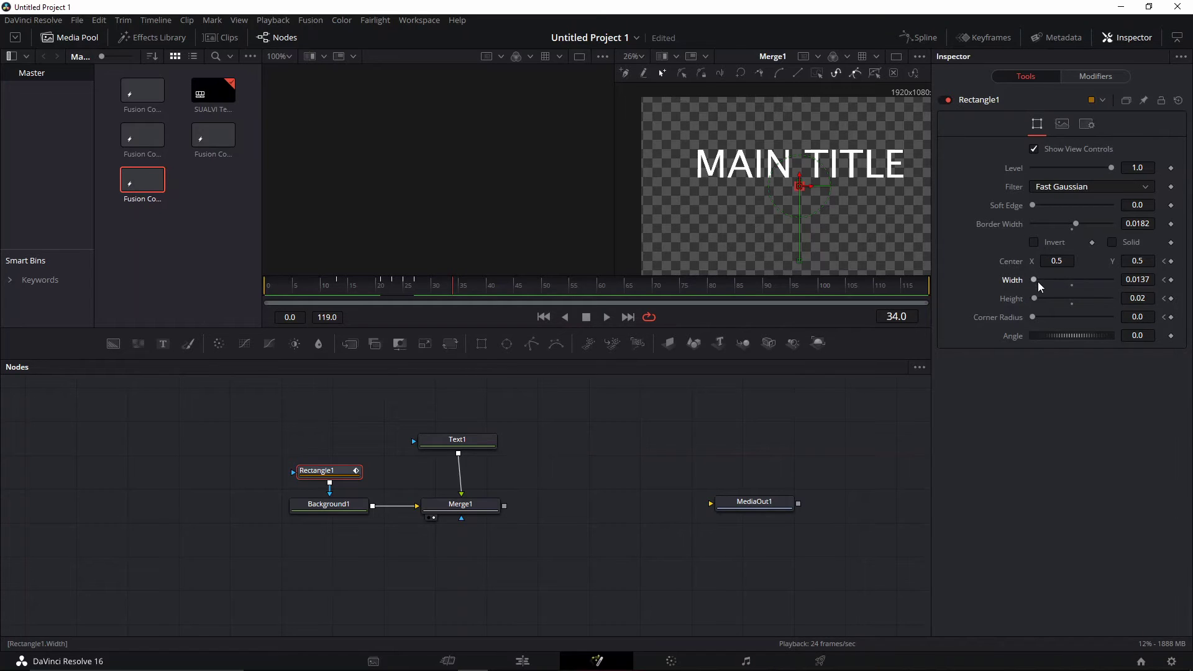
pyautogui.moveTo(1036, 279); pyautogui.dragTo(1095, 281)
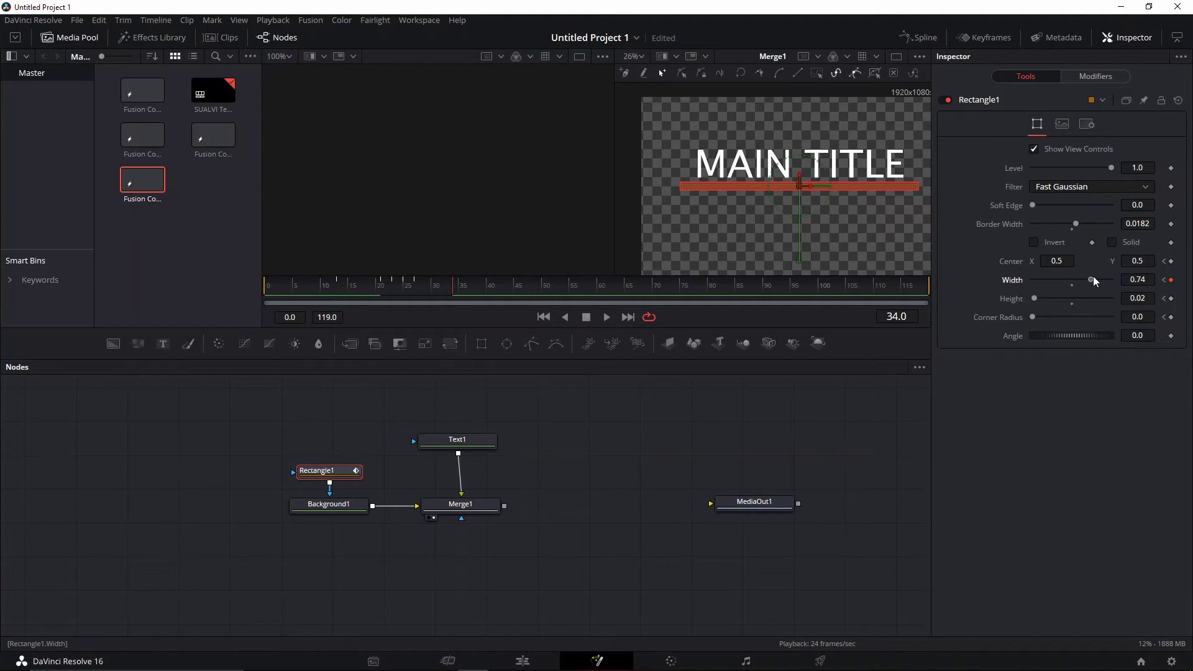
pyautogui.scroll(-1, 837, 214)
pyautogui.scroll(2, 828, 213)
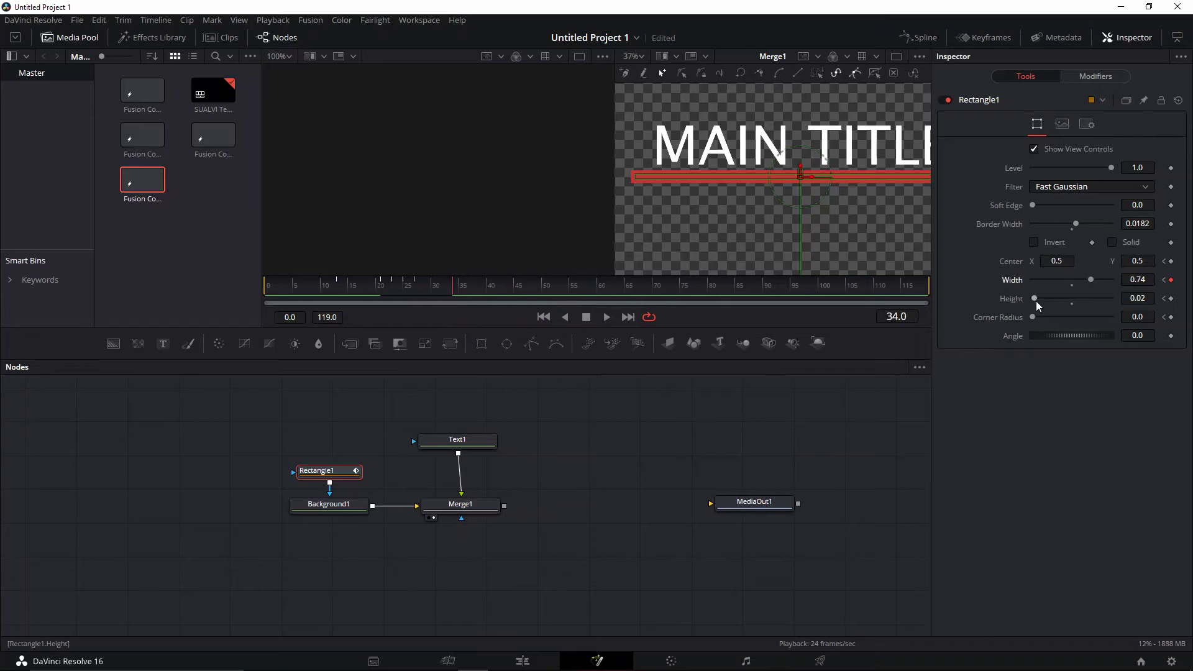
# Keyframe the rectangle's Height at frame 27 and reduce it to 0.0003 at frame 34
pyautogui.moveTo(460, 292); pyautogui.dragTo(420, 290)
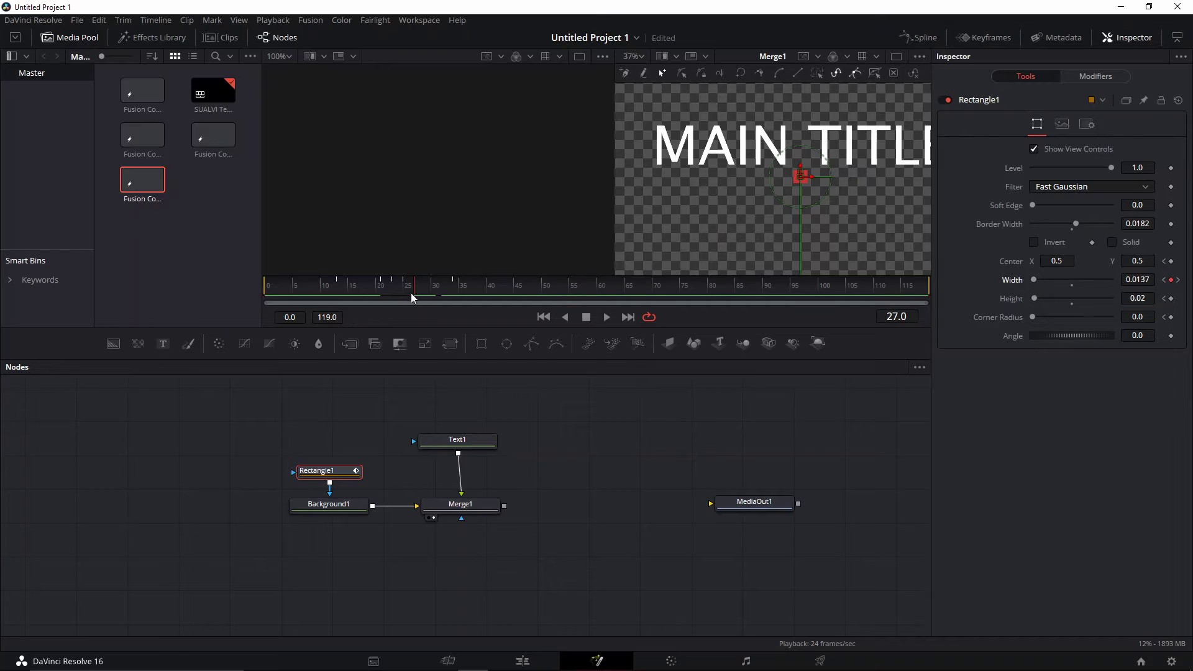
pyautogui.click(1171, 298)
pyautogui.moveTo(421, 289); pyautogui.dragTo(456, 290)
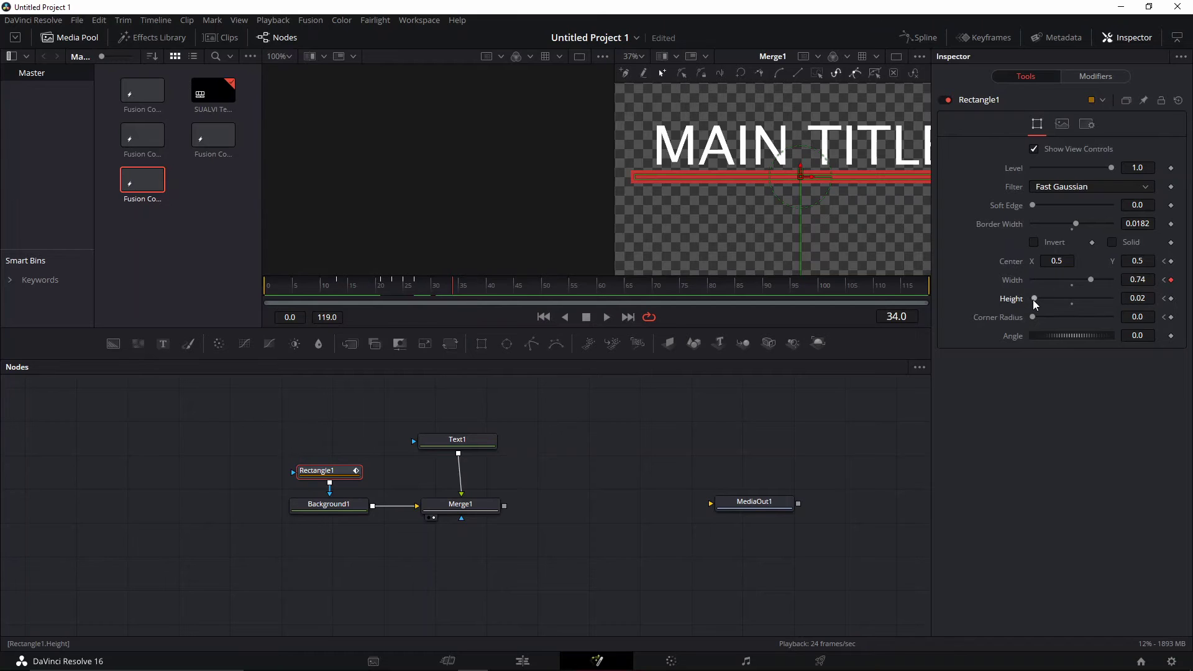
pyautogui.moveTo(1035, 302); pyautogui.dragTo(1021, 302)
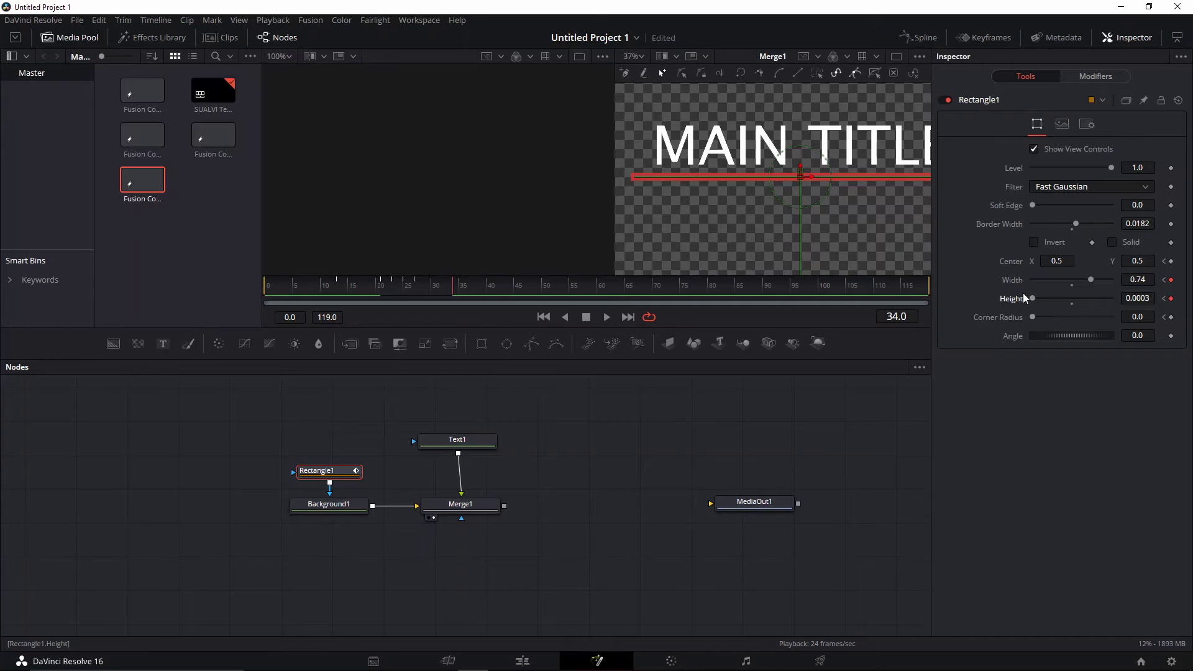
# Play back the rectangle's whole animation, both fitted and close up, to examine its motion into the title underline
pyautogui.hotkey('ctrl', 'f')
pyautogui.click(356, 294)
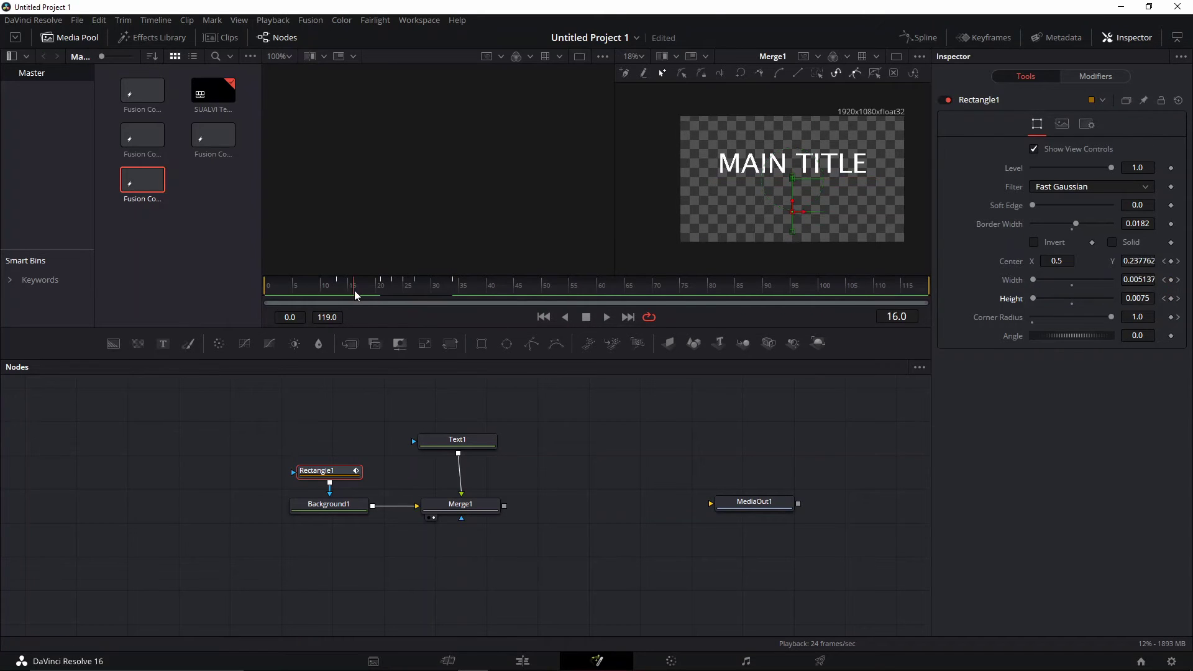
pyautogui.moveTo(356, 294); pyautogui.dragTo(405, 292)
pyautogui.press('space')
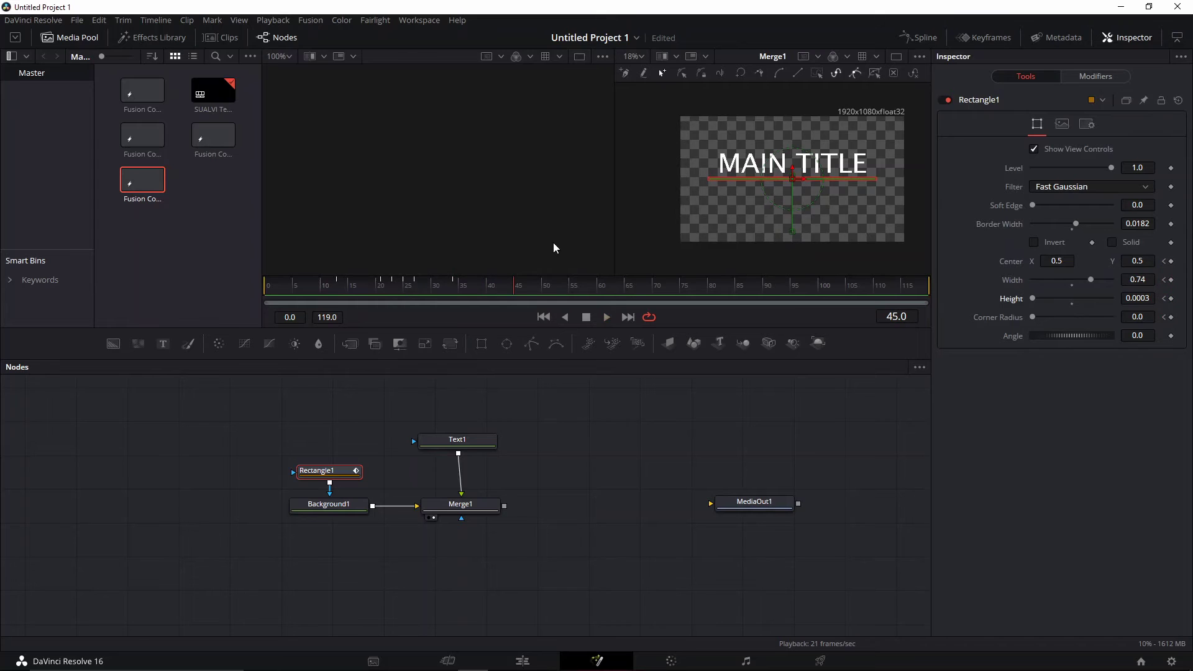
pyautogui.scroll(3, 808, 194)
pyautogui.moveTo(779, 186); pyautogui.dragTo(824, 217)
pyautogui.moveTo(384, 289); pyautogui.dragTo(324, 281)
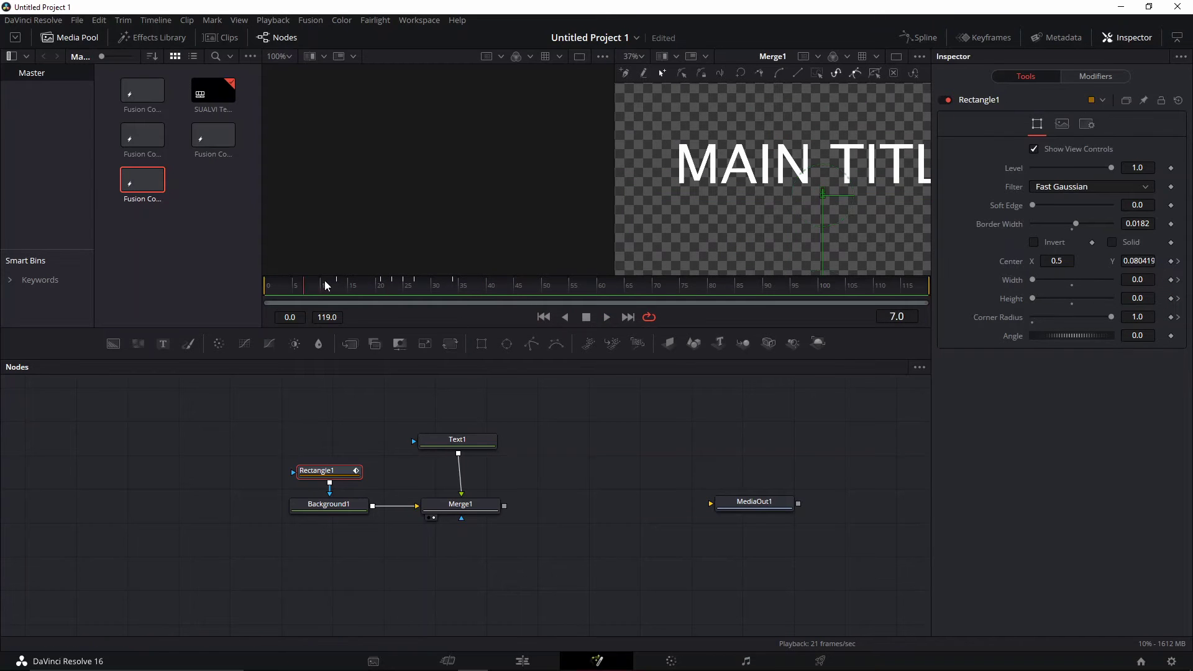
pyautogui.press('space')
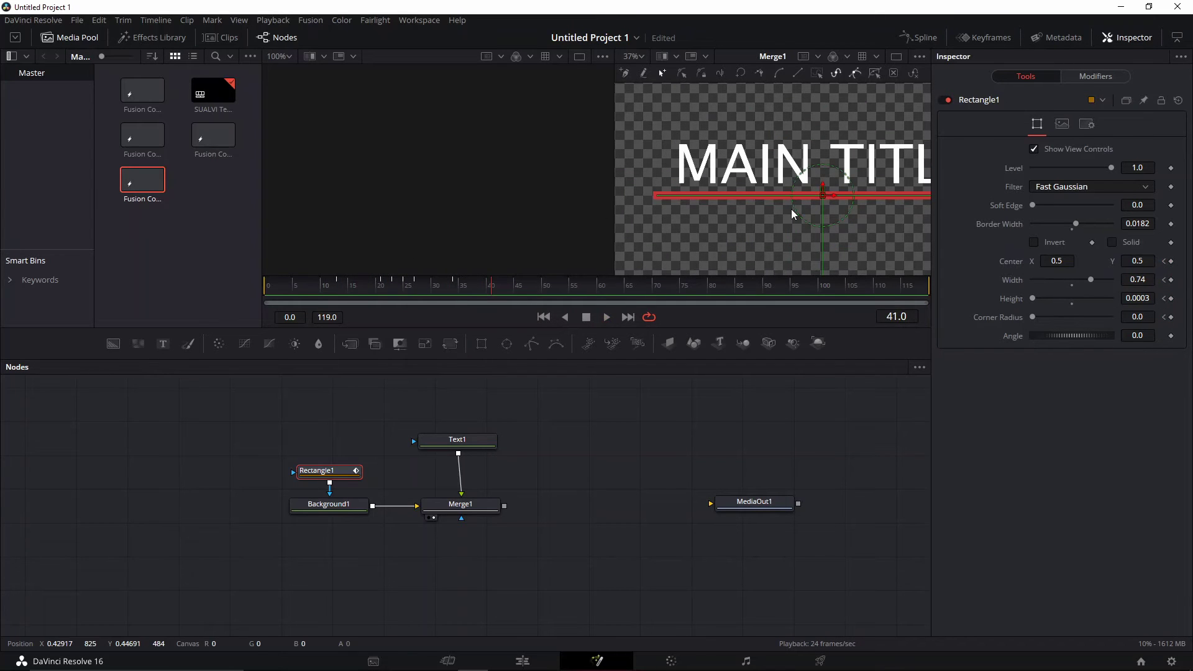
pyautogui.hotkey('ctrl', 'f')
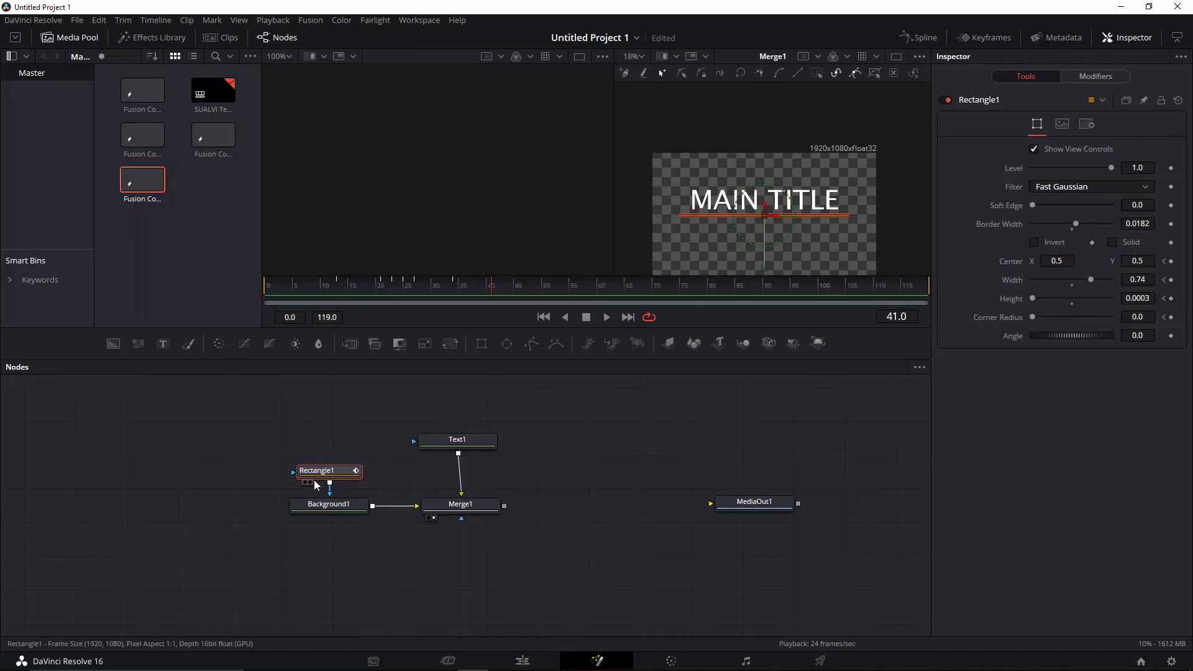
# Enable Motion Blur on Rectangle1 with a Shutter Angle of 90 and a Quality of 5
pyautogui.click(1097, 126)
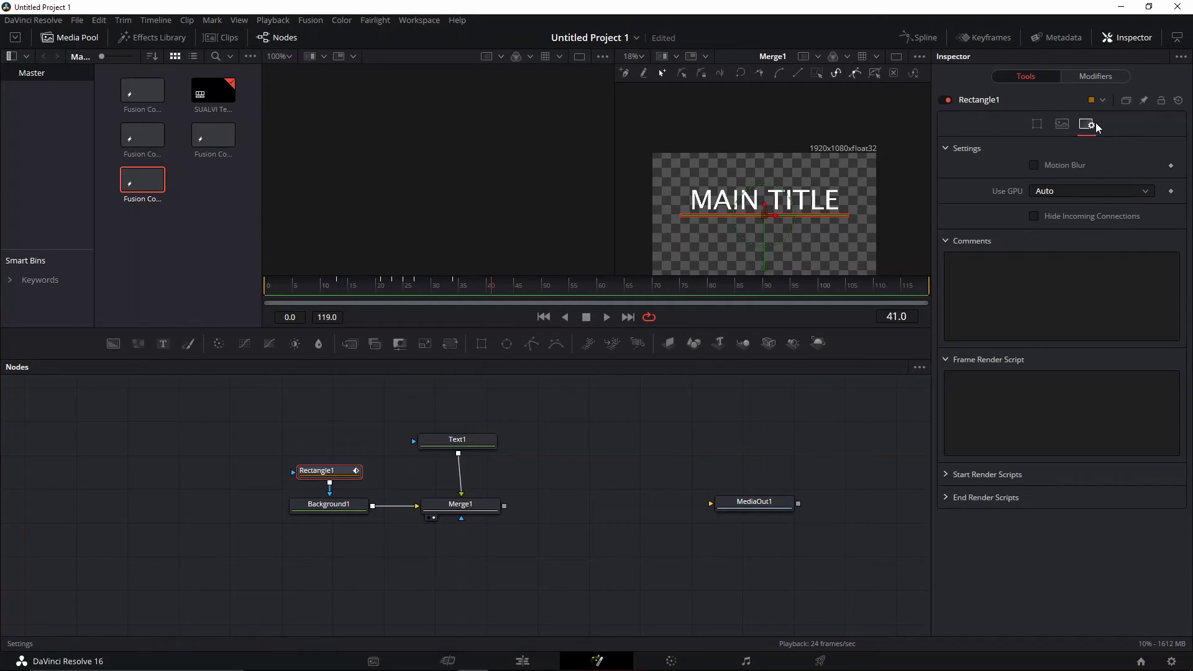
pyautogui.click(1034, 165)
pyautogui.moveTo(1073, 208); pyautogui.dragTo(1068, 206)
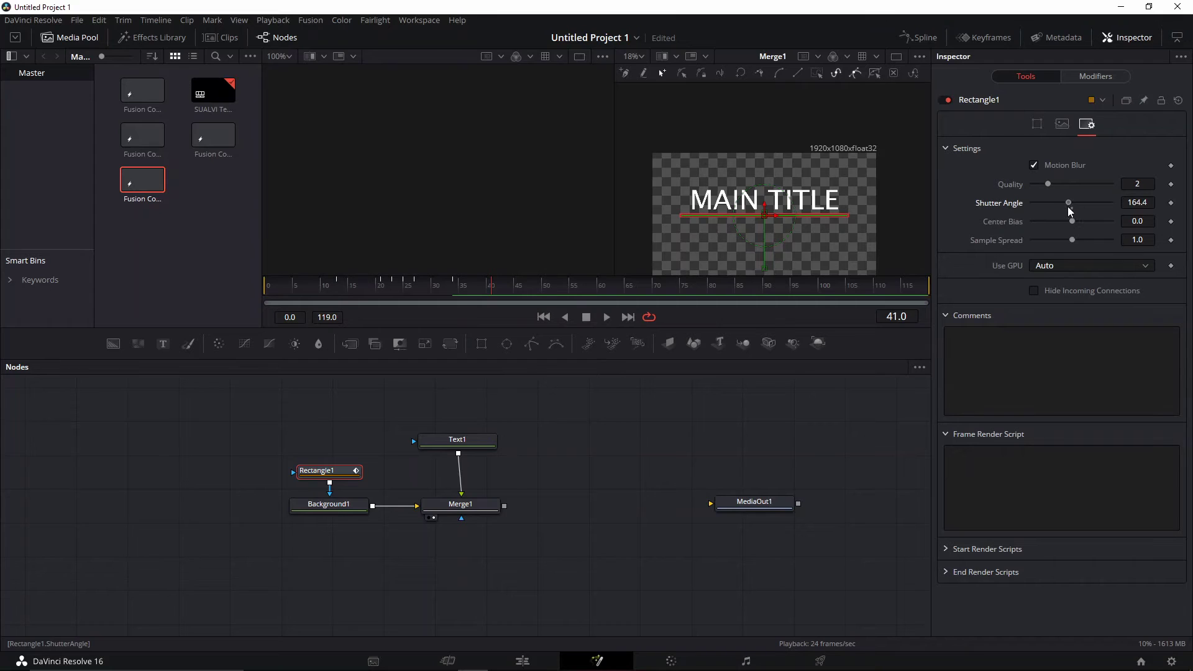
pyautogui.doubleClick(1065, 206)
pyautogui.click(1138, 203)
pyautogui.write('90')
pyautogui.press('Tab')
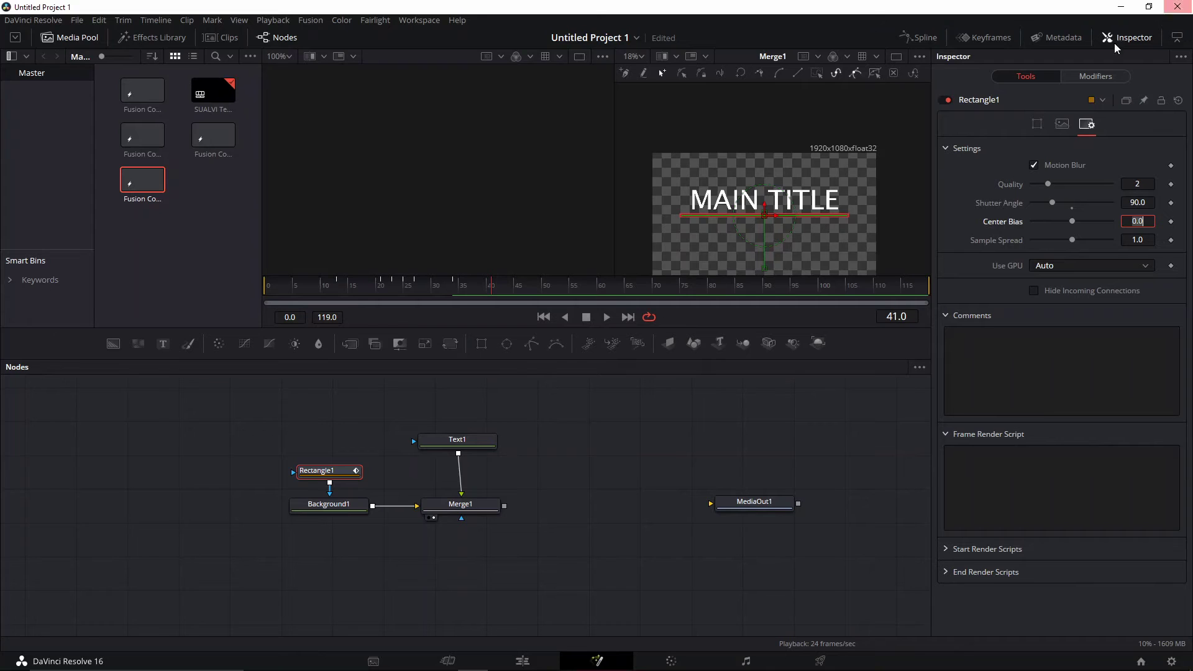
pyautogui.click(1080, 184)
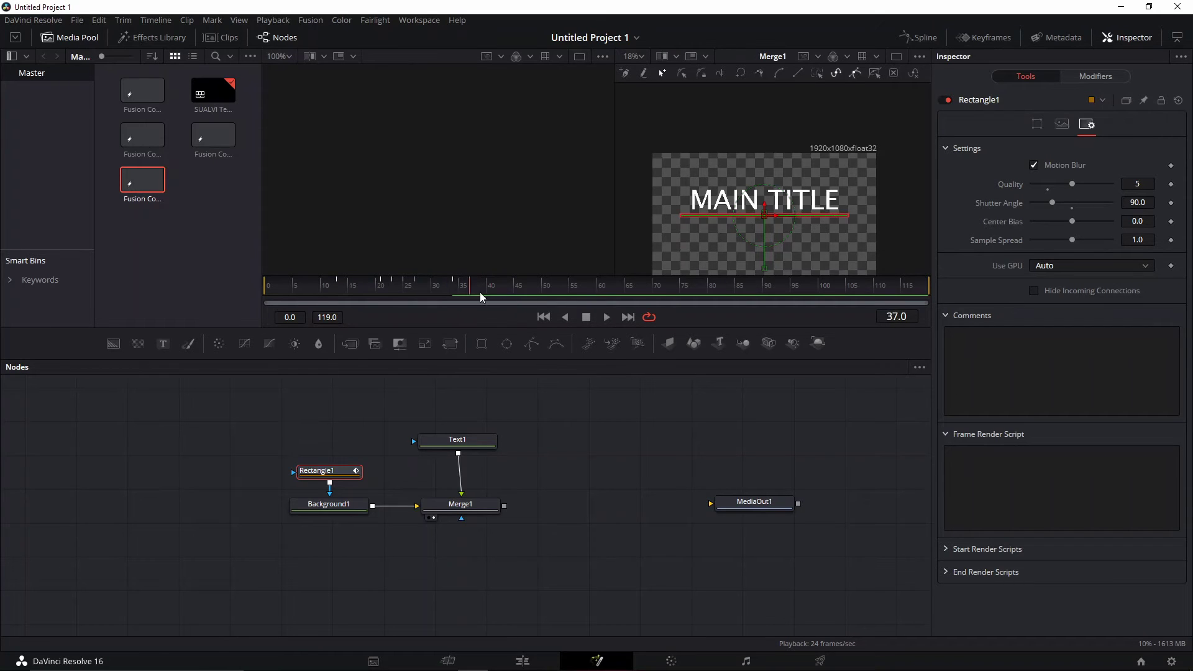
# Mask Text1 with a rectangle 0.835 wide and 0.315 high, raised to Center Y 0.663366 around the title
pyautogui.click(455, 443)
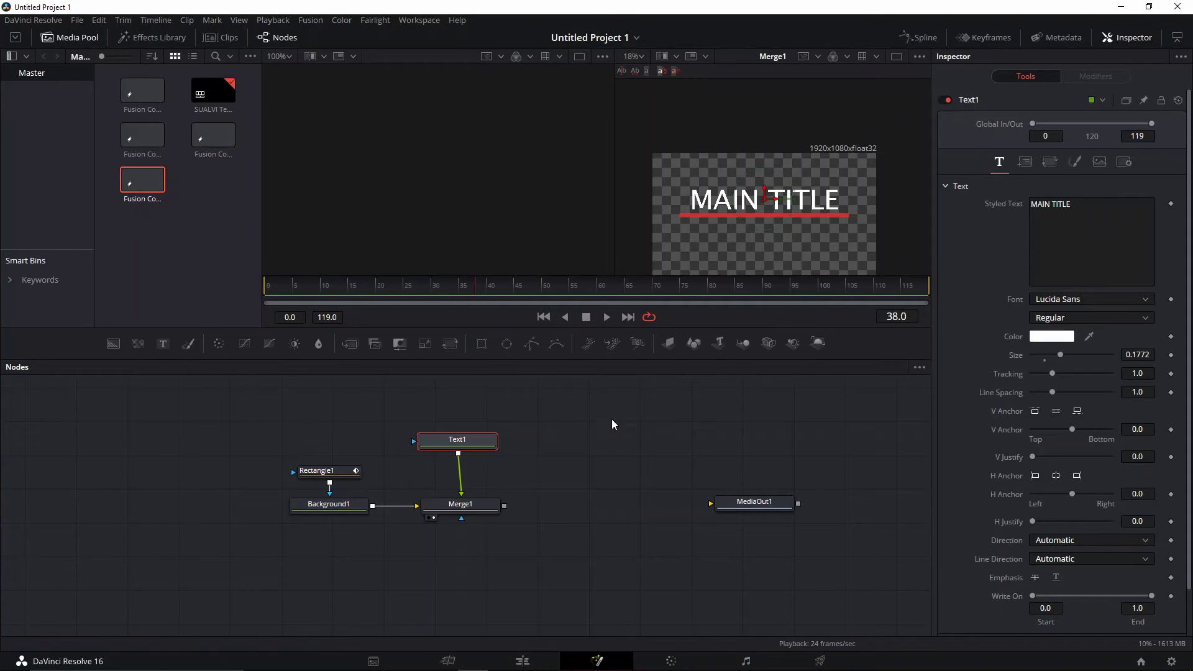
pyautogui.click(480, 348)
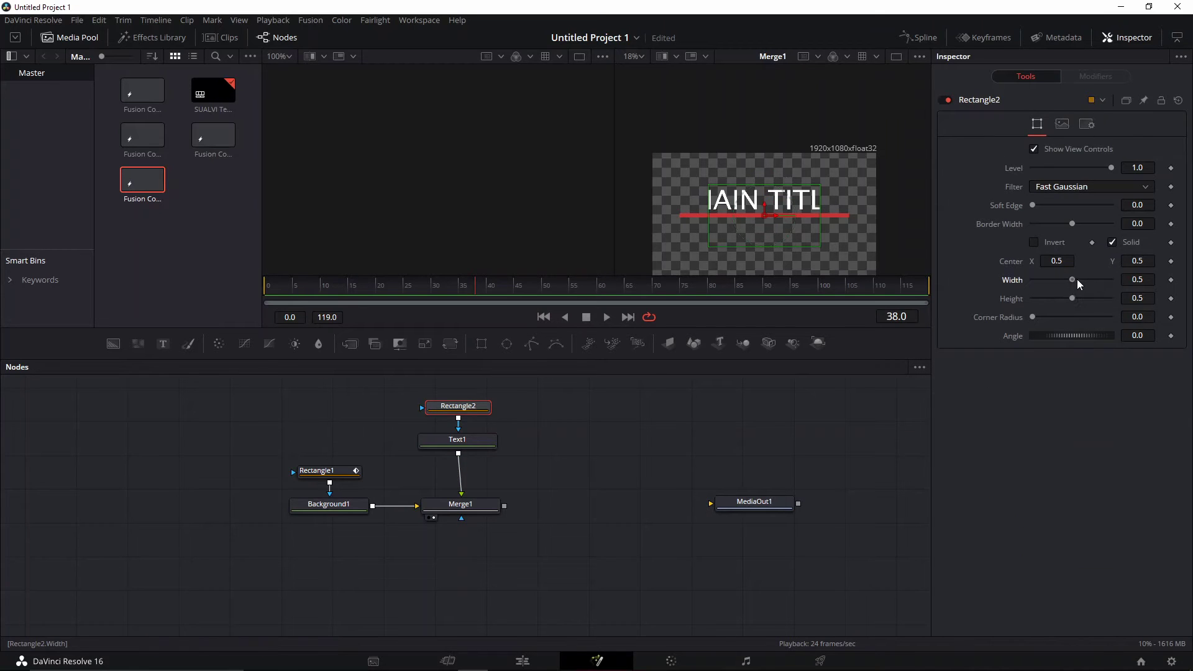
pyautogui.moveTo(1072, 280); pyautogui.dragTo(1056, 299)
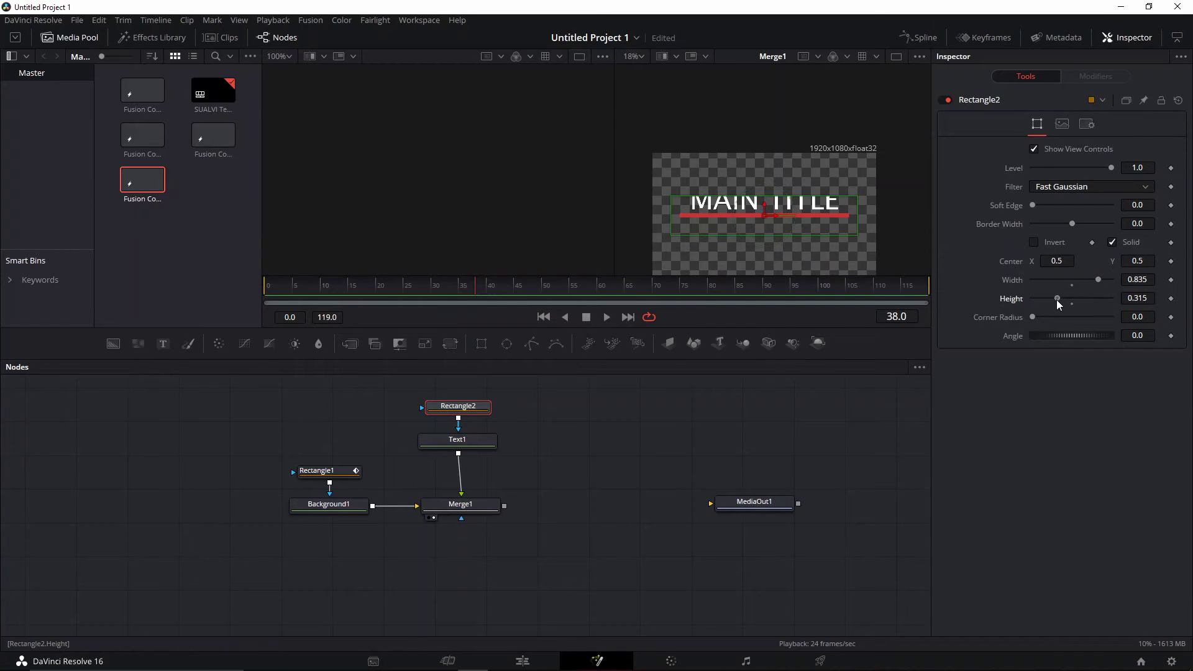
pyautogui.moveTo(766, 213); pyautogui.dragTo(771, 191)
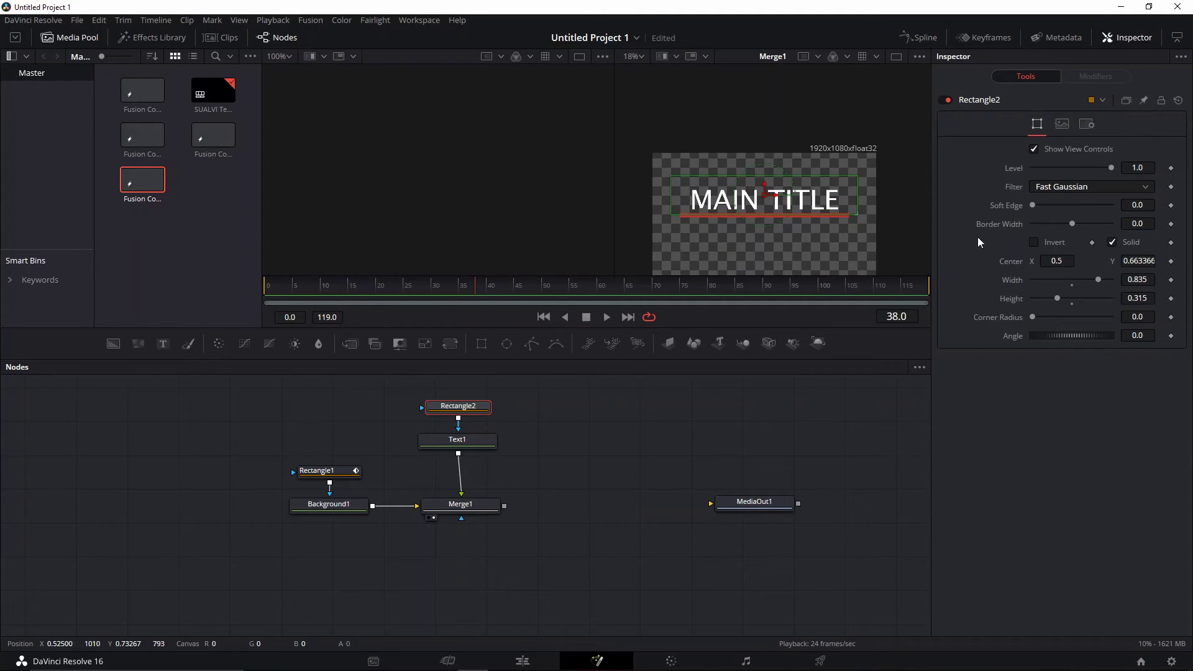
# Tighten the title mask to Width 0.78 and Height 0.228, with Center Y 0.628712 so it ends at the underline
pyautogui.moveTo(1095, 280); pyautogui.dragTo(1094, 281)
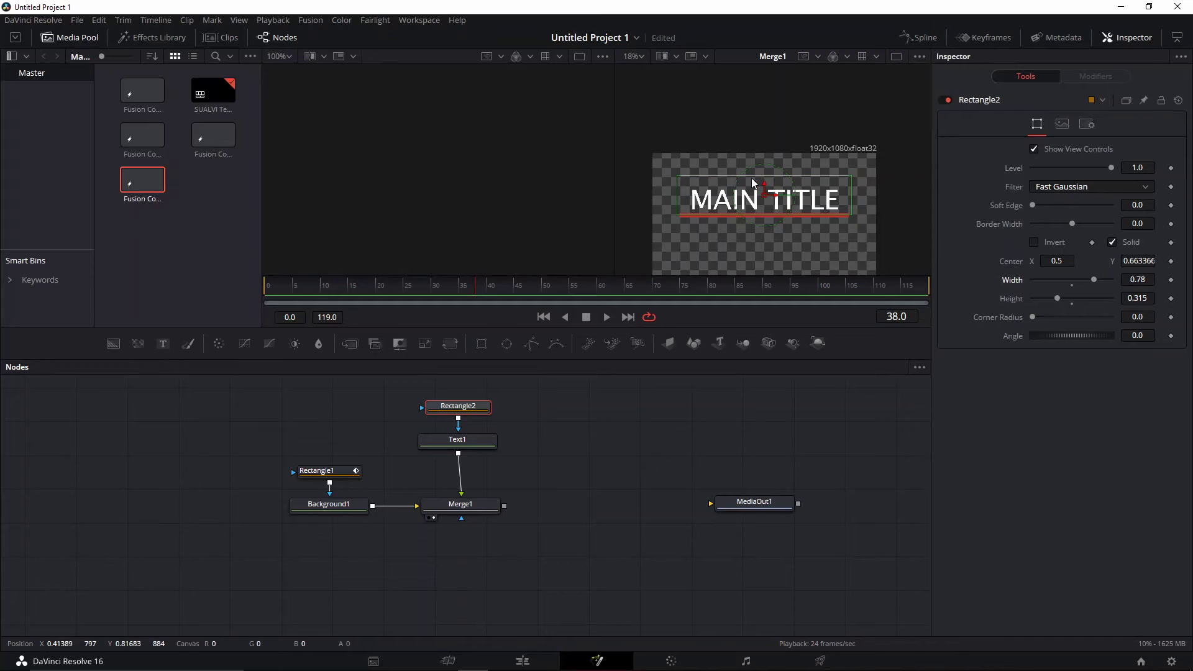
pyautogui.moveTo(766, 186); pyautogui.dragTo(767, 189)
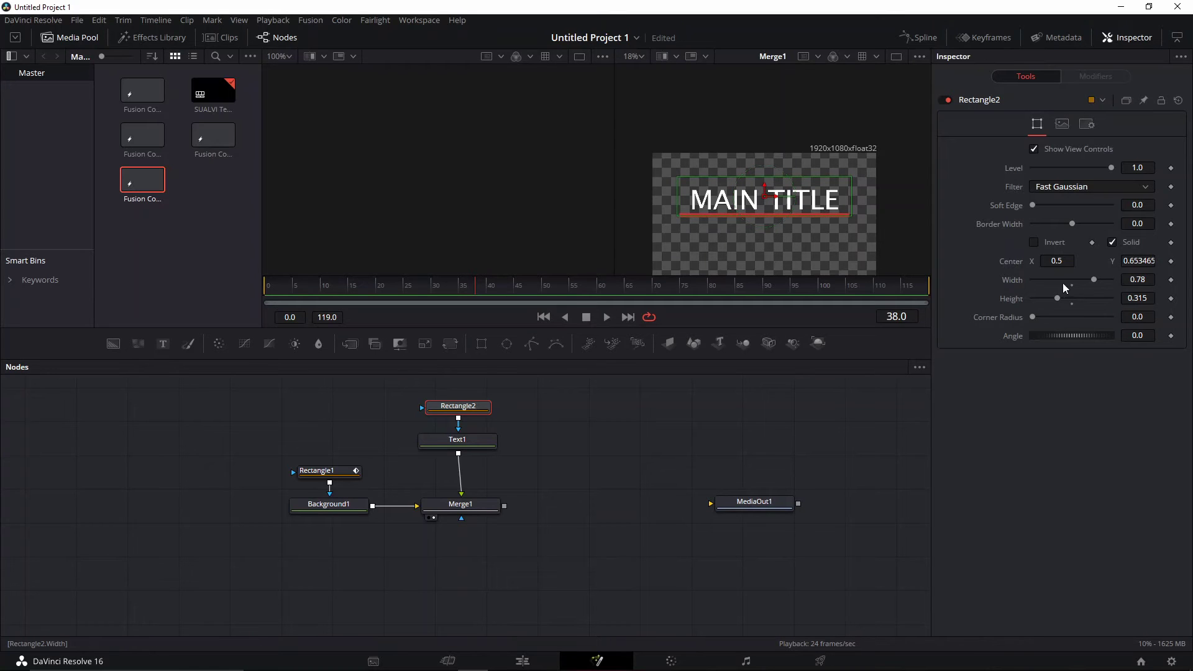
pyautogui.moveTo(1055, 298); pyautogui.dragTo(1052, 297)
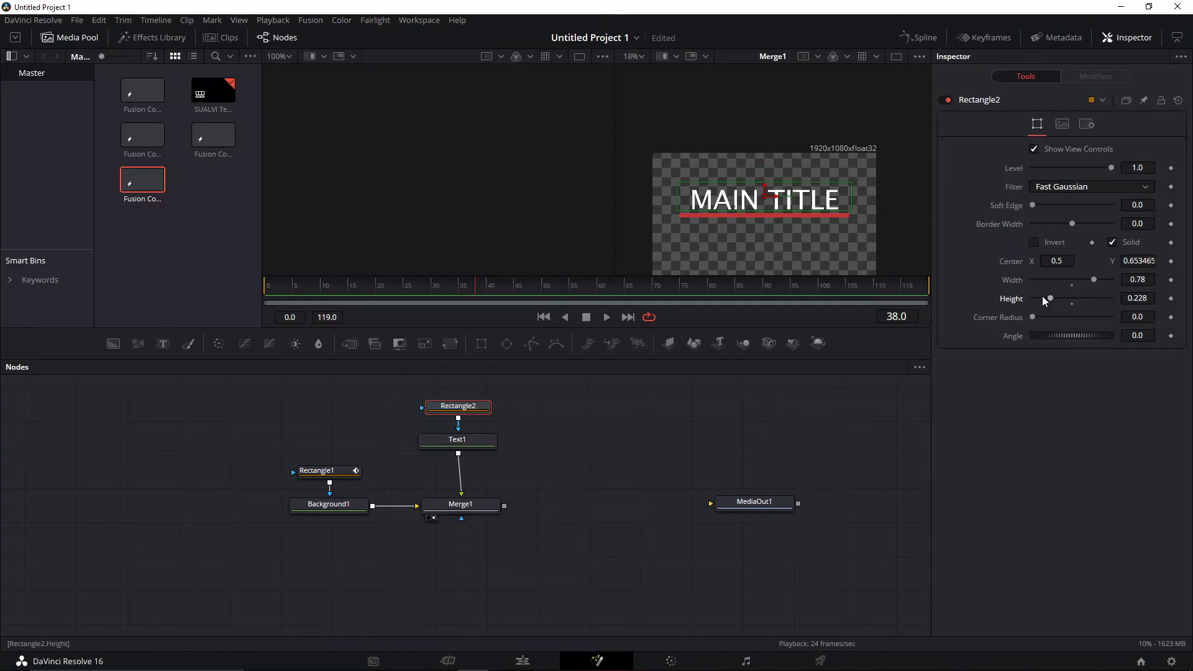
pyautogui.moveTo(766, 190); pyautogui.dragTo(766, 193)
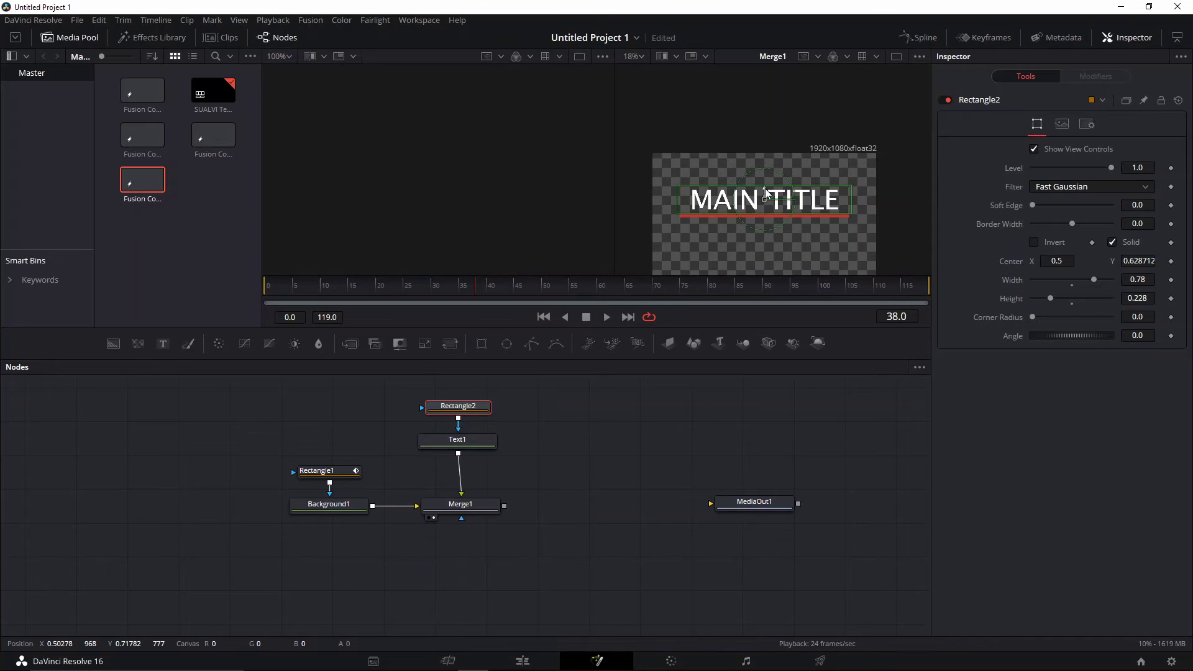
pyautogui.scroll(2, 766, 192)
pyautogui.scroll(-1, 857, 222)
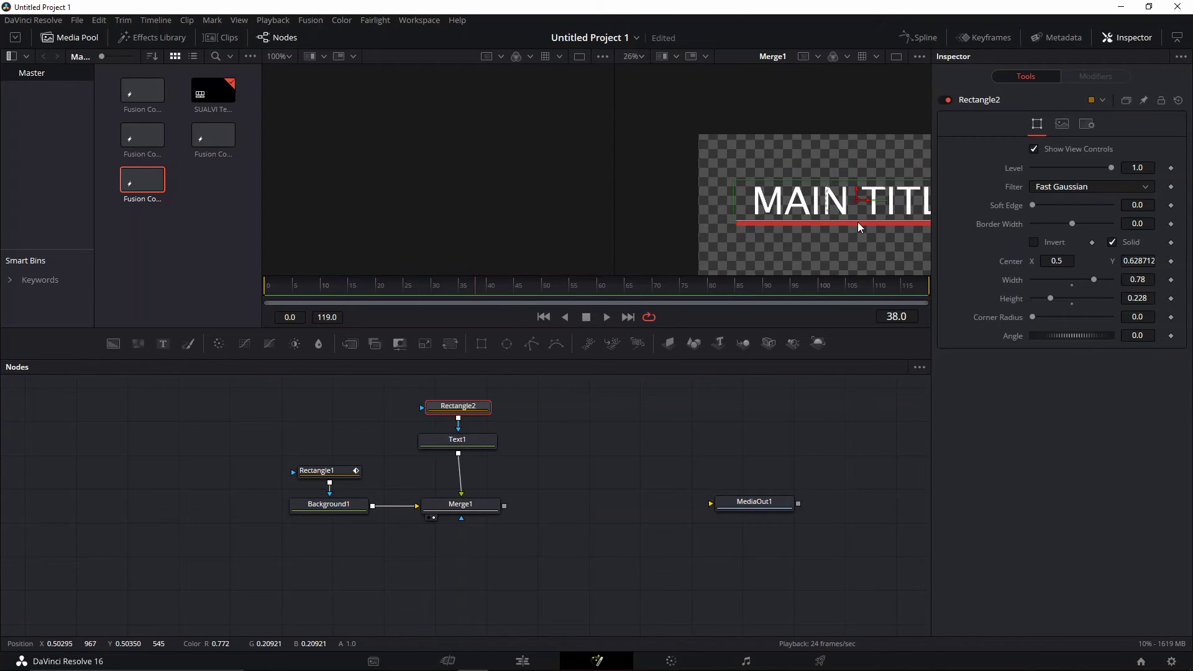
pyautogui.hscroll(2, 858, 222)
# Play the underline animation to find the timing, and keyframe Text1's Center at frames 33 and 39
pyautogui.moveTo(472, 293); pyautogui.dragTo(389, 297)
pyautogui.press('space')
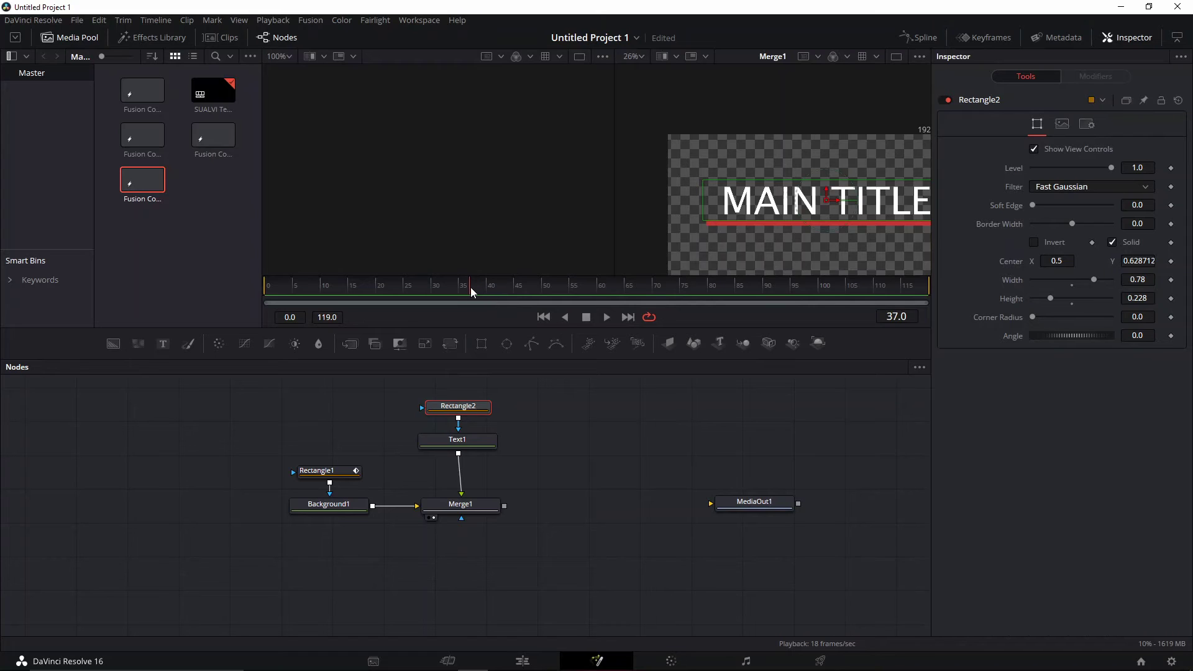
pyautogui.moveTo(457, 290); pyautogui.dragTo(452, 293)
pyautogui.click(458, 443)
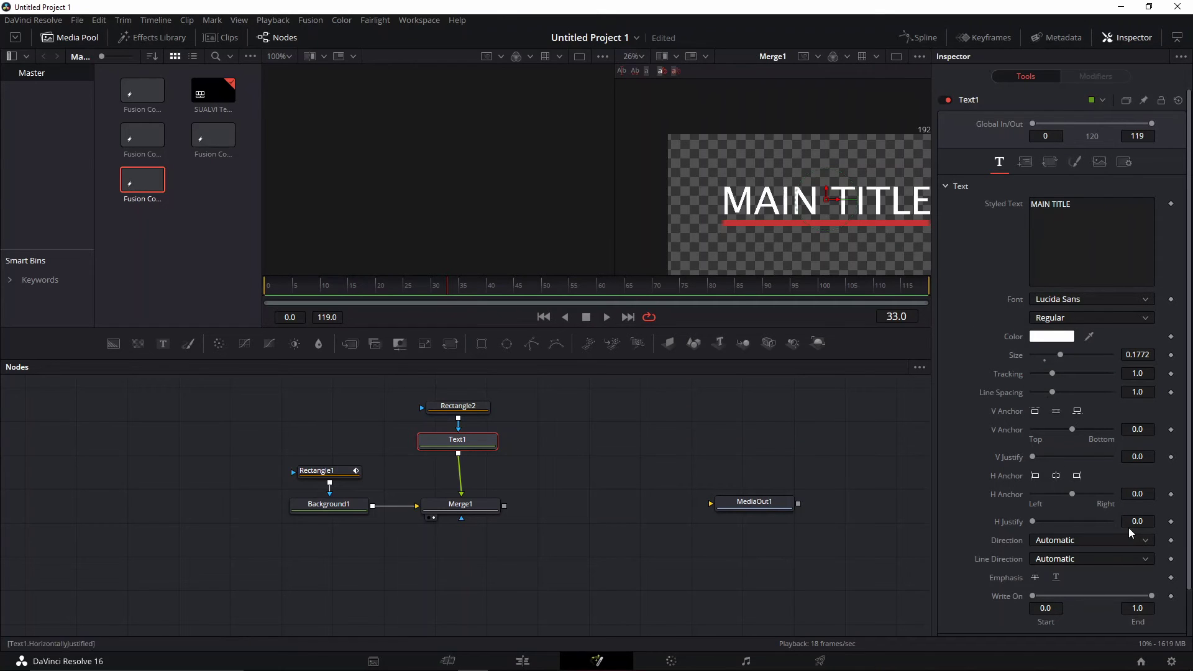
pyautogui.click(1025, 162)
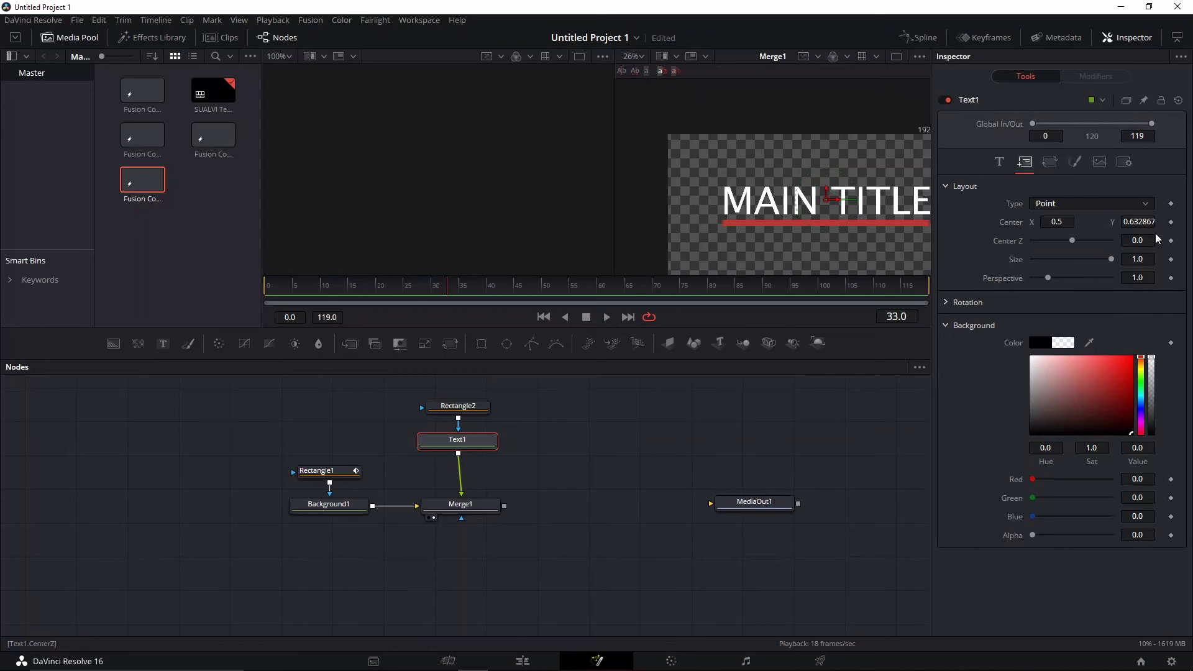
pyautogui.click(1171, 222)
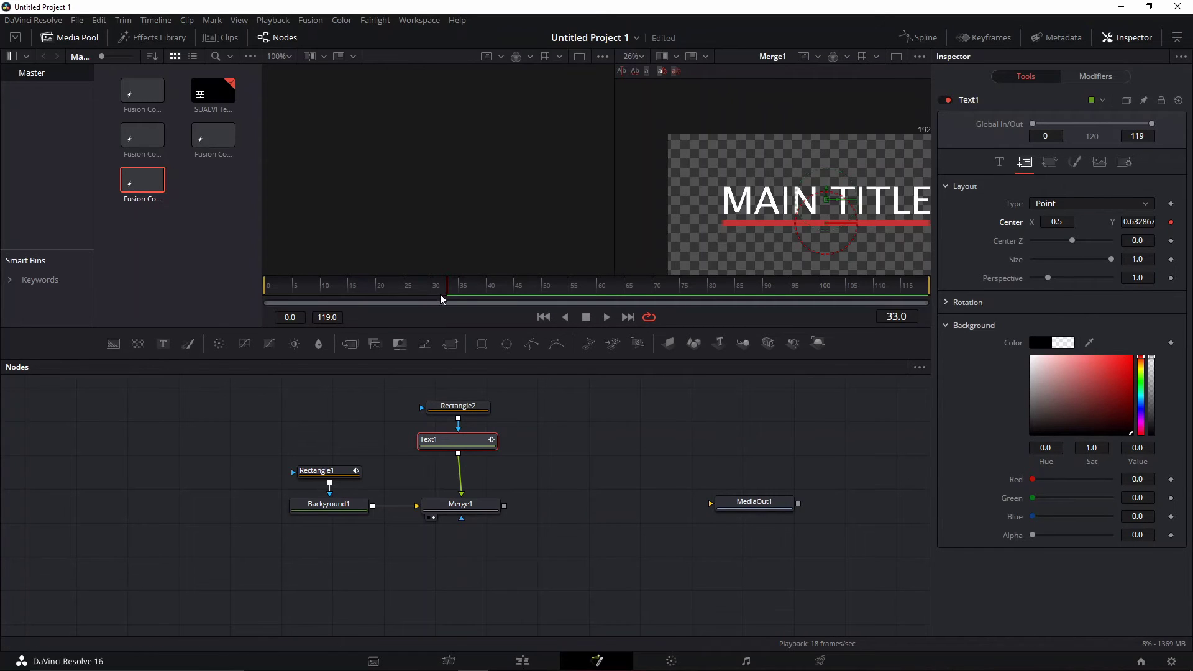
pyautogui.moveTo(442, 299); pyautogui.dragTo(480, 297)
pyautogui.click(1172, 223)
# At frame 33, lower the title text to Center Y 0.360139, out of its mask, and play back the reveal
pyautogui.moveTo(480, 292); pyautogui.dragTo(453, 291)
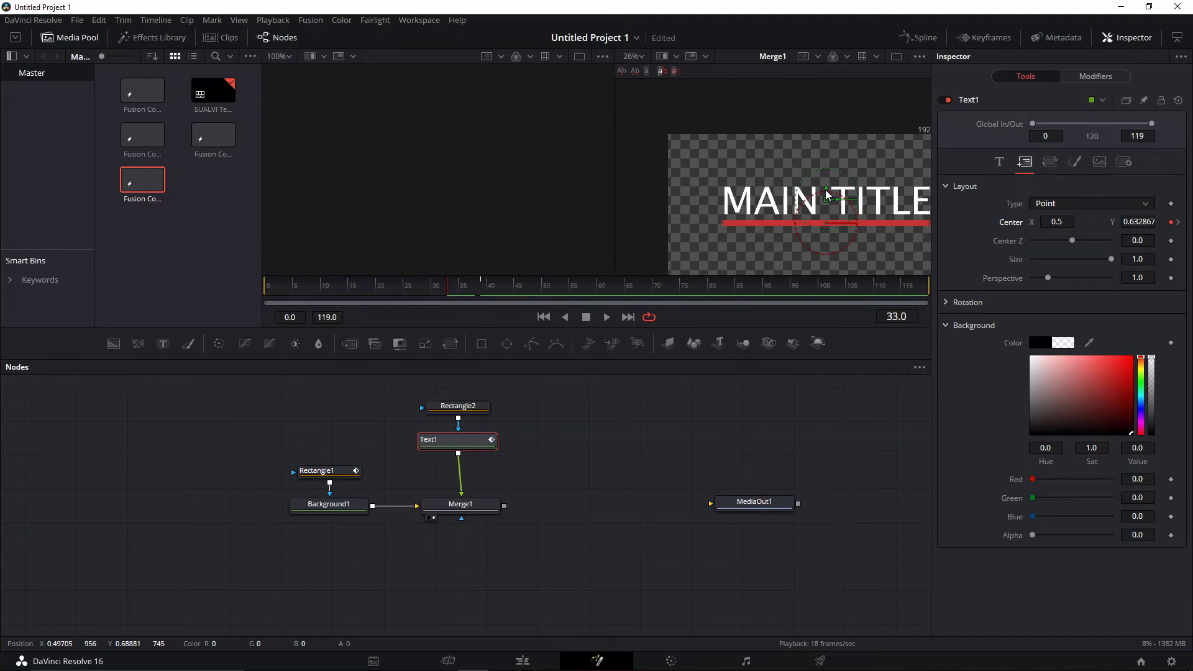
pyautogui.moveTo(831, 193); pyautogui.dragTo(834, 242)
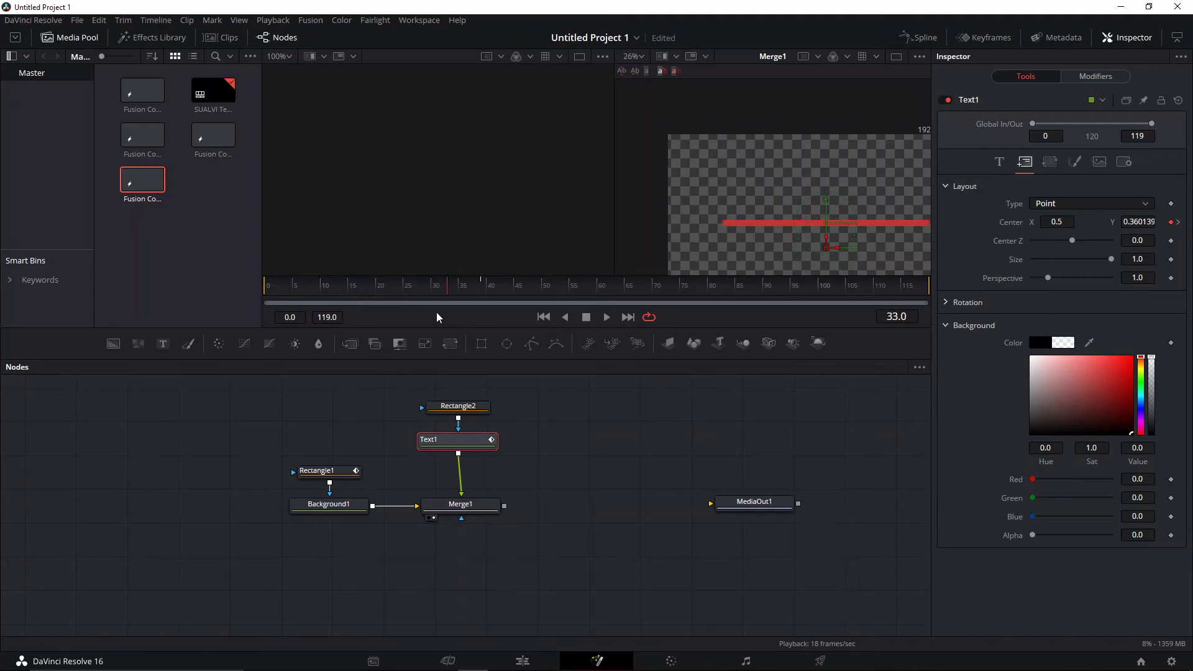
pyautogui.press('space')
pyautogui.moveTo(498, 293)
pyautogui.mouseDown()
pyautogui.moveTo(456, 289)
pyautogui.moveTo(486, 299)
pyautogui.mouseUp()
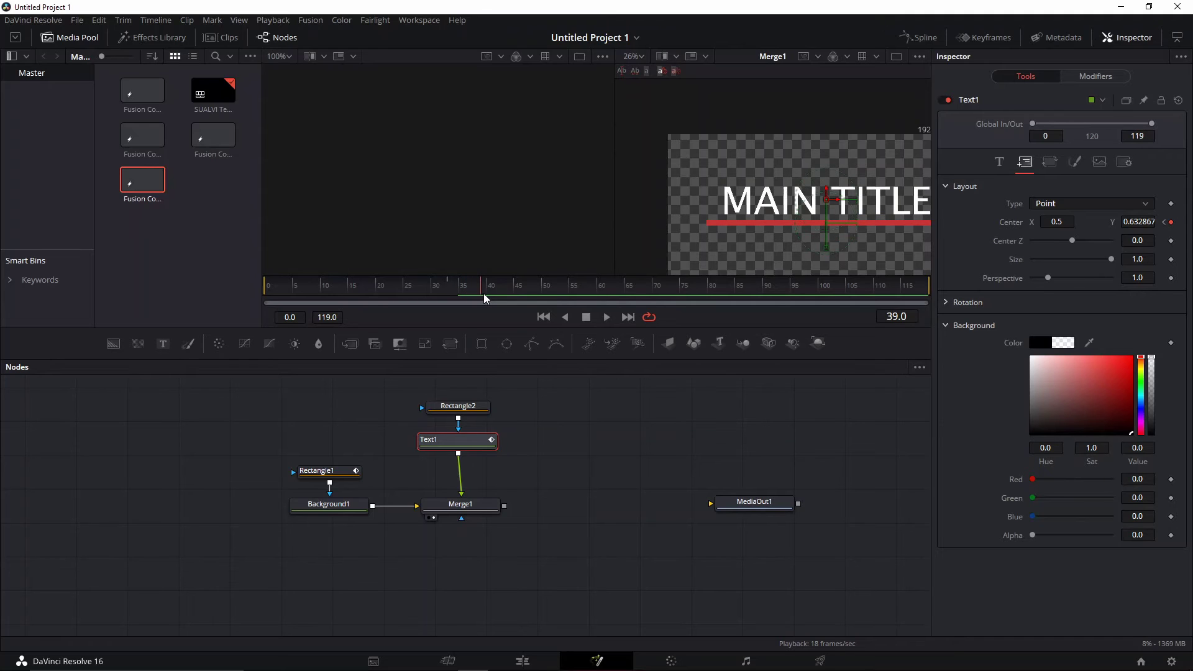
pyautogui.scroll(-3, 738, 218)
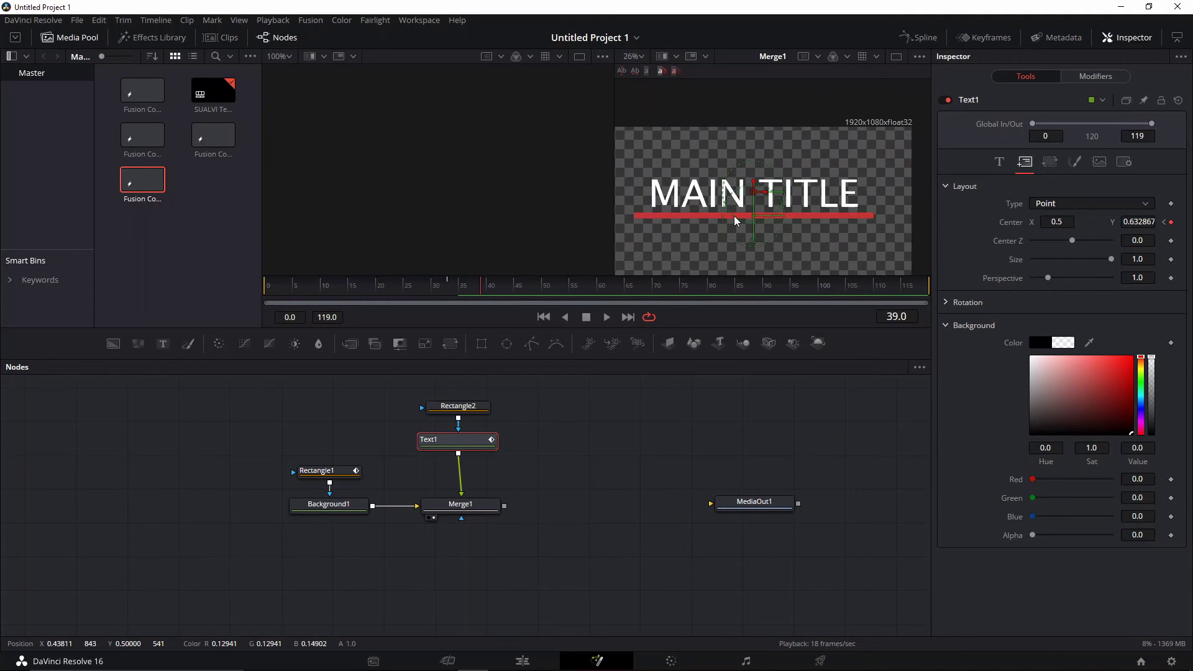
pyautogui.scroll(3, 759, 224)
pyautogui.scroll(-2, 743, 228)
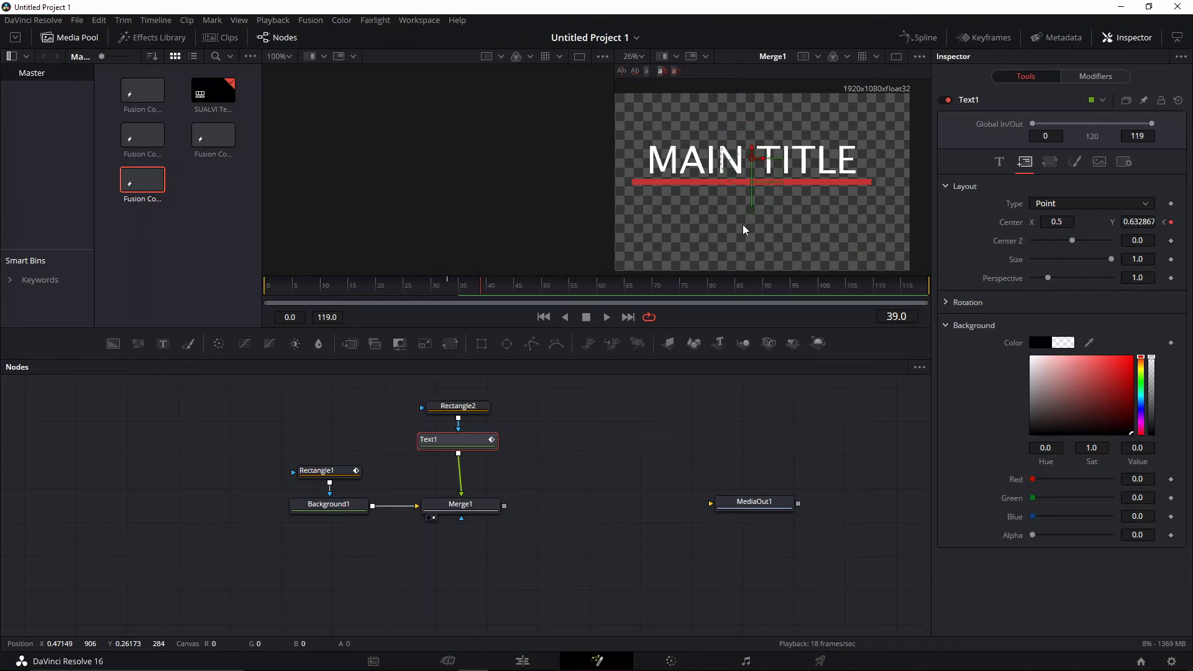
# Duplicate Text1 together with its Rectangle2 mask and place the copies beside the originals
pyautogui.keyDown('ctrl'); pyautogui.click(465, 406); pyautogui.keyUp('ctrl')
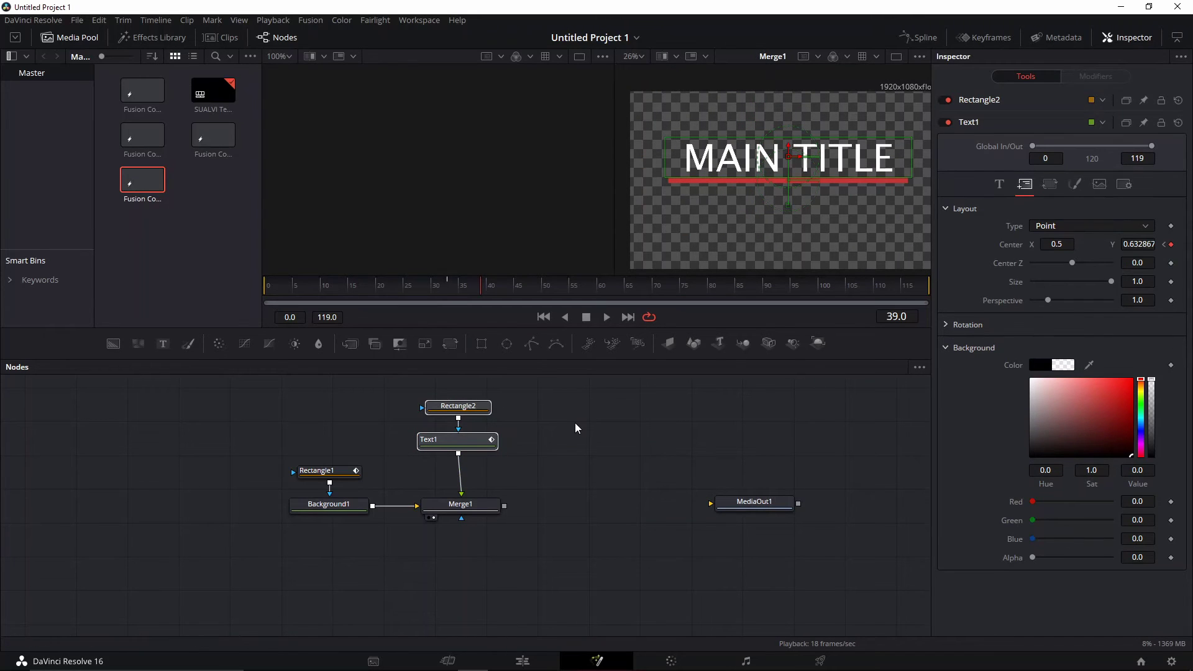
pyautogui.hotkey('ctrl', 'c')
pyautogui.click(554, 442)
pyautogui.hotkey('ctrl', 'v')
pyautogui.moveTo(555, 445); pyautogui.dragTo(553, 395)
# Merge the copied text over Text1 in a new Merge2 and connect its output to Merge1's foreground
pyautogui.moveTo(460, 473); pyautogui.dragTo(458, 468)
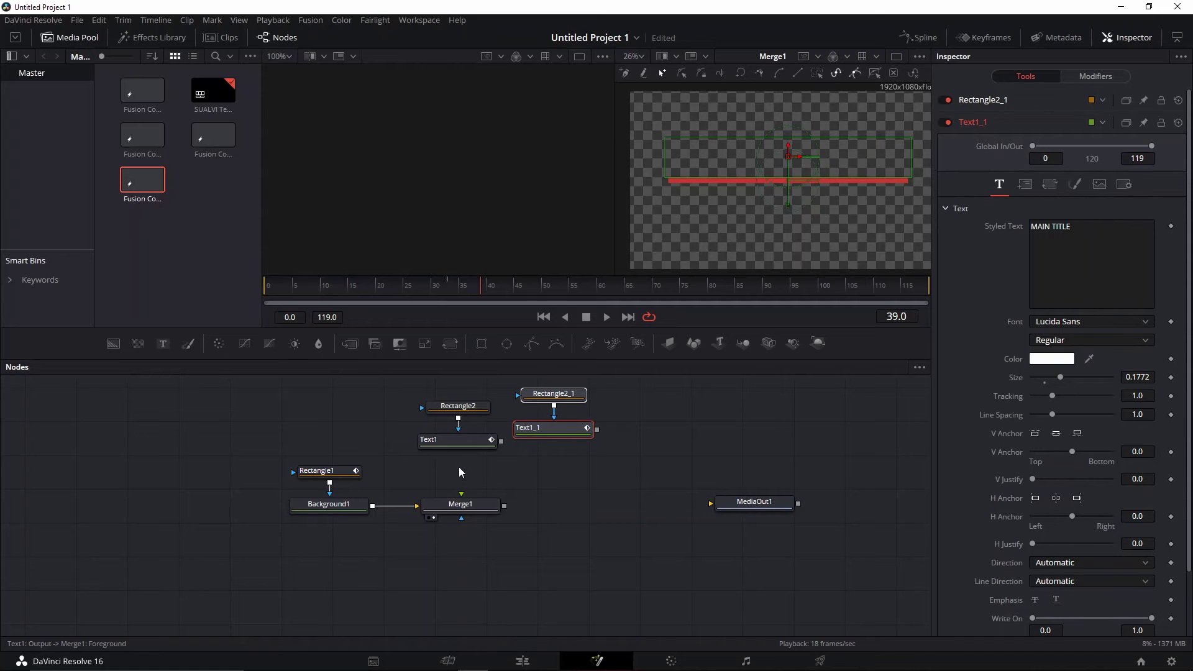
pyautogui.moveTo(597, 429); pyautogui.dragTo(482, 506)
pyautogui.moveTo(475, 507); pyautogui.dragTo(509, 524)
# Remove the animation path from the Center of the copied text Text1_1
pyautogui.click(549, 435)
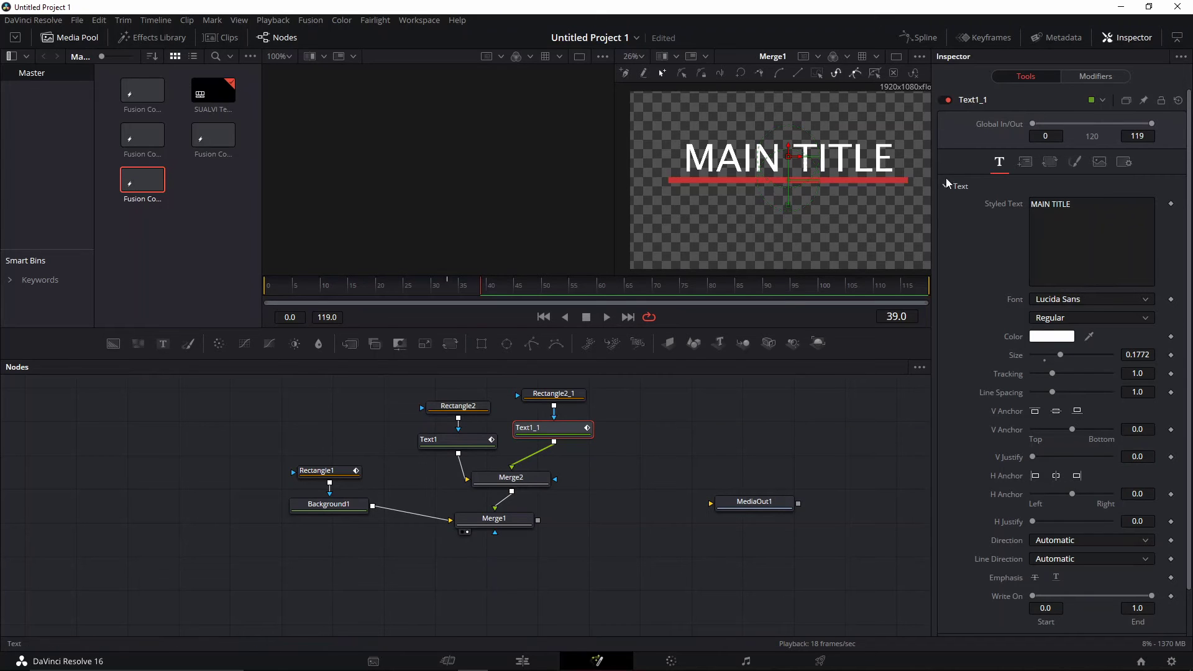
pyautogui.click(1025, 162)
pyautogui.rightClick(1174, 227)
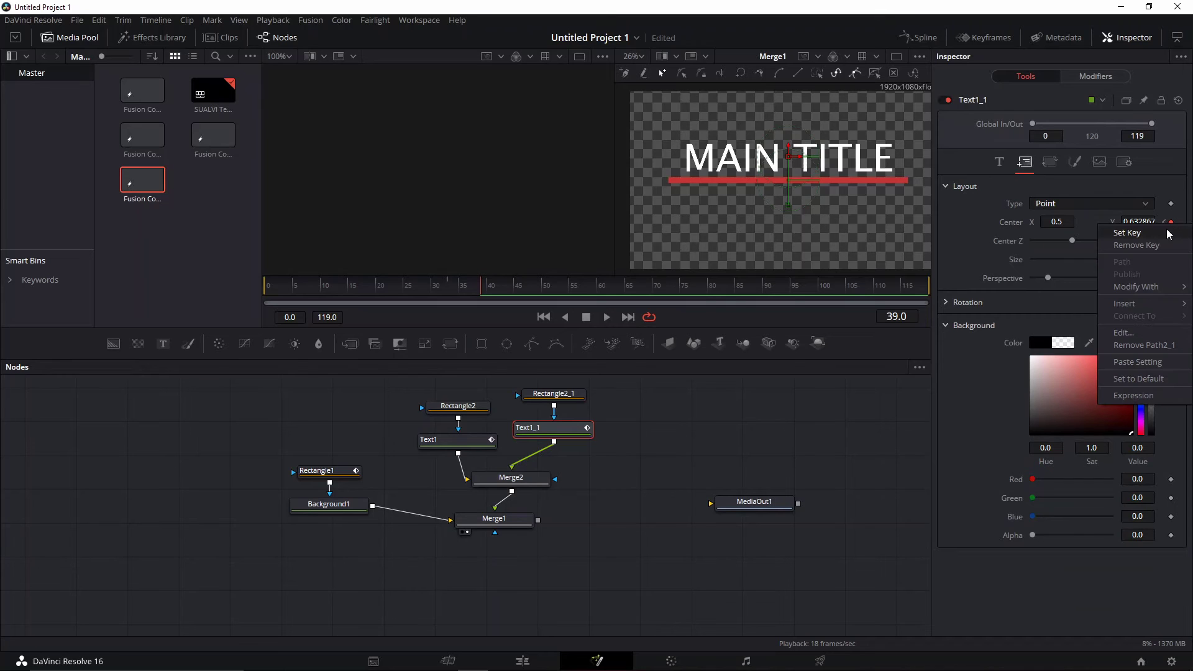
pyautogui.click(1169, 345)
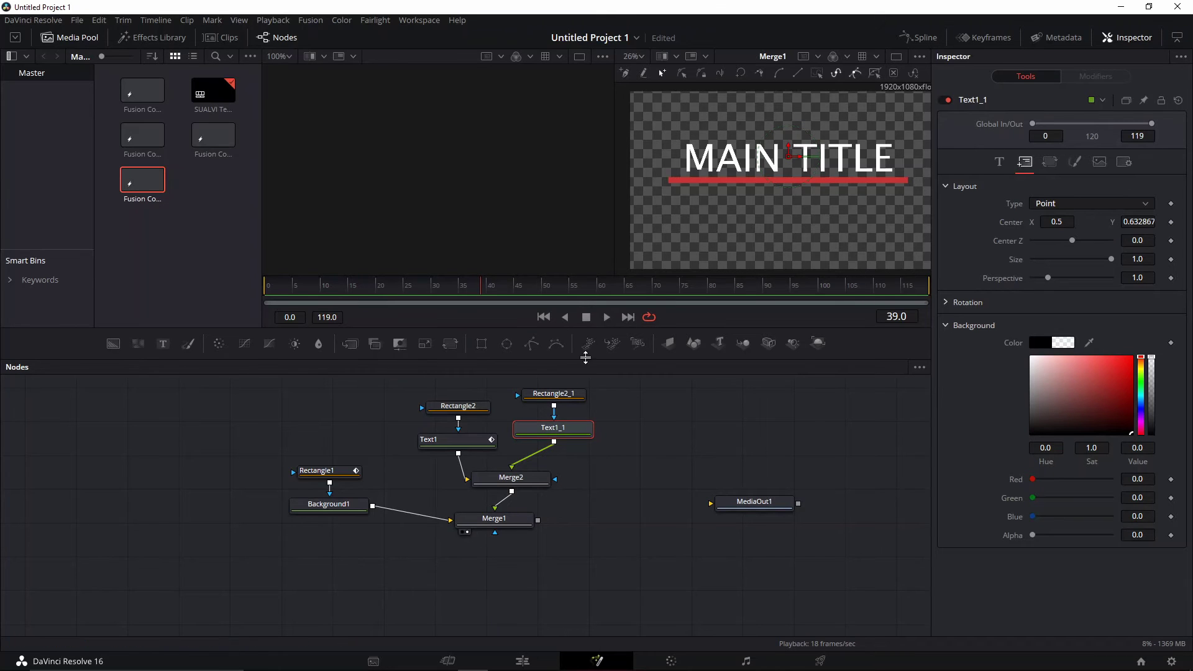
# Move the copied mask to Center Y 0.39095 and the copied text to Center Y 0.402097, below the underline
pyautogui.click(561, 400)
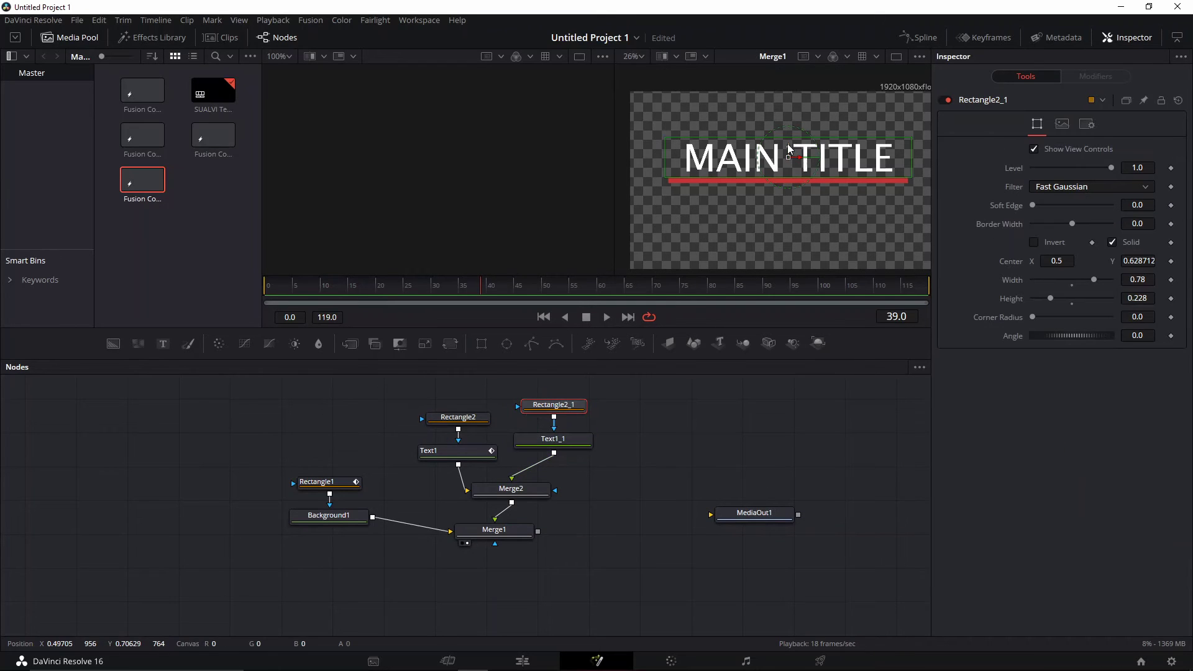
pyautogui.moveTo(788, 149); pyautogui.dragTo(788, 191)
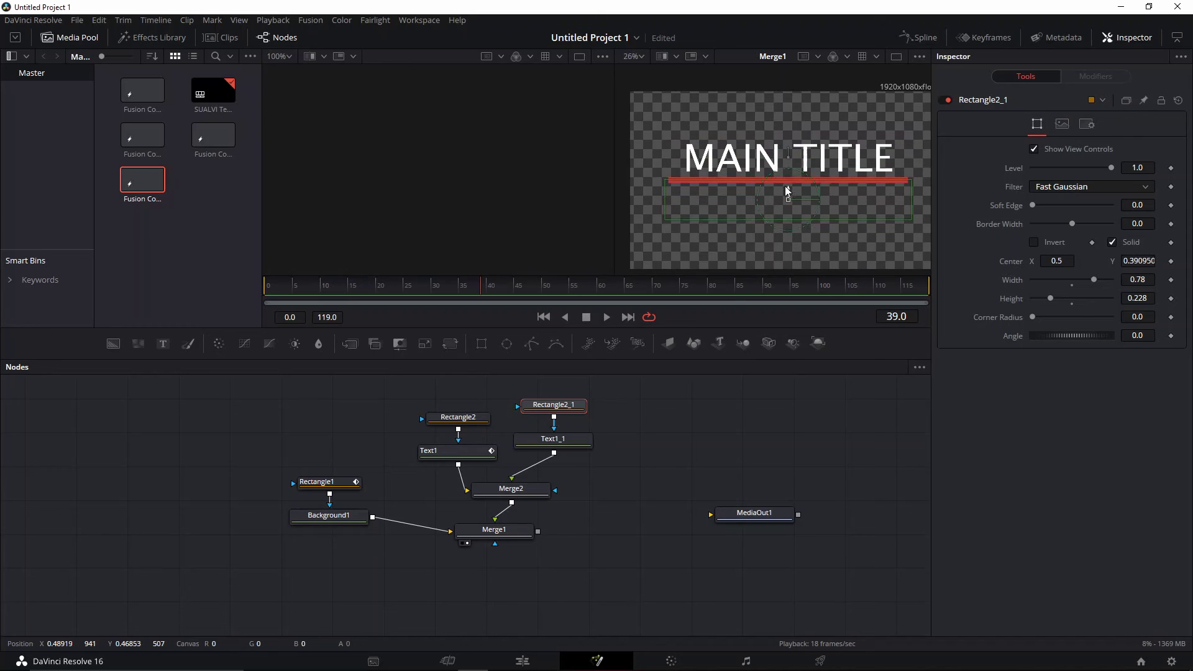
pyautogui.click(568, 444)
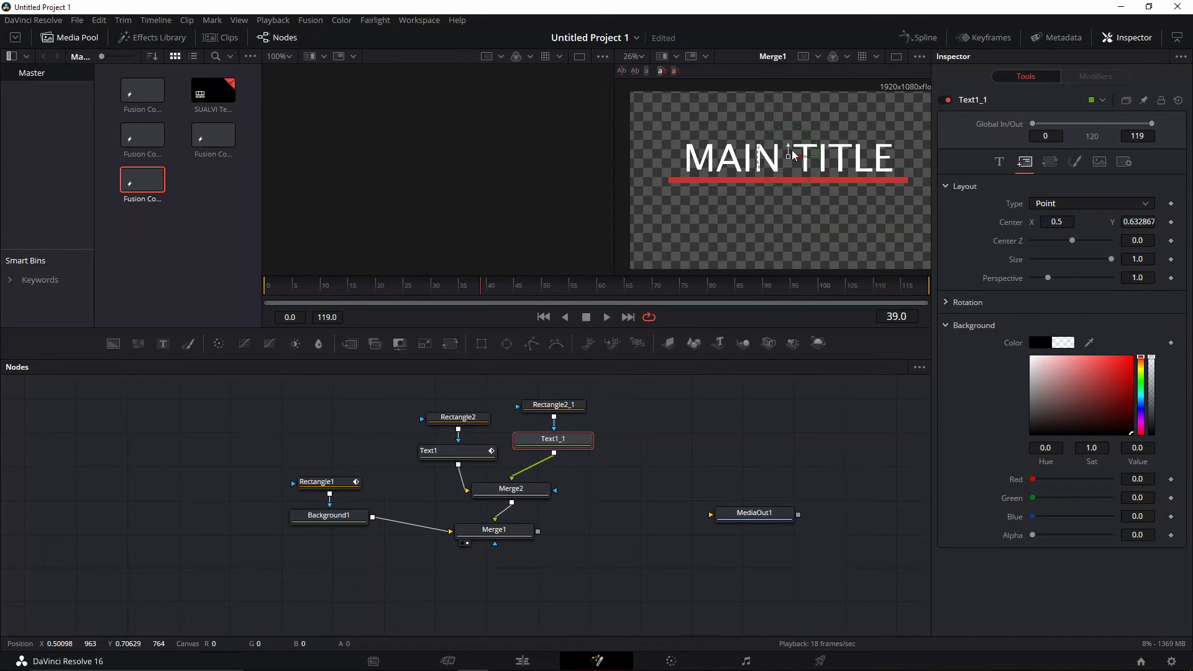
pyautogui.moveTo(792, 155); pyautogui.dragTo(787, 193)
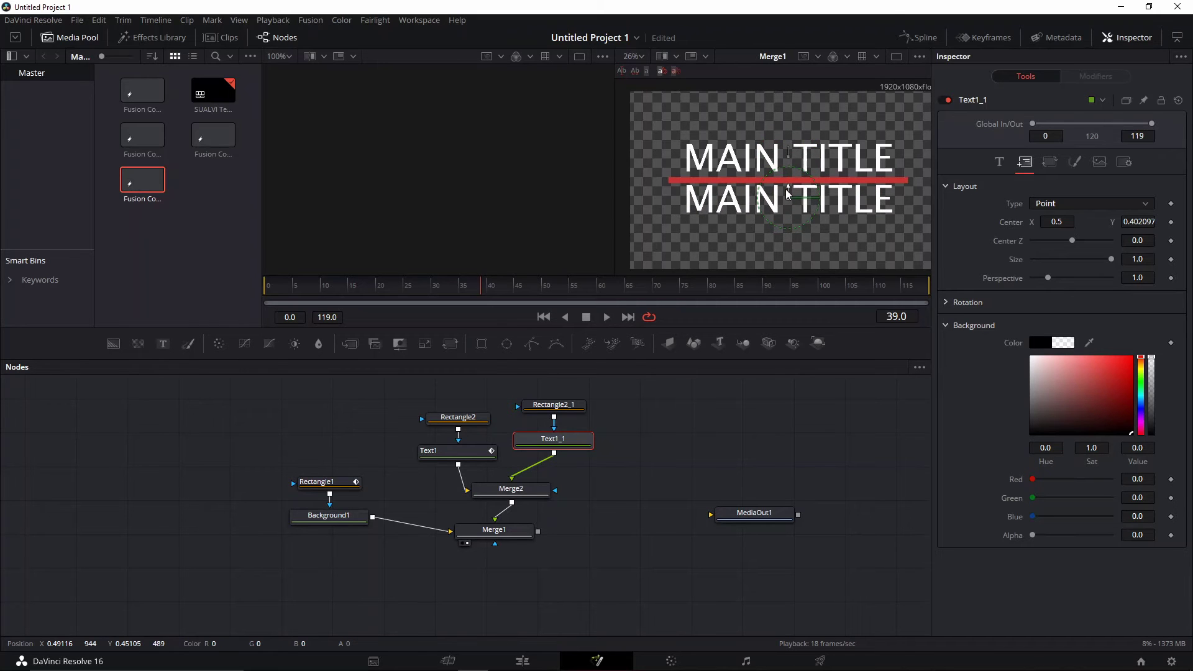
# Replace the copied text's wording with "SECONDARY"
pyautogui.click(999, 161)
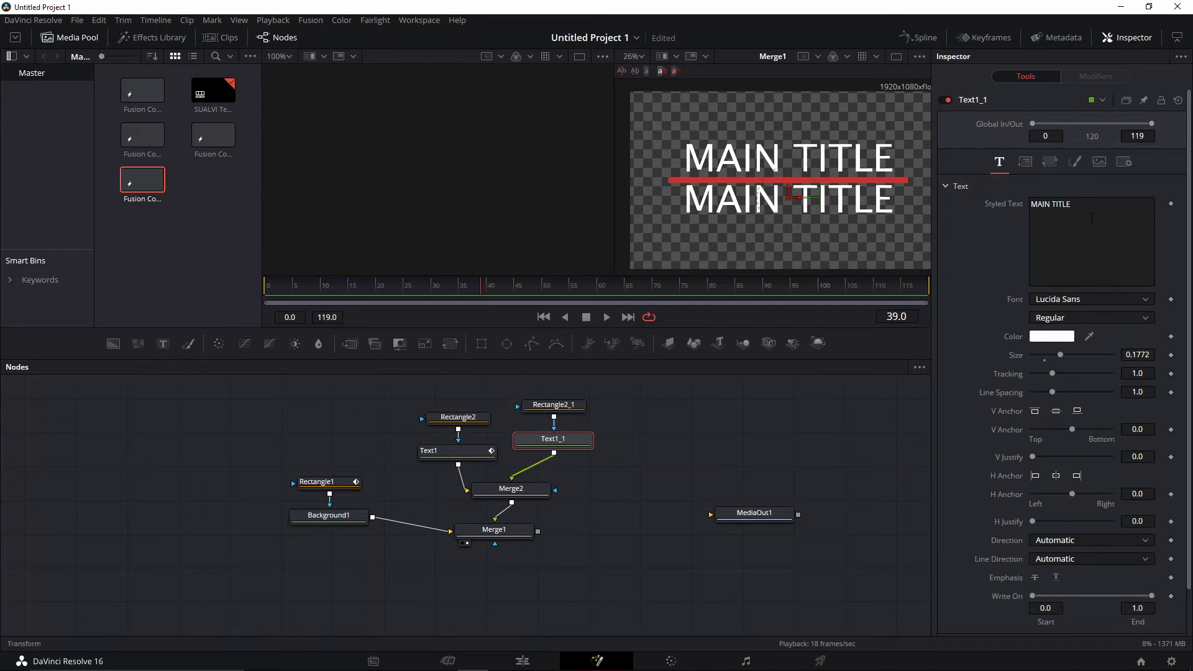
pyautogui.tripleClick(1087, 218)
pyautogui.write('SECONDARY')
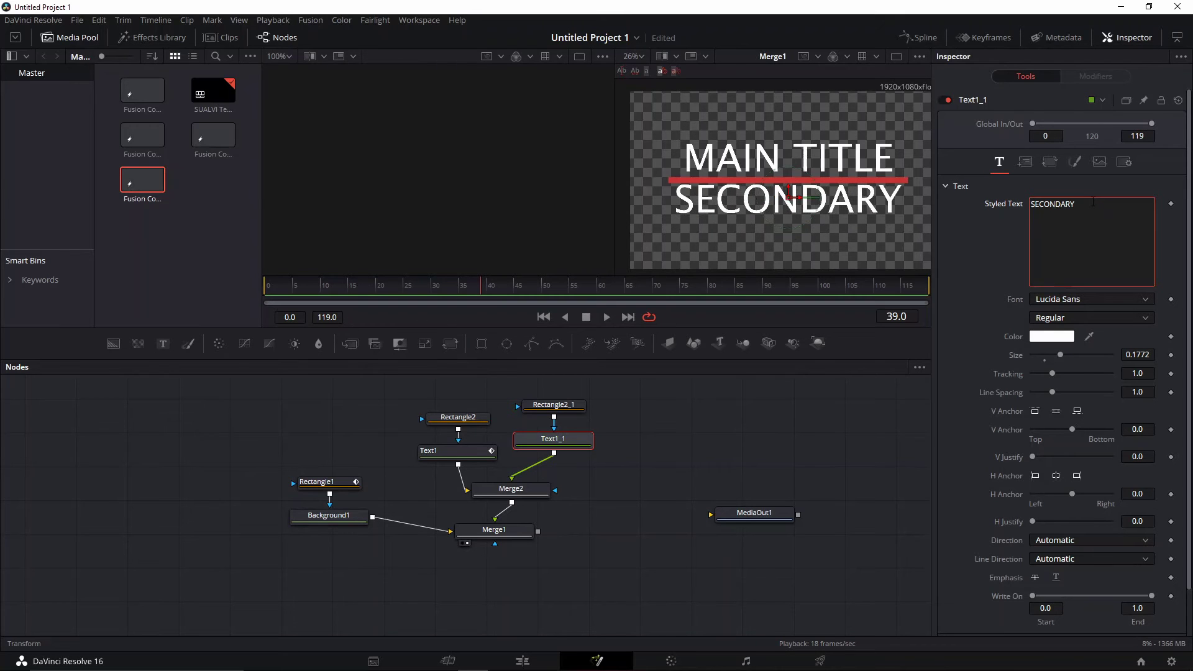
pyautogui.moveTo(1094, 202); pyautogui.dragTo(1029, 205)
# Set the SECONDARY text's Size to 0.0709 and Tracking to 1.323, and move it up close beneath the underline
pyautogui.moveTo(1062, 357); pyautogui.dragTo(1019, 364)
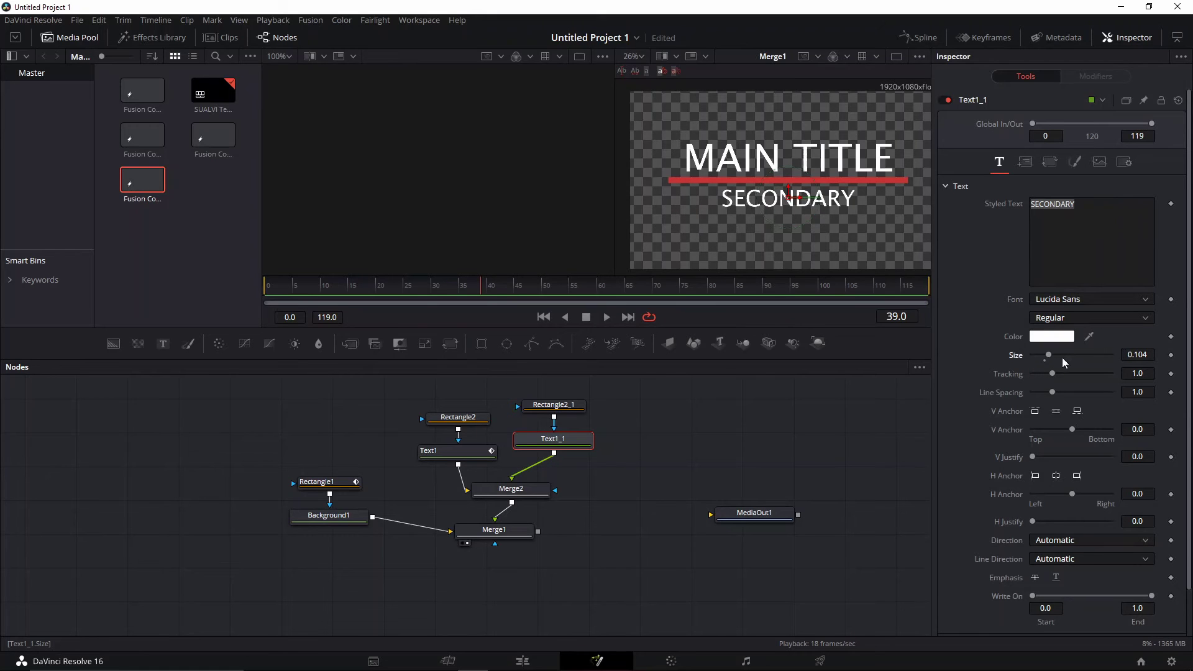
pyautogui.click(1055, 320)
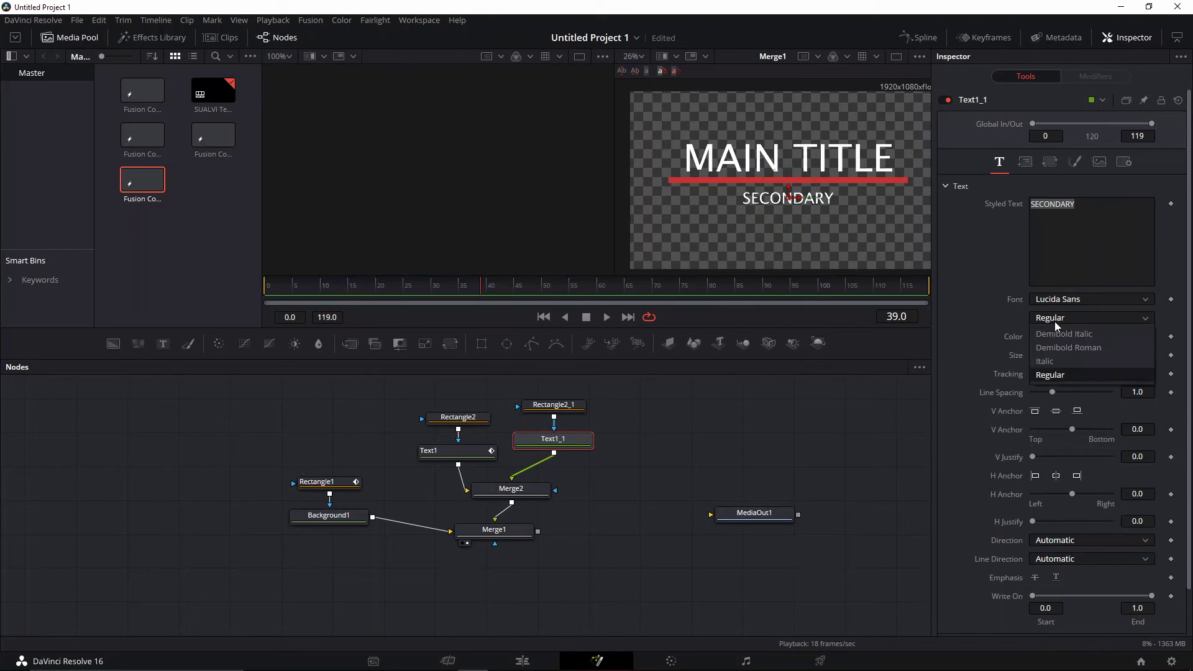
pyautogui.click(1063, 319)
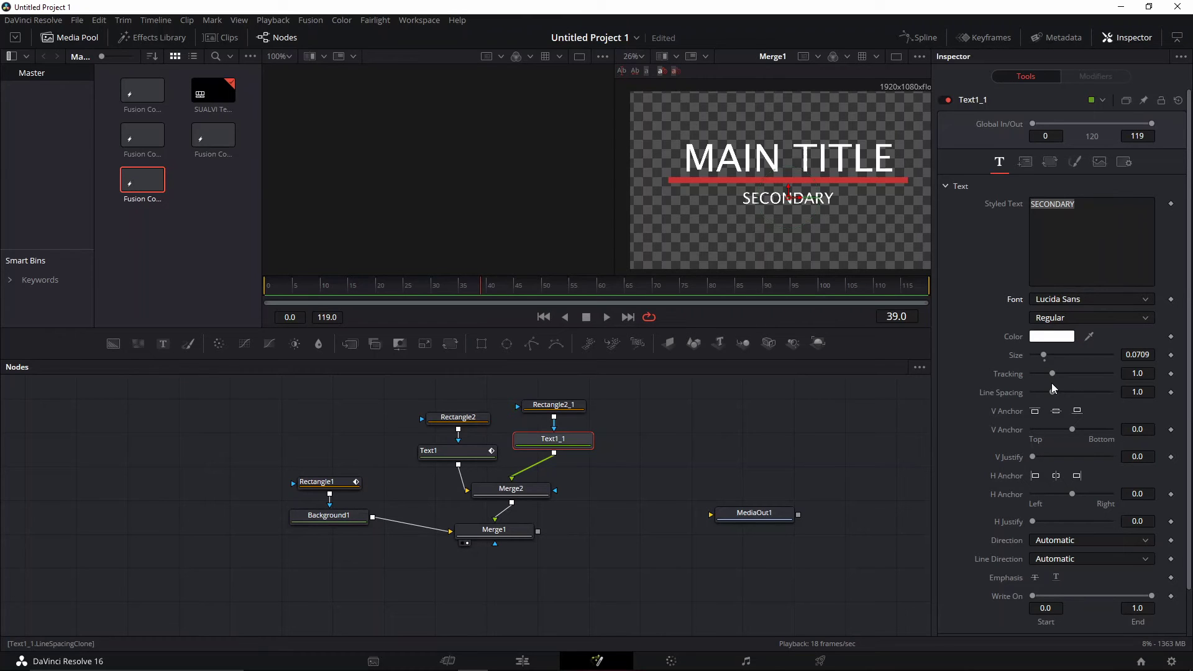
pyautogui.moveTo(1053, 375); pyautogui.dragTo(1060, 373)
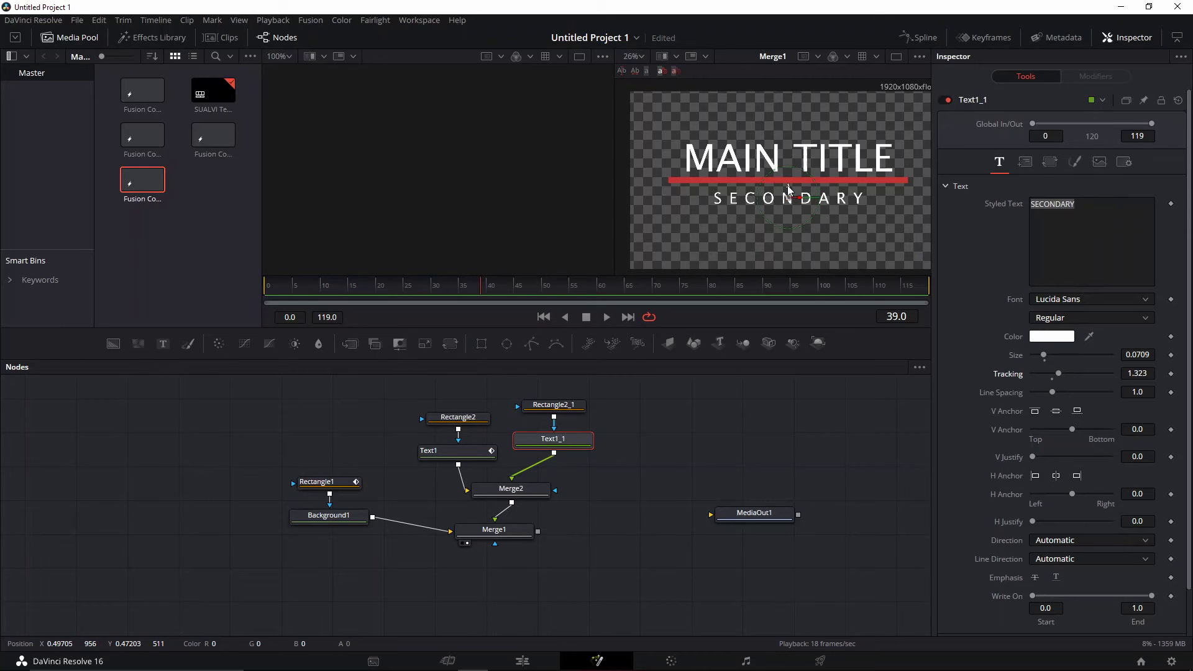
pyautogui.moveTo(789, 189); pyautogui.dragTo(788, 184)
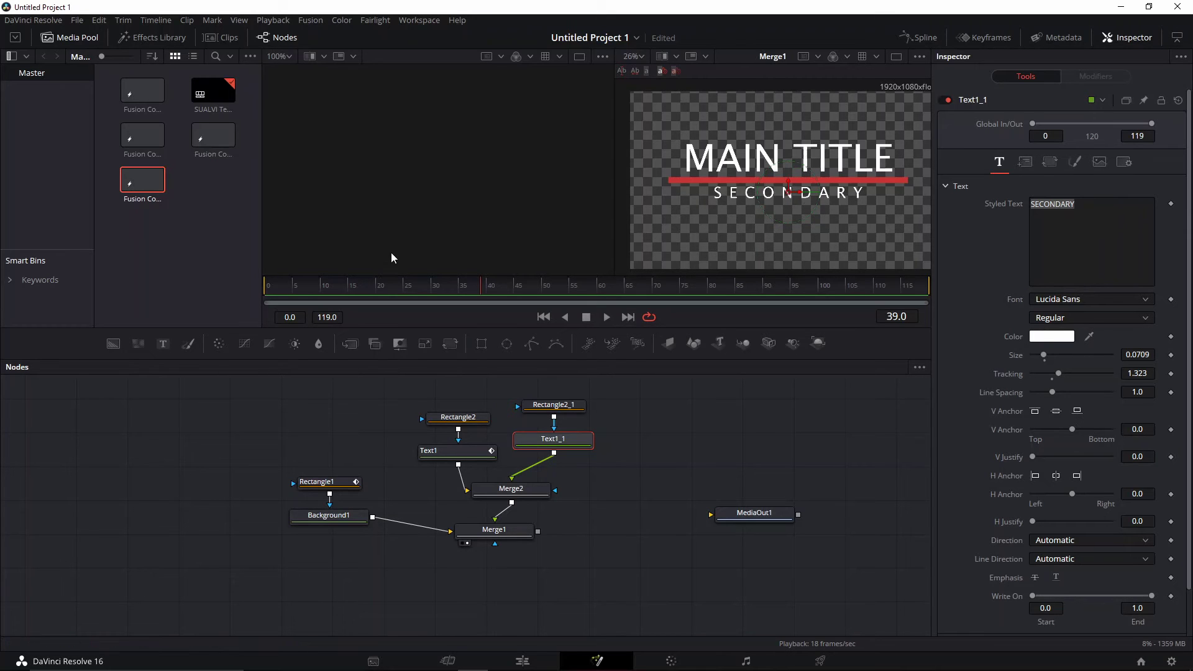
# Keyframe the SECONDARY text's Center at frames 33 and 40 in its resting position below the underline
pyautogui.click(447, 289)
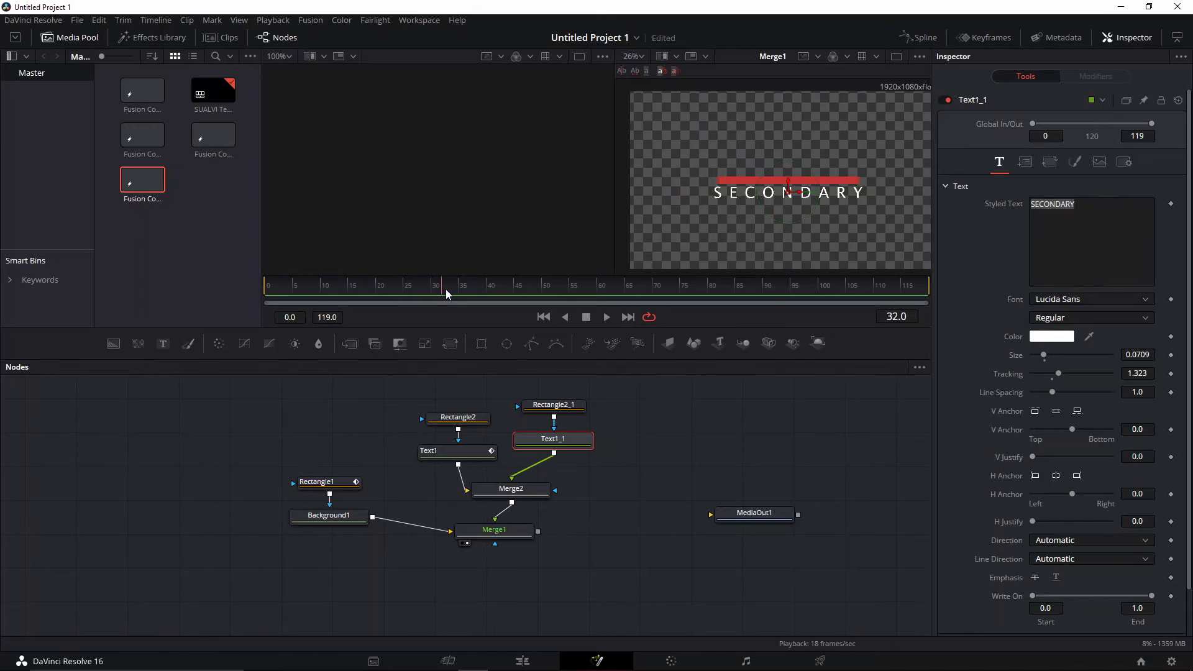
pyautogui.moveTo(454, 293)
pyautogui.mouseDown()
pyautogui.moveTo(437, 293)
pyautogui.moveTo(449, 296)
pyautogui.mouseUp()
pyautogui.click(1027, 162)
pyautogui.click(1171, 222)
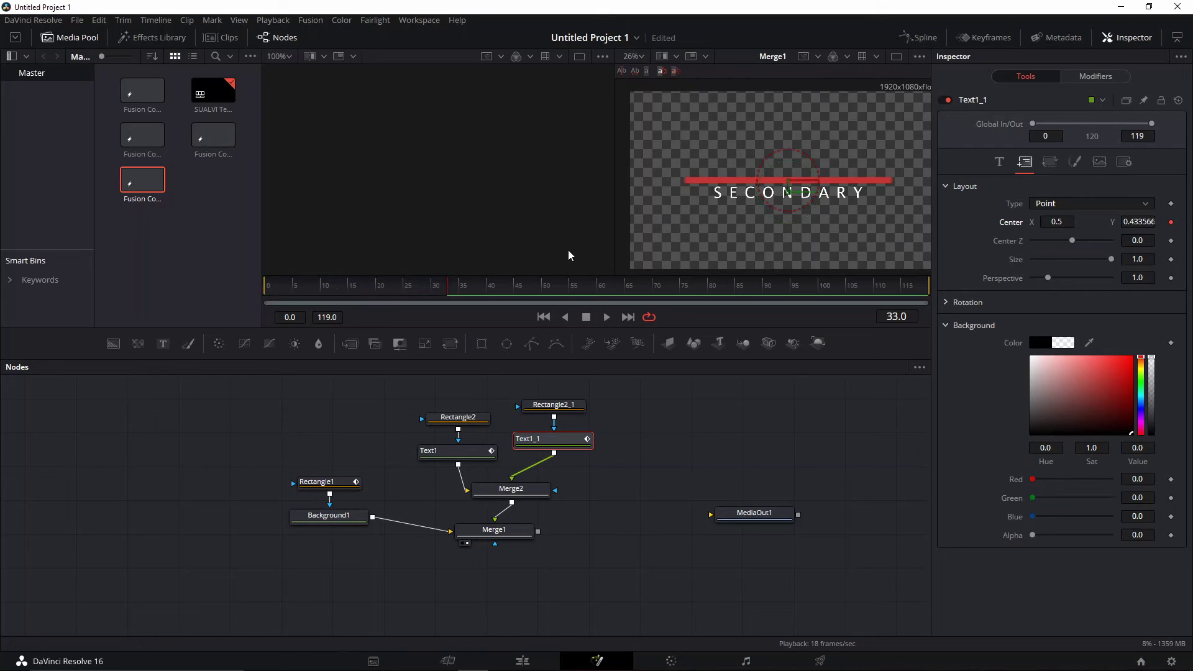
pyautogui.moveTo(454, 302); pyautogui.dragTo(486, 298)
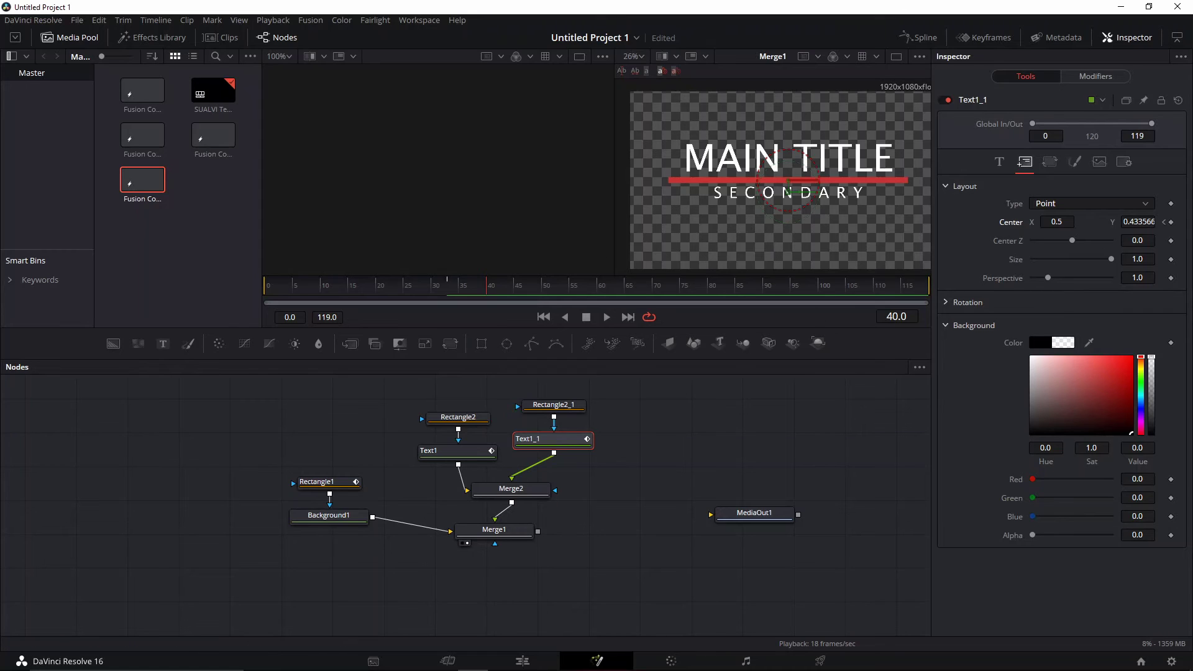
pyautogui.click(1172, 223)
# At frame 33, raise the SECONDARY text above the underline to Center Y 0.587412, and preview its downward reveal
pyautogui.click(452, 294)
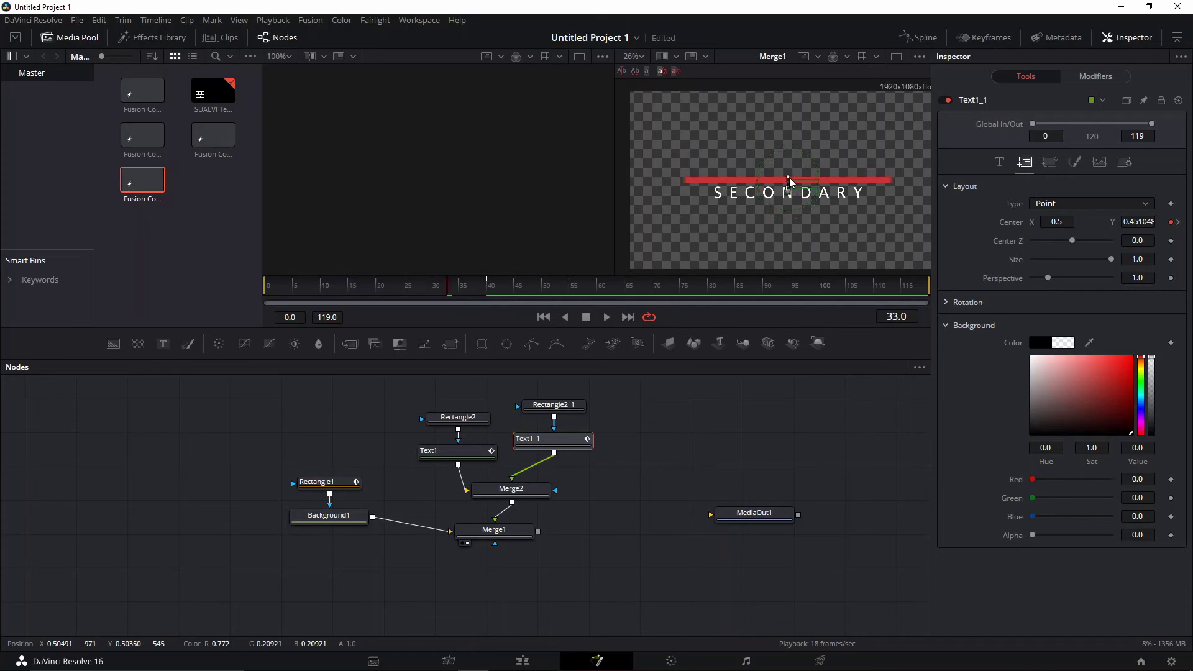
pyautogui.moveTo(790, 187); pyautogui.dragTo(791, 160)
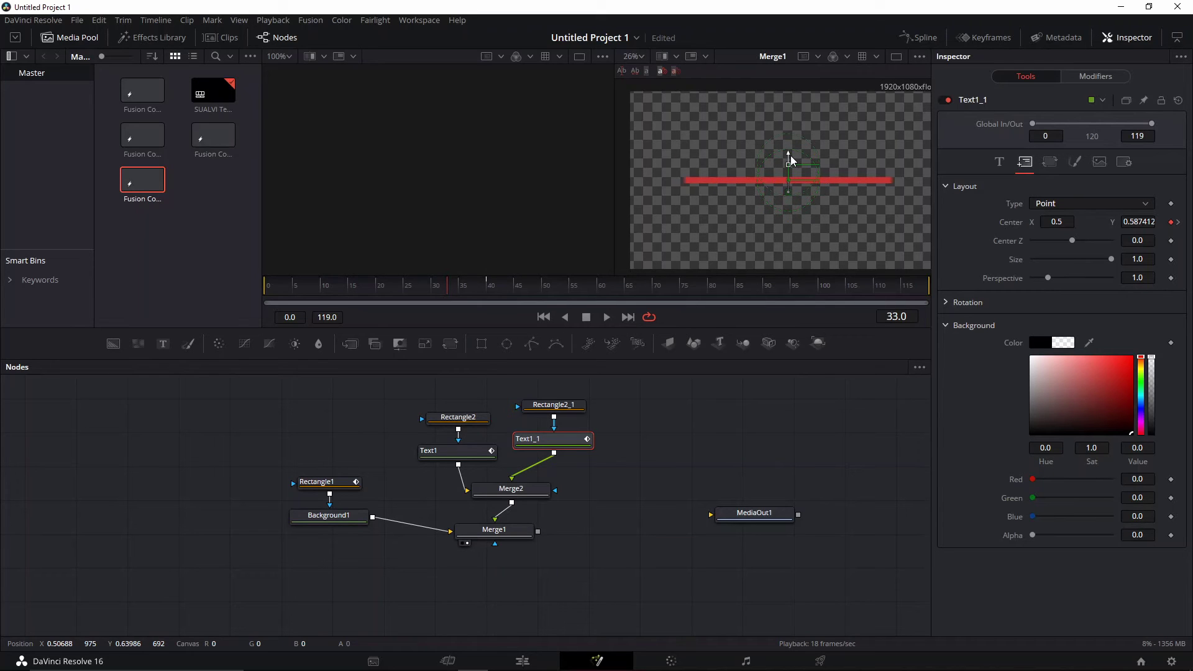
pyautogui.press('space')
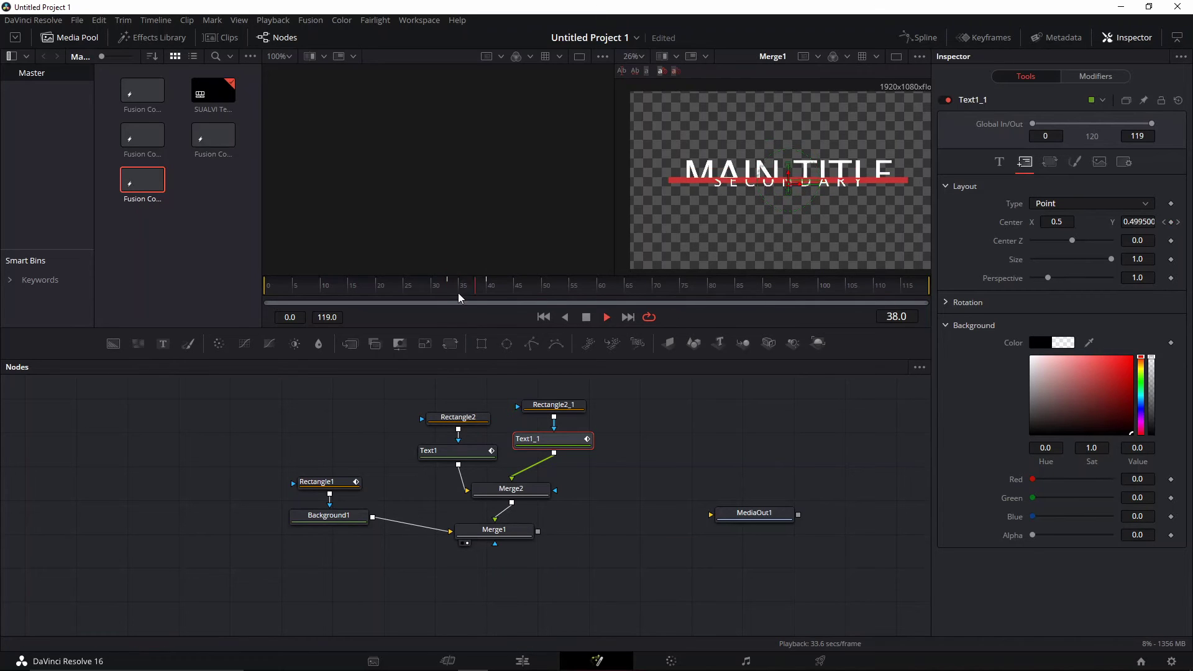
pyautogui.press('space')
pyautogui.moveTo(461, 292); pyautogui.dragTo(484, 302)
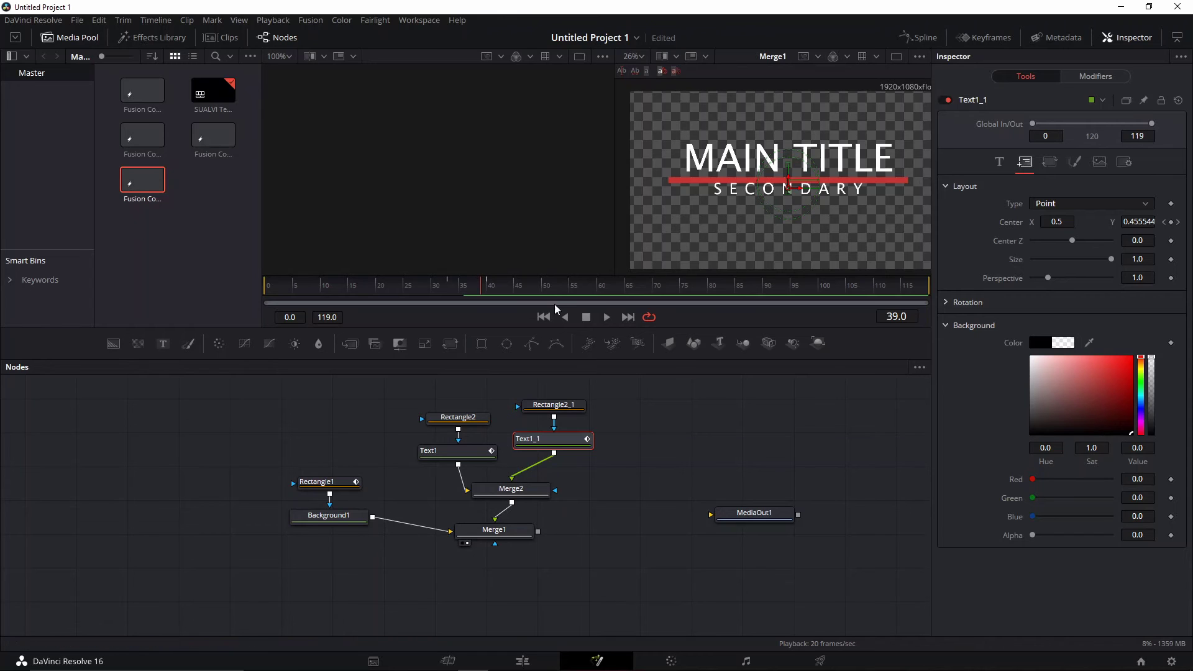
# Swap Merge1's inputs so Background1 feeds the foreground and Merge2 the background, and preview the underline over the texts
pyautogui.click(507, 514)
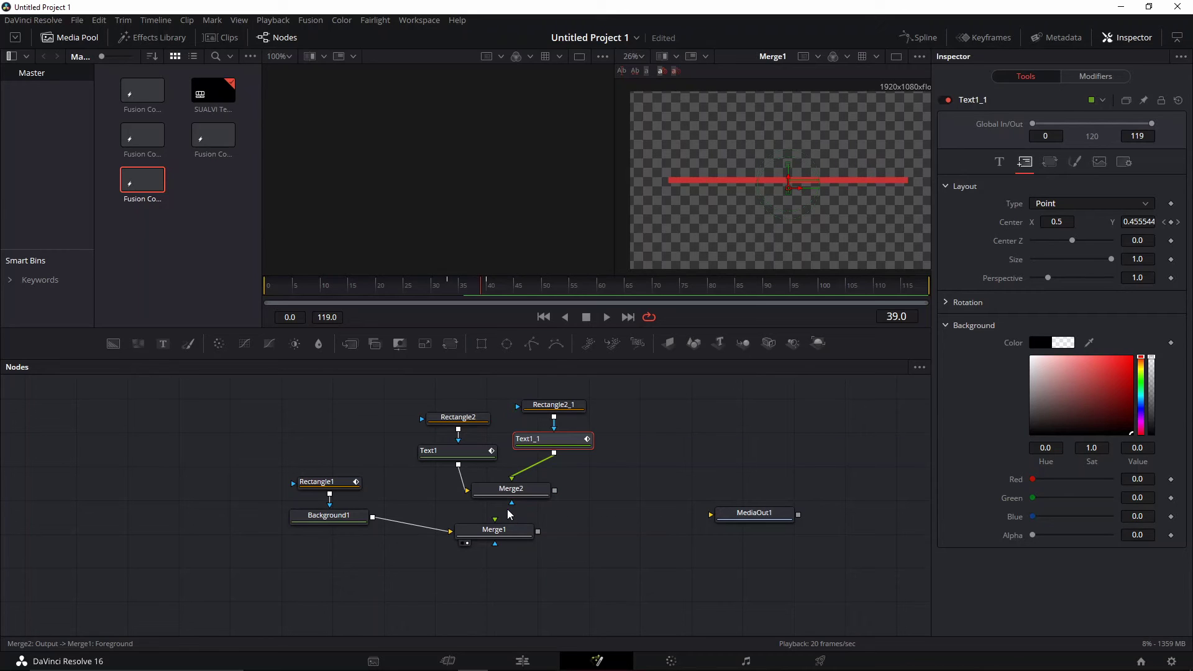
pyautogui.click(442, 533)
pyautogui.moveTo(372, 518); pyautogui.dragTo(495, 526)
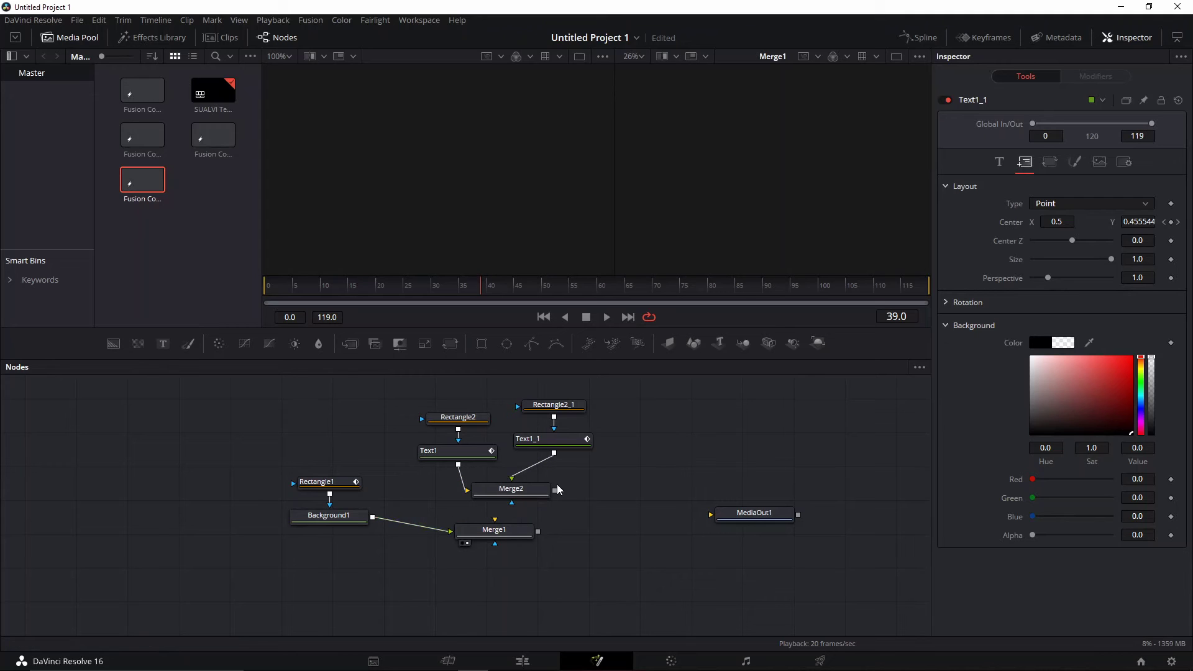
pyautogui.moveTo(555, 495); pyautogui.dragTo(495, 520)
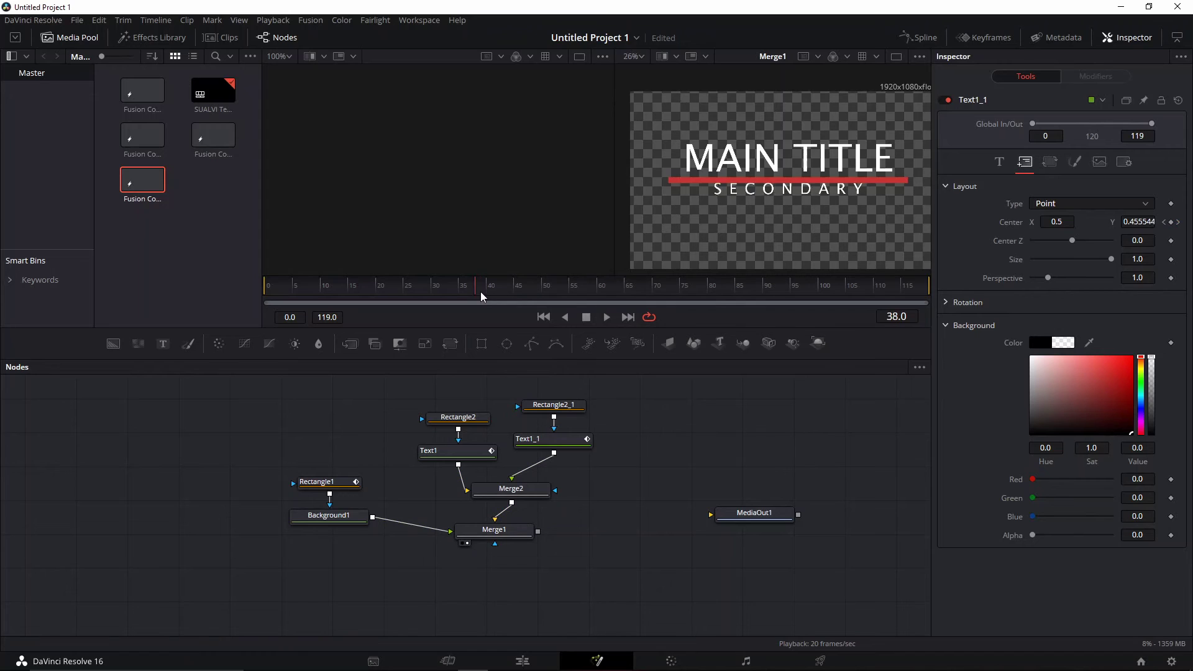
pyautogui.moveTo(482, 292); pyautogui.dragTo(513, 285)
pyautogui.press('space')
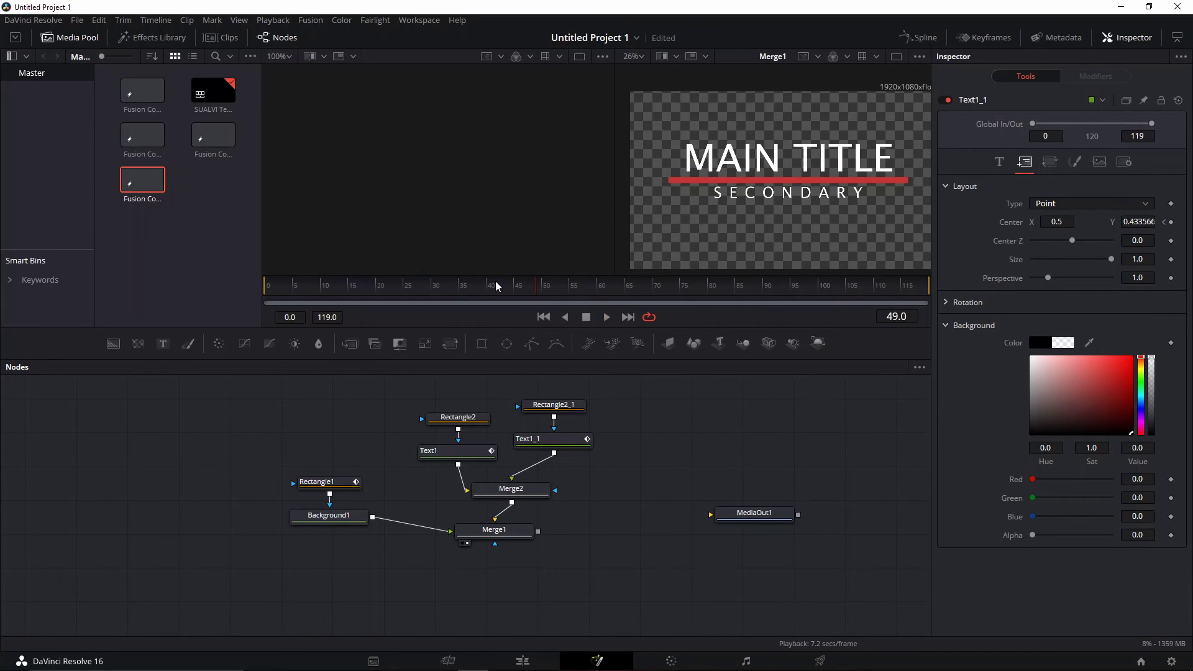
# Enable Motion Blur on the SECONDARY text with Quality 5 and Shutter Angle 80
pyautogui.click(447, 452)
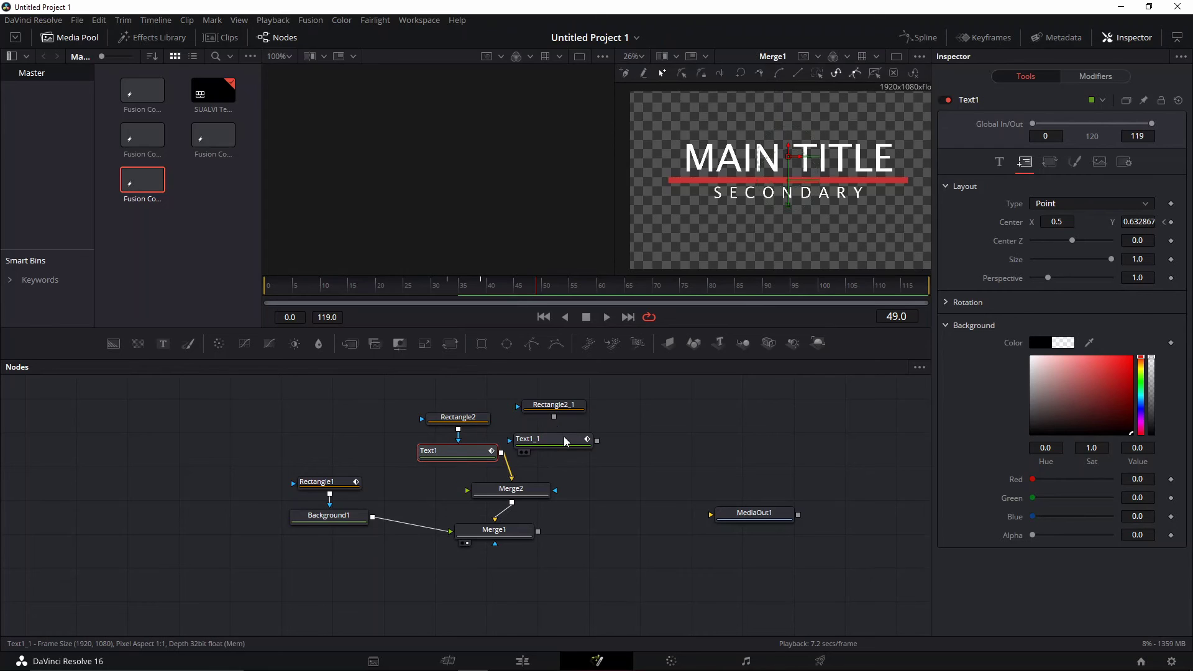
pyautogui.click(566, 442)
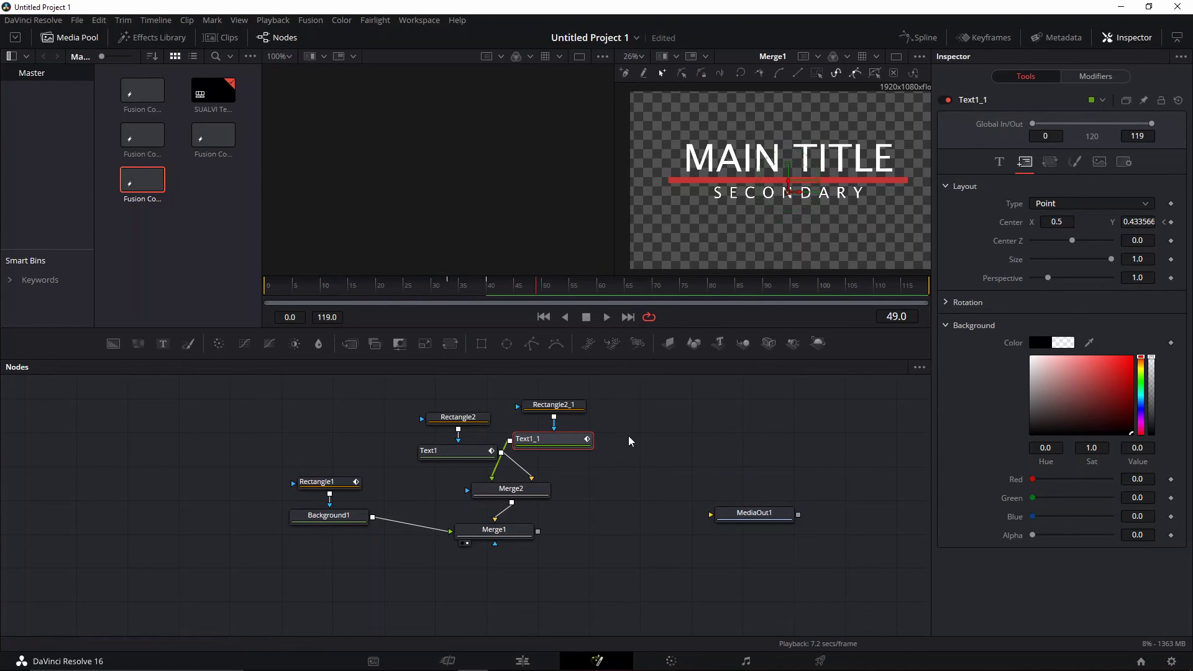
pyautogui.click(1125, 163)
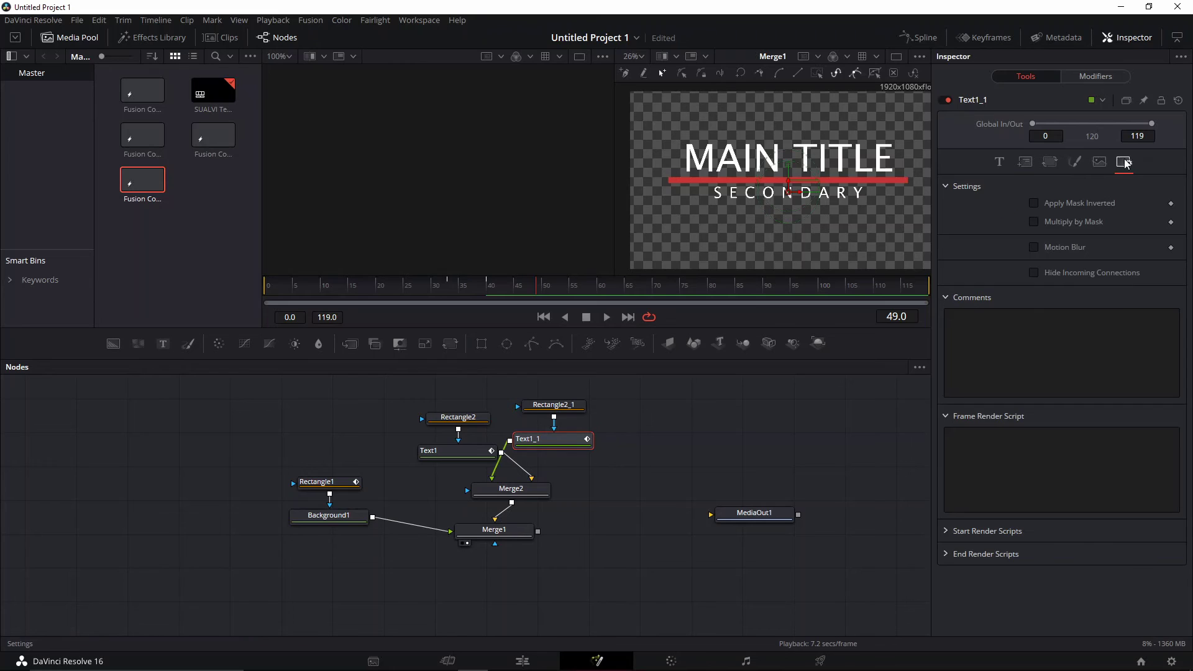
pyautogui.click(1035, 247)
pyautogui.click(1073, 266)
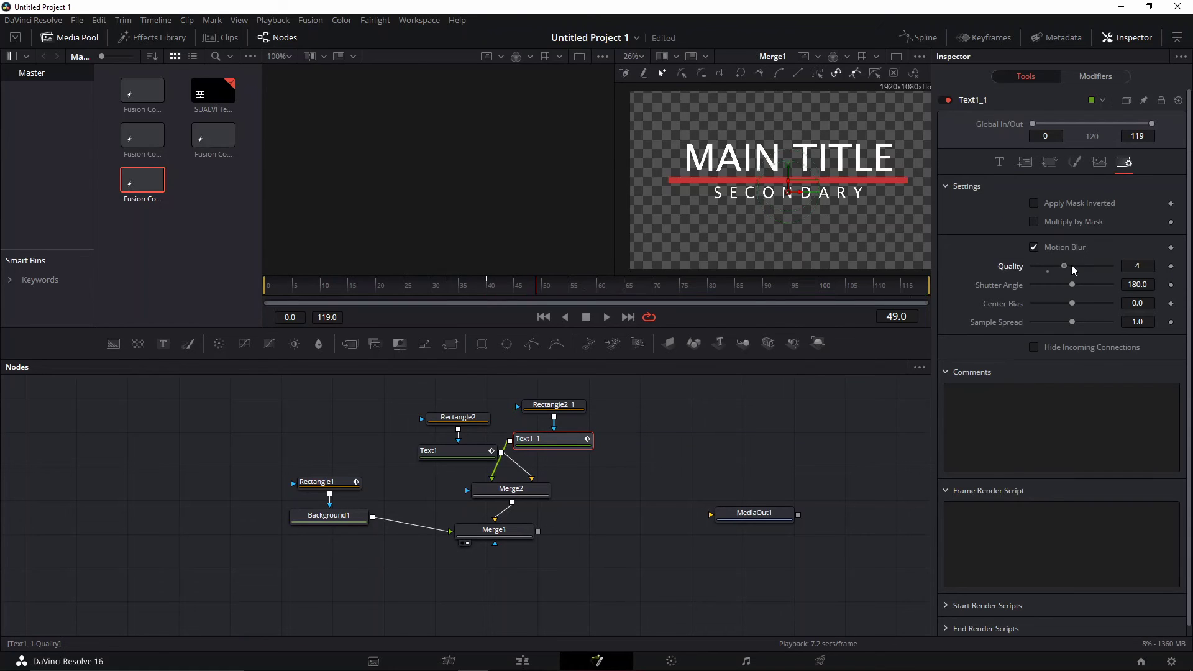
pyautogui.moveTo(1072, 265)
pyautogui.mouseDown()
pyautogui.moveTo(1090, 264)
pyautogui.moveTo(1072, 266)
pyautogui.mouseUp()
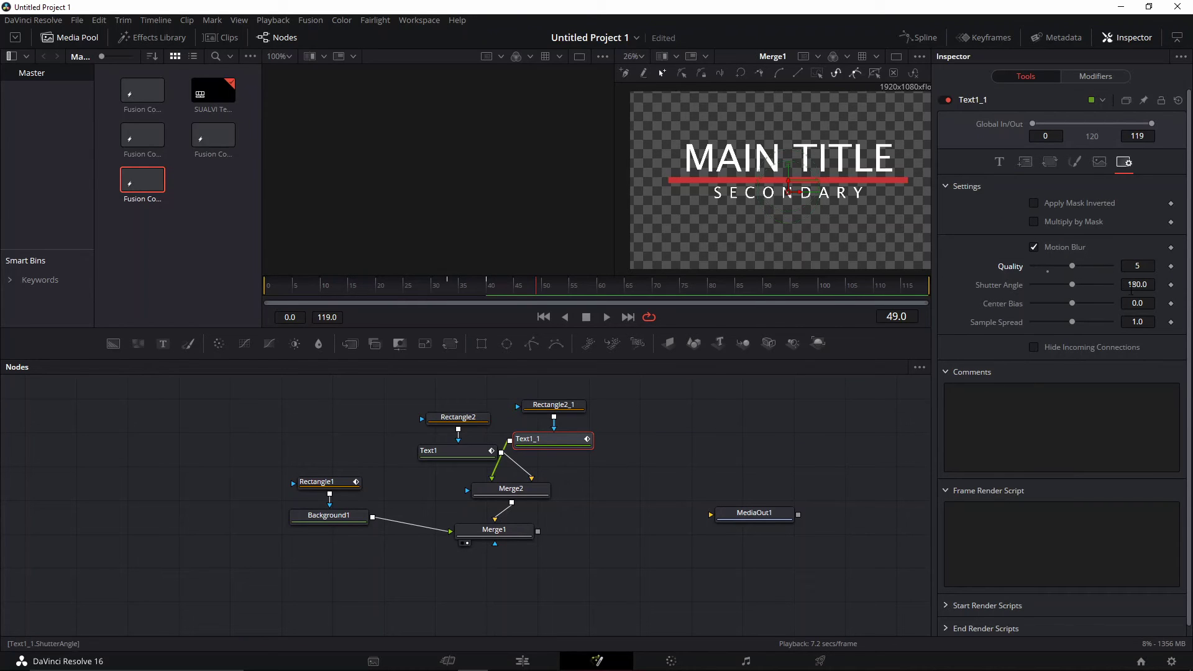
pyautogui.click(1138, 284)
pyautogui.write('80')
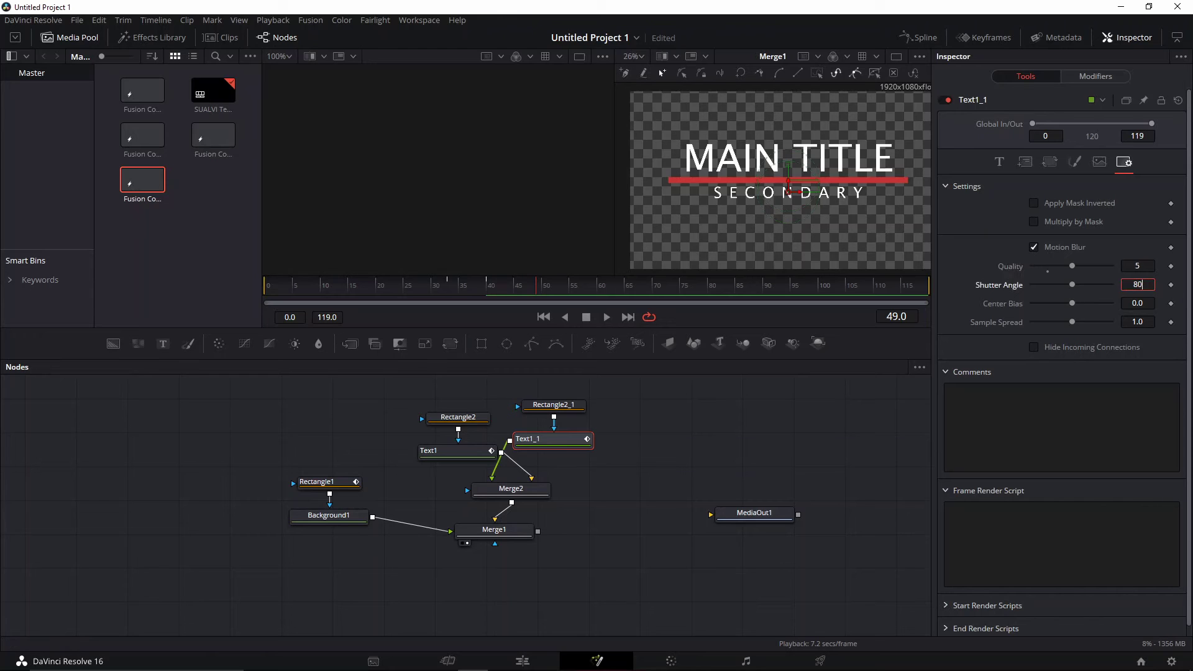
pyautogui.press('Tab')
# Enable Motion Blur on the MAIN TITLE text with Quality 5 and Shutter Angle 80
pyautogui.click(449, 455)
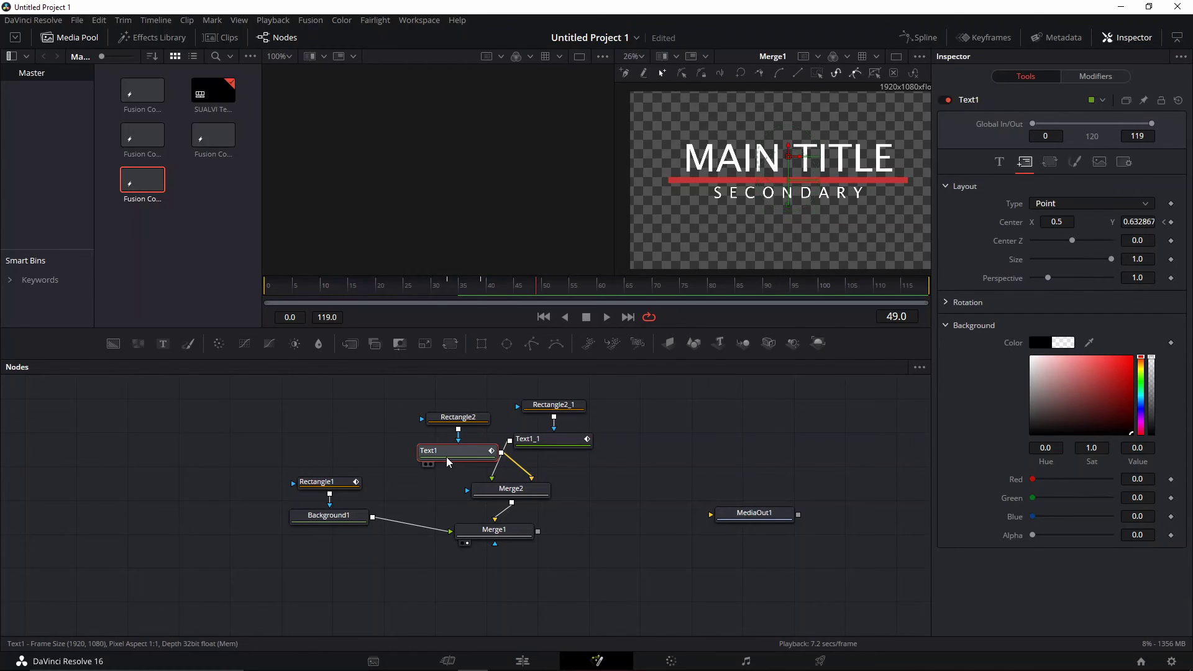
pyautogui.click(1124, 162)
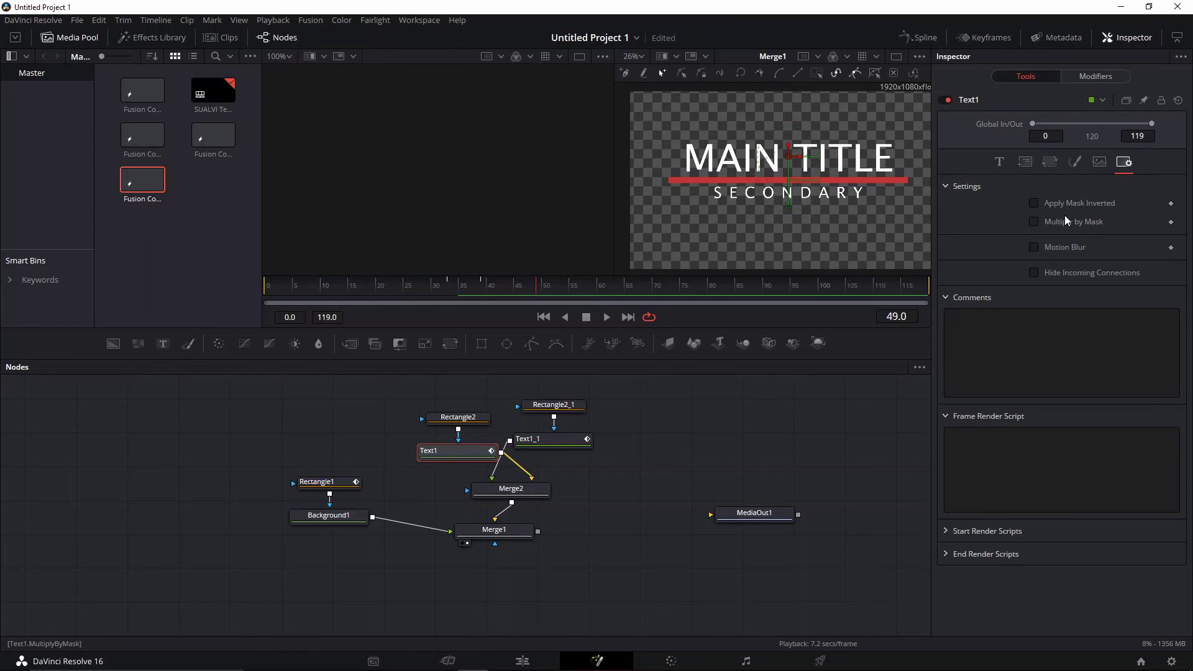
pyautogui.click(1064, 247)
pyautogui.click(1137, 266)
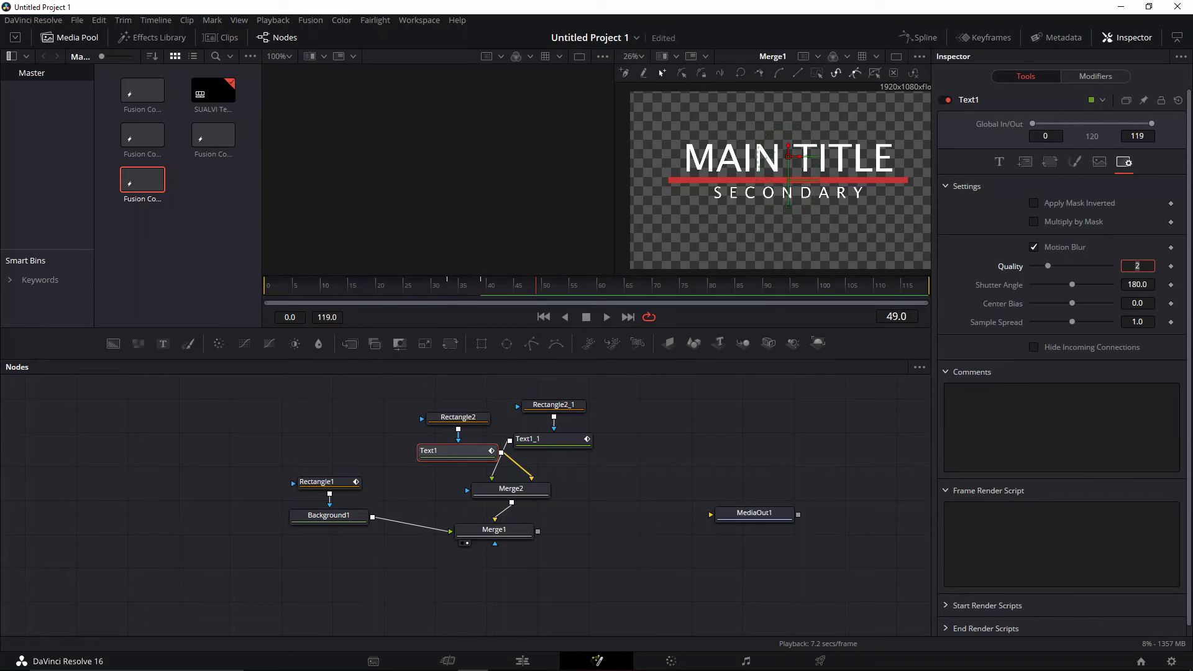
pyautogui.write('5')
pyautogui.press('Tab')
pyautogui.press('Return')
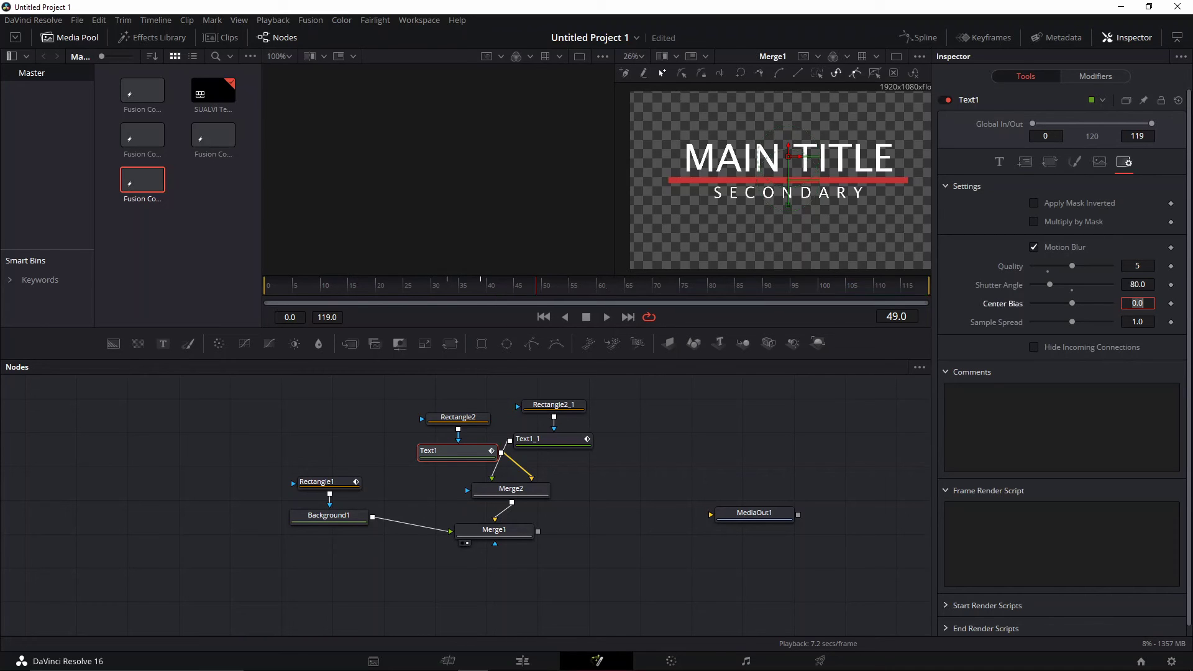
# Move the Rectangle2 and Text1 nodes up level with the Rectangle2_1 and Text1_1 nodes
pyautogui.moveTo(470, 479); pyautogui.dragTo(444, 415)
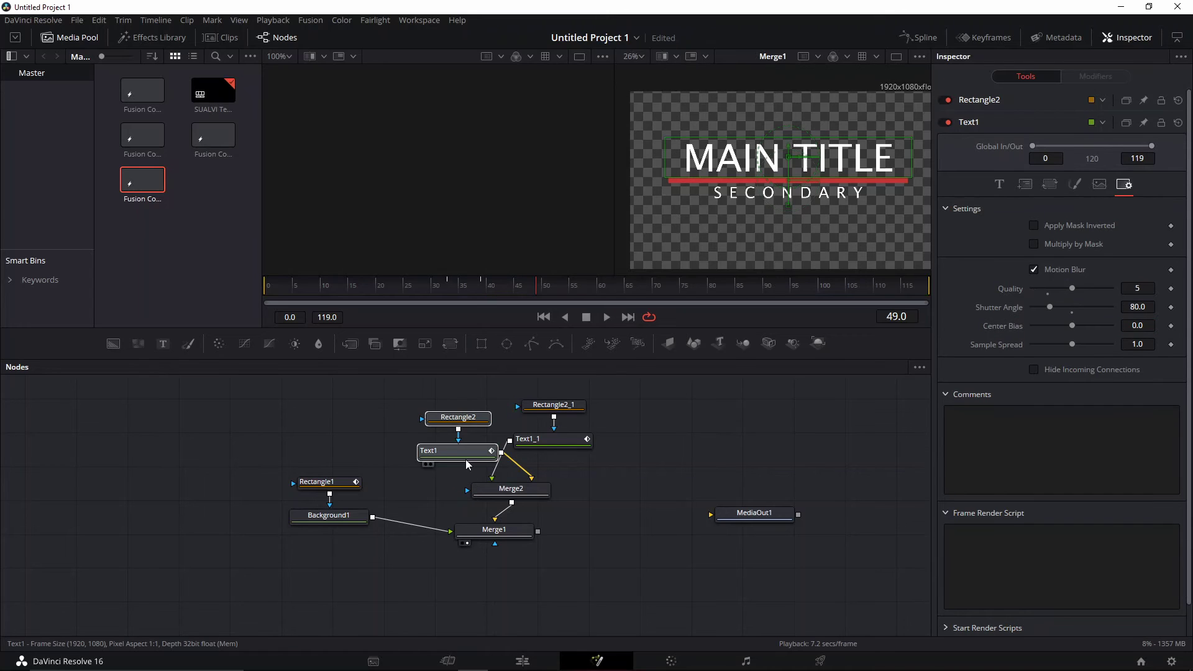
pyautogui.moveTo(469, 457); pyautogui.dragTo(466, 444)
pyautogui.click(632, 461)
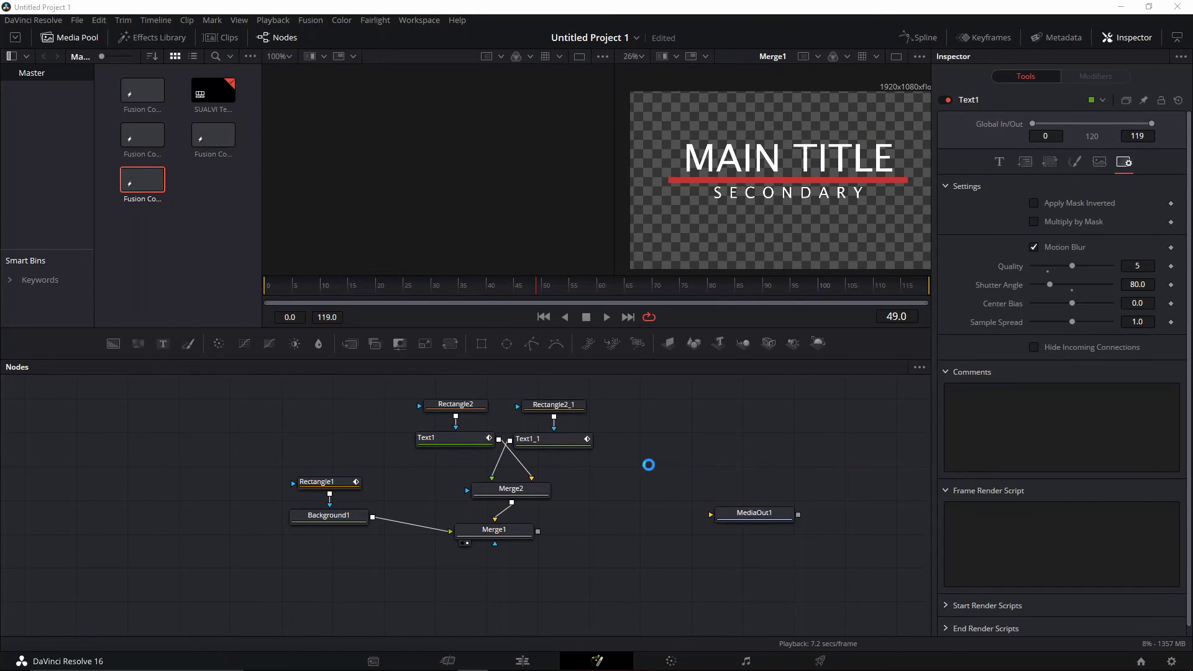
# Play back the title animation and examine the keyframe timing of the underline and the SECONDARY text
pyautogui.moveTo(429, 290); pyautogui.dragTo(339, 297)
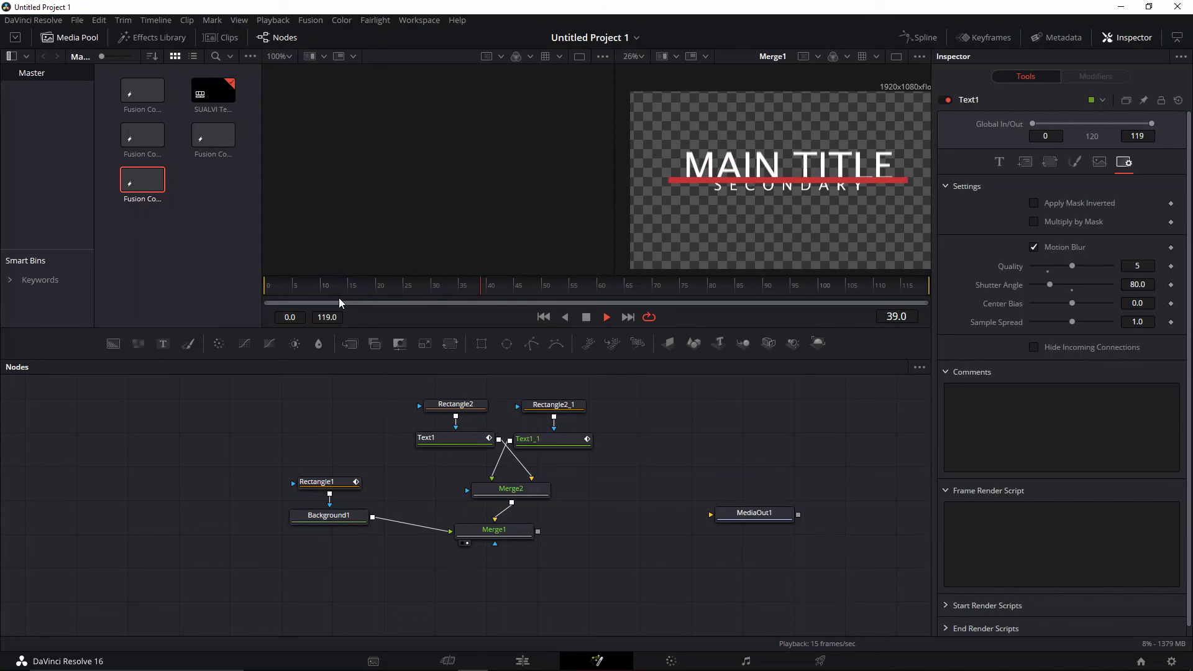
pyautogui.click(401, 295)
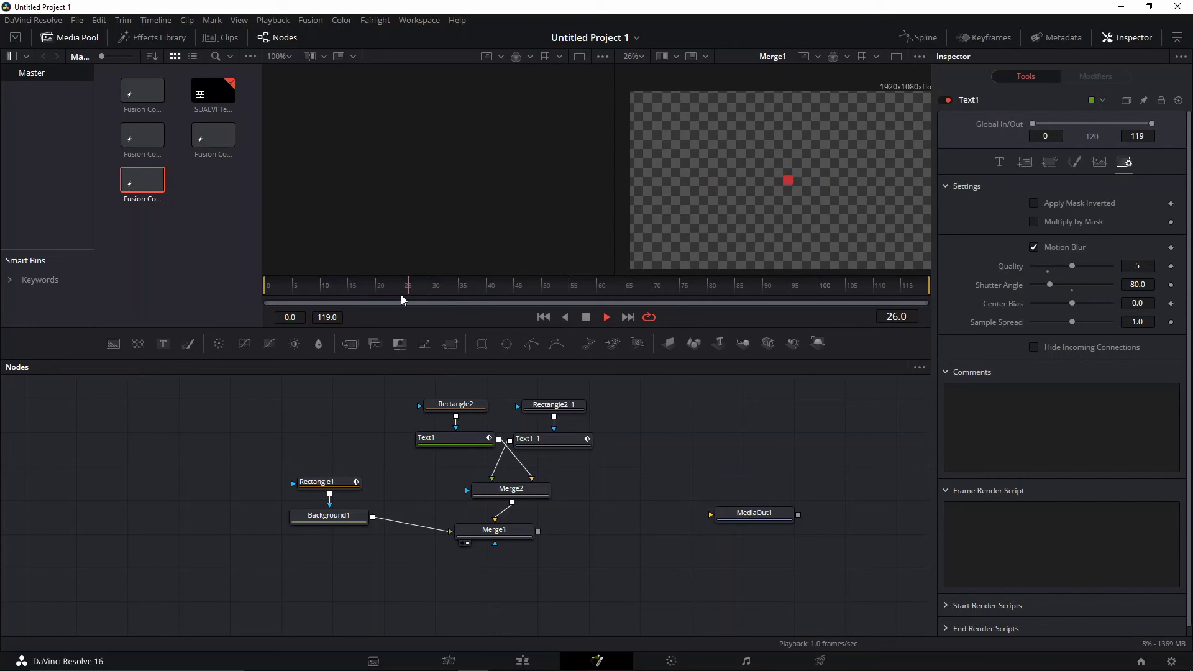
pyautogui.click(482, 294)
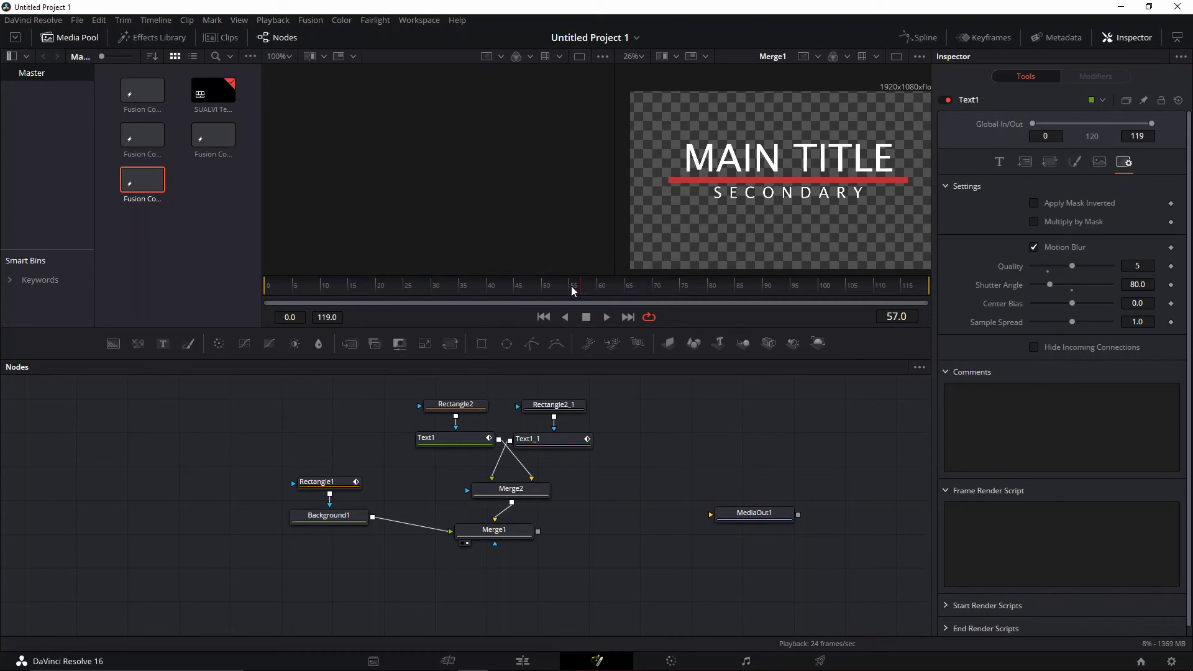
pyautogui.click(345, 482)
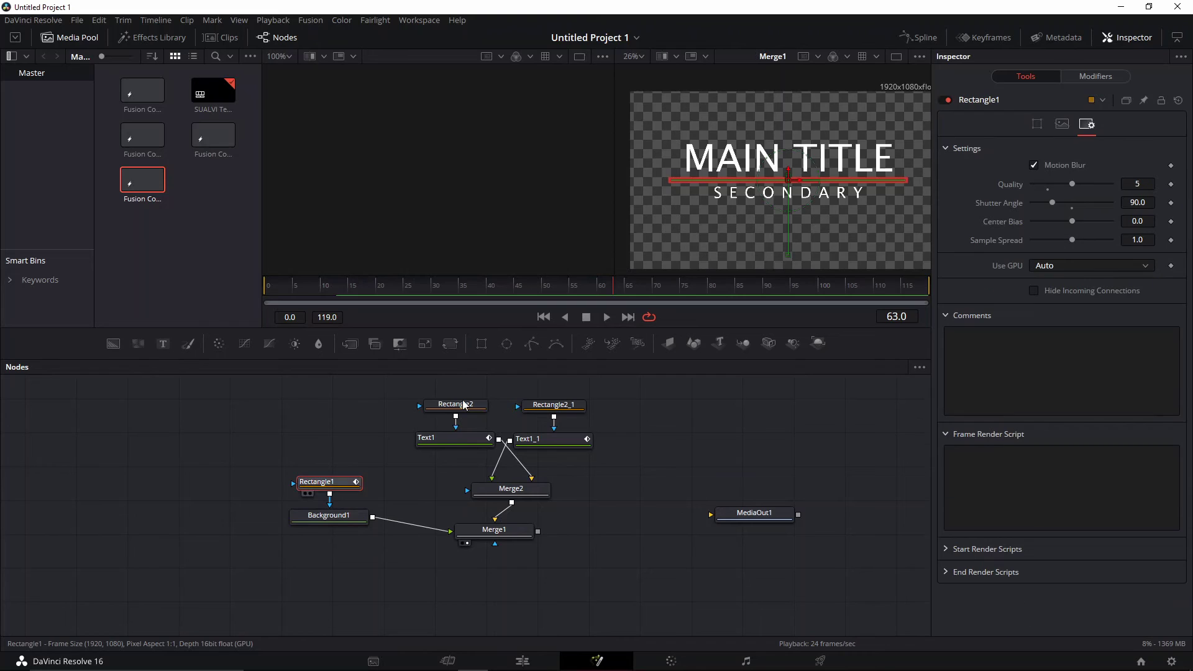
pyautogui.click(543, 438)
pyautogui.moveTo(519, 294); pyautogui.dragTo(493, 294)
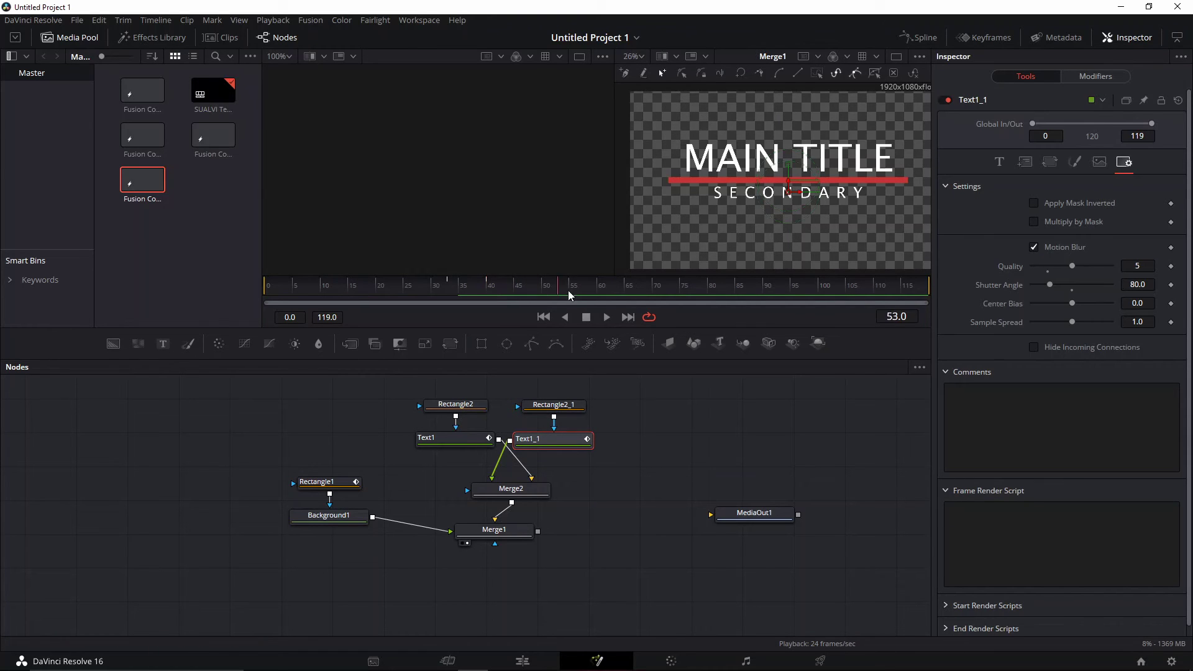
# Add a Center keyframe to the underline shape Rectangle1 at frame 64
pyautogui.moveTo(602, 298)
pyautogui.mouseDown()
pyautogui.moveTo(488, 299)
pyautogui.moveTo(602, 294)
pyautogui.mouseUp()
pyautogui.moveTo(601, 294); pyautogui.dragTo(613, 296)
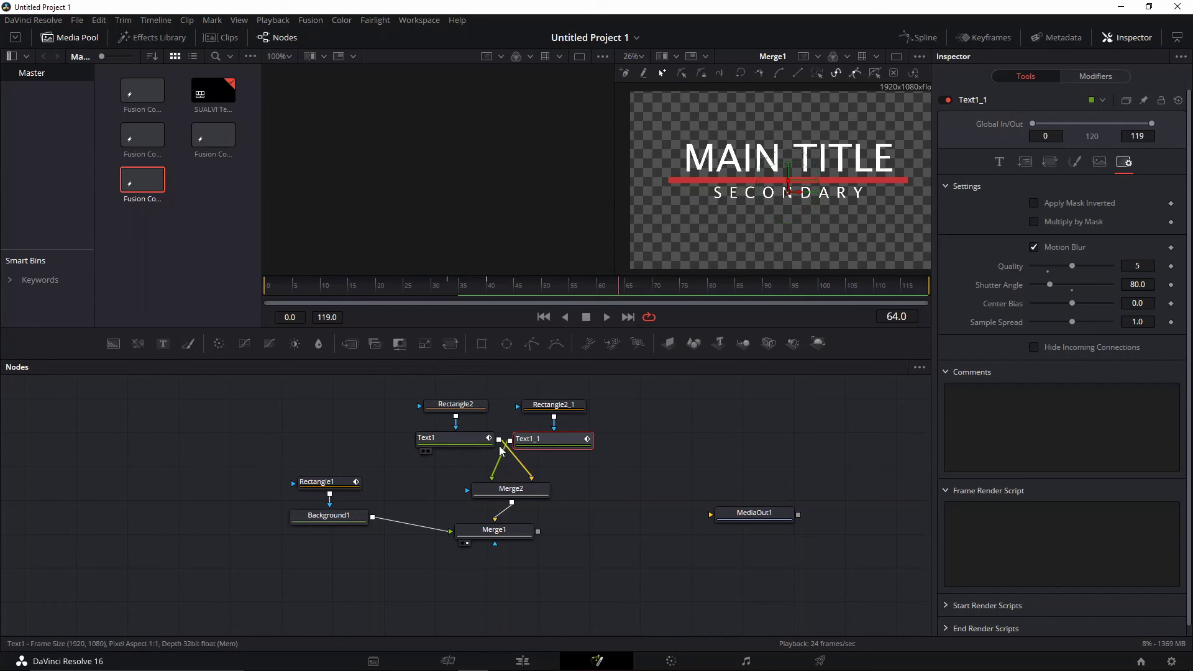
pyautogui.click(325, 483)
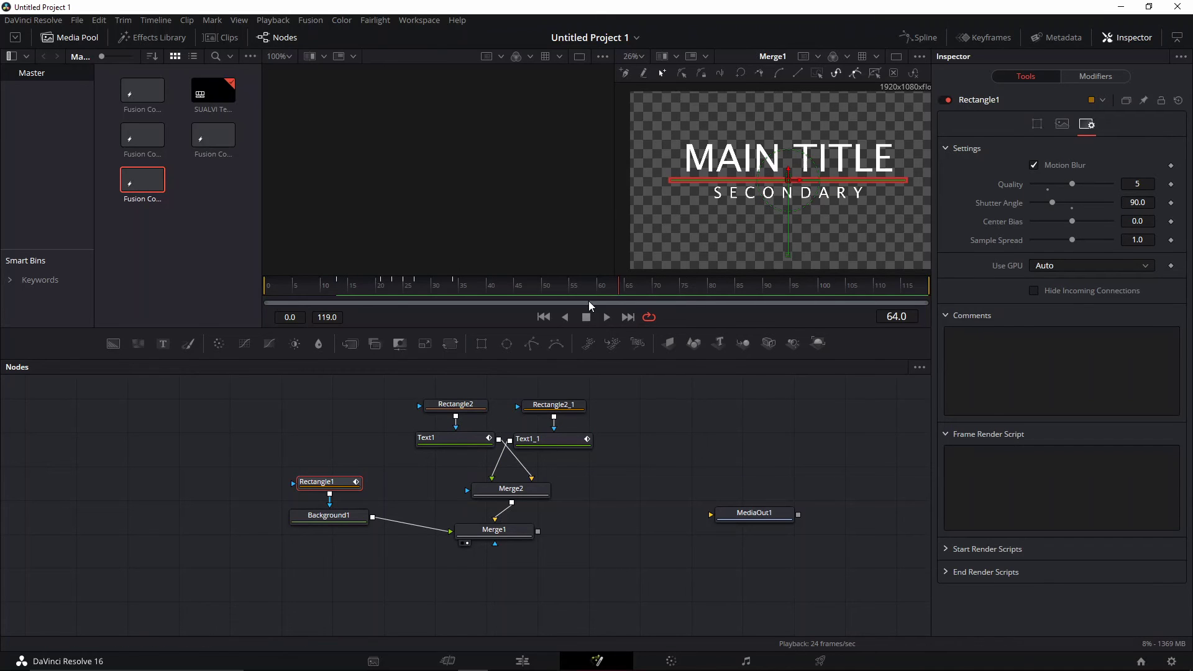
pyautogui.click(1043, 124)
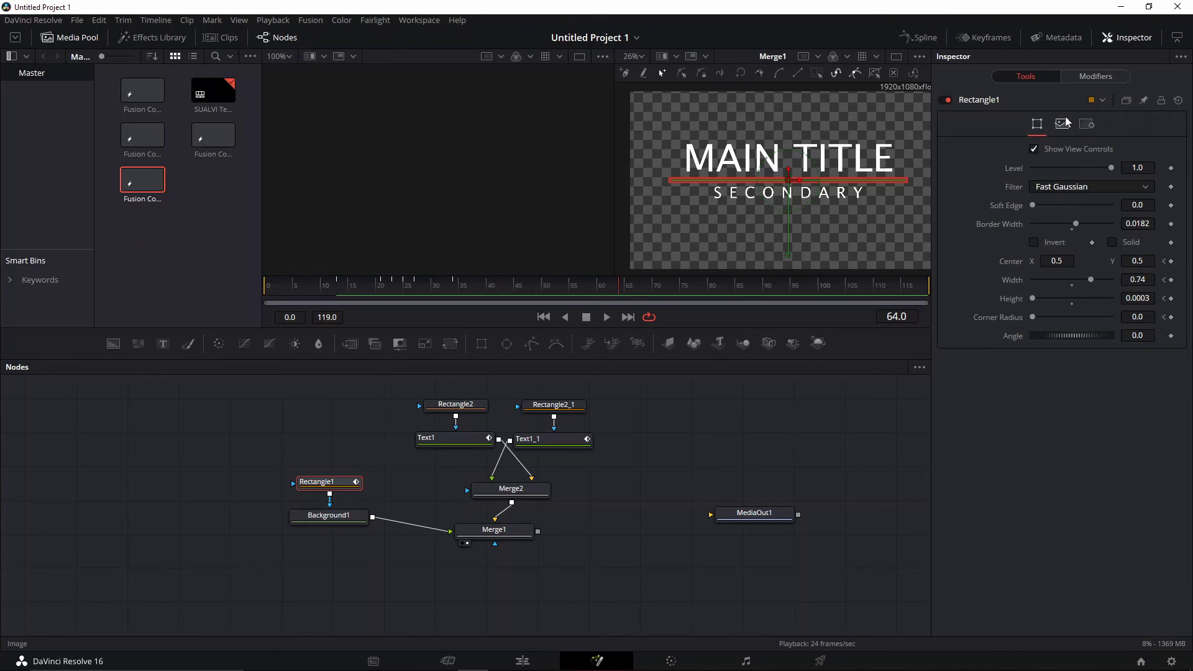
pyautogui.click(1173, 262)
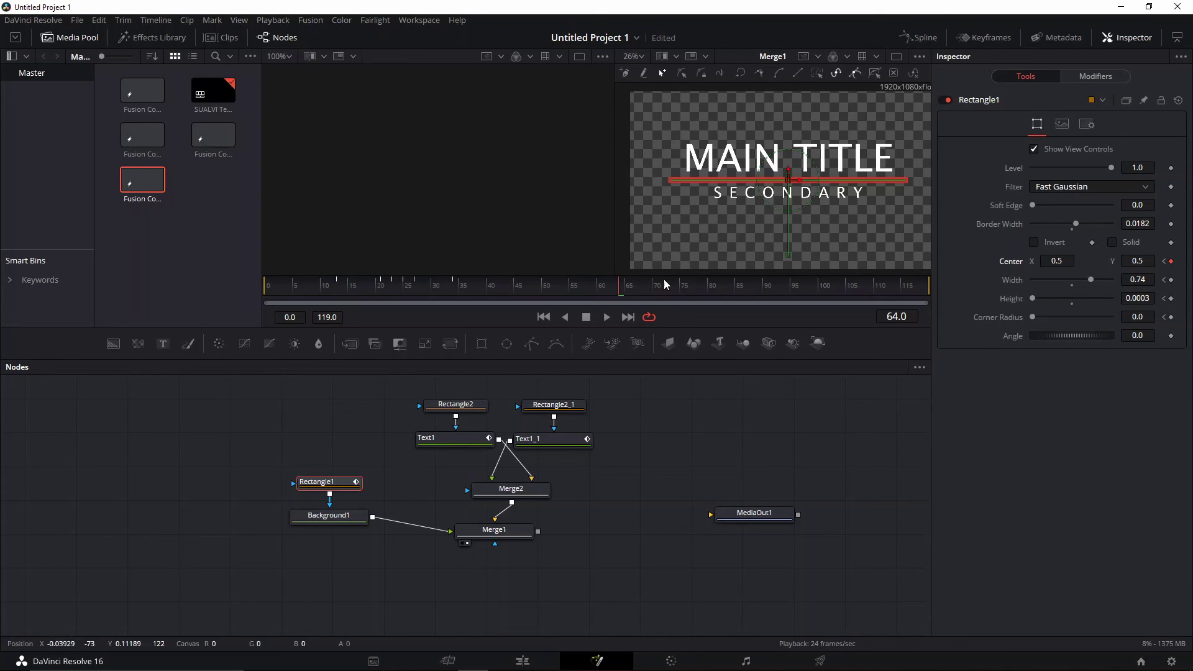
# Keyframe the Rectangle1 underline below SECONDARY at frame 69 (Center Y about 0.346) and above MAIN TITLE at frame 76 (Center Y about 0.745)
pyautogui.moveTo(630, 294); pyautogui.dragTo(643, 292)
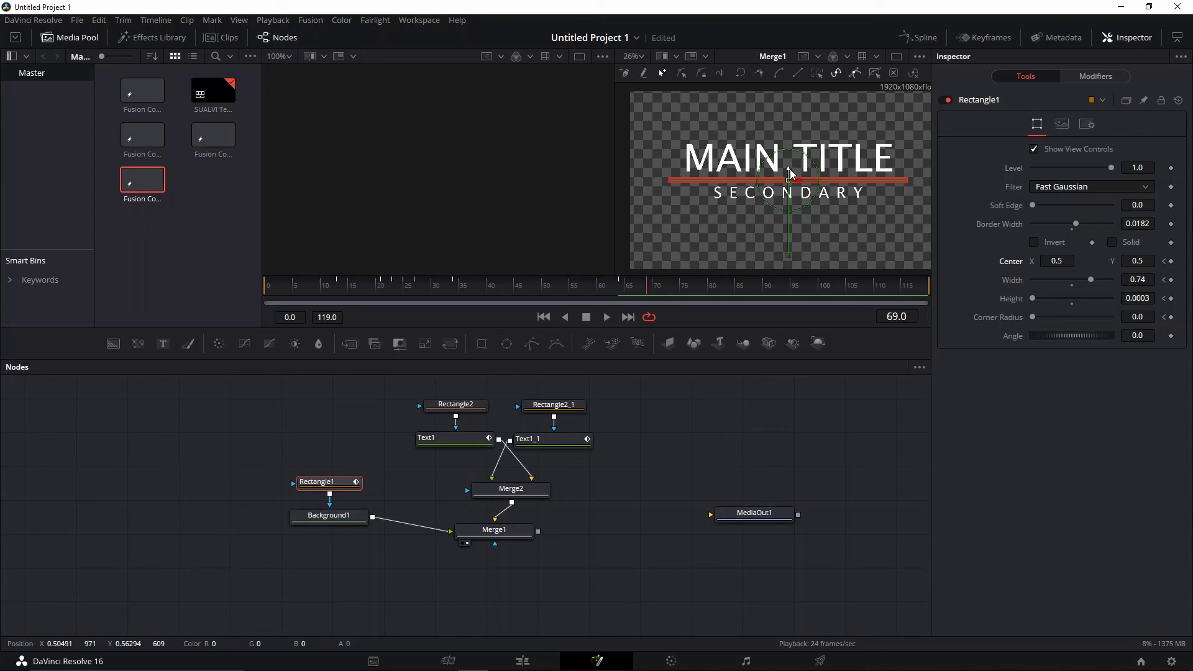
pyautogui.moveTo(789, 174); pyautogui.dragTo(789, 201)
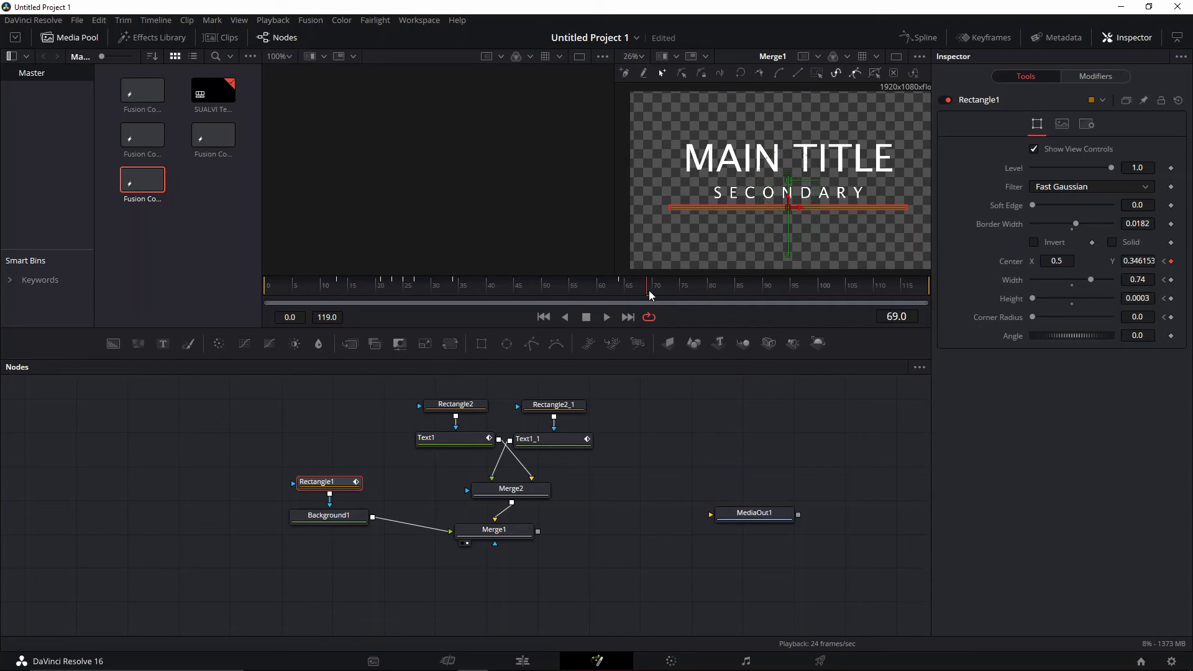
pyautogui.moveTo(651, 294); pyautogui.dragTo(681, 291)
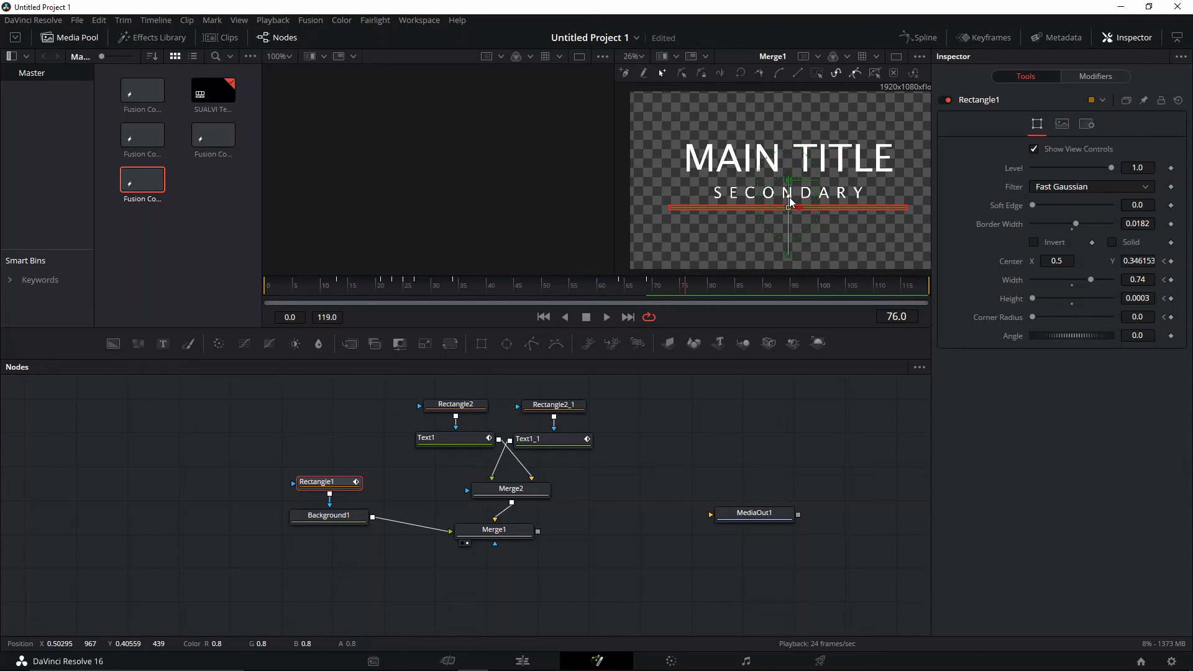
pyautogui.moveTo(789, 196); pyautogui.dragTo(793, 156)
pyautogui.moveTo(795, 129); pyautogui.dragTo(796, 126)
pyautogui.moveTo(686, 287); pyautogui.dragTo(624, 286)
pyautogui.press('space')
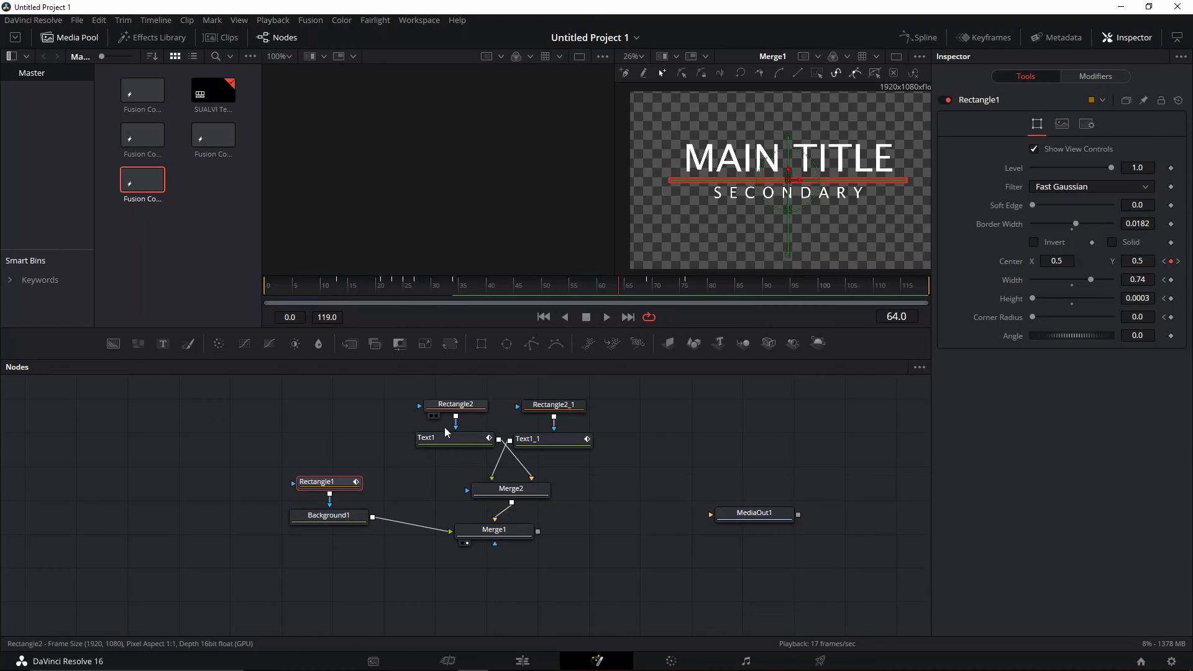
# Keyframe the Rectangle2_1 mask's Center at frame 64 and lower it to Center Y about 0.241 at frame 69 to hide SECONDARY
pyautogui.click(461, 406)
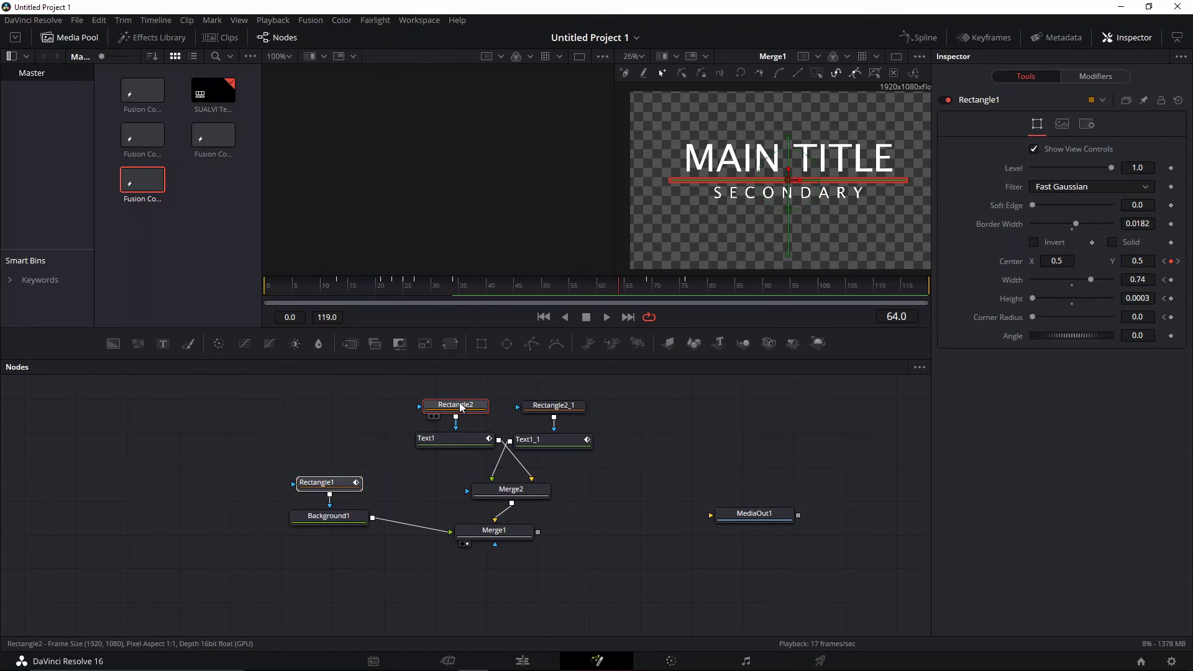
pyautogui.moveTo(645, 287); pyautogui.dragTo(626, 291)
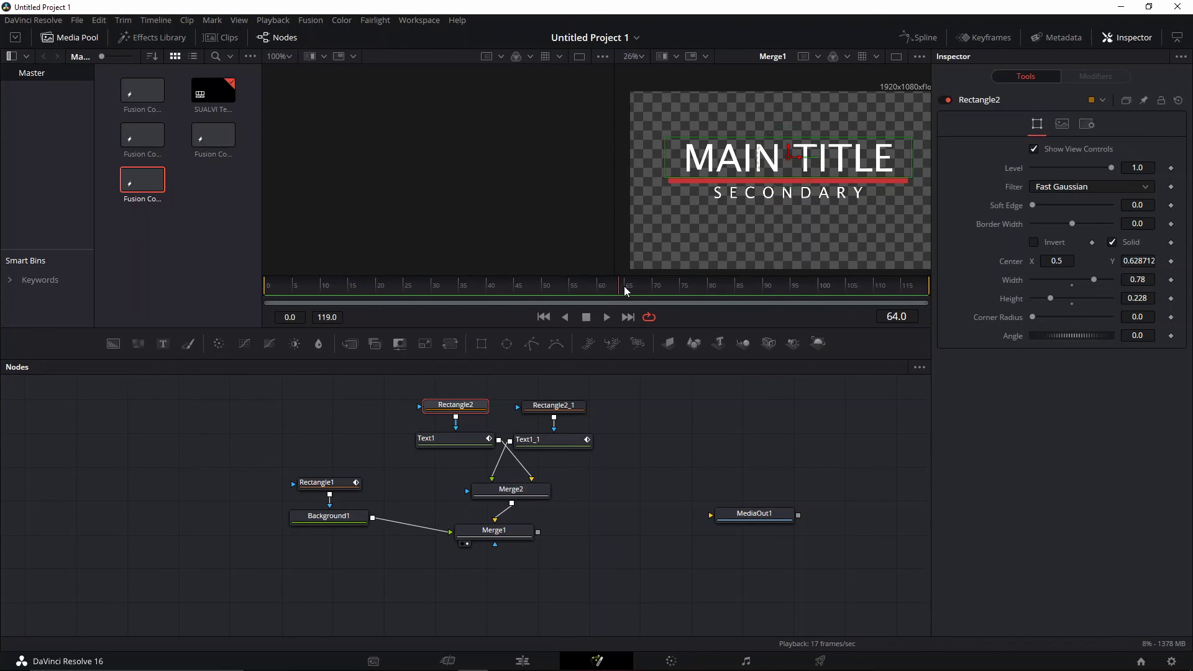
pyautogui.click(563, 406)
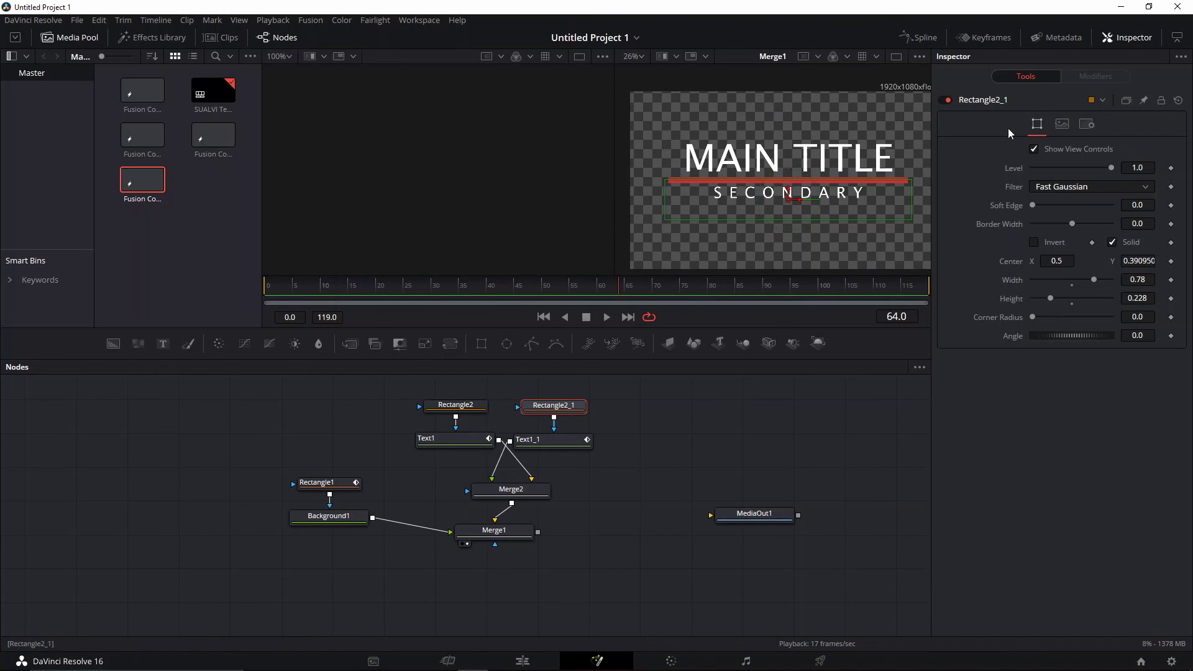
pyautogui.click(1171, 262)
pyautogui.moveTo(629, 292); pyautogui.dragTo(648, 292)
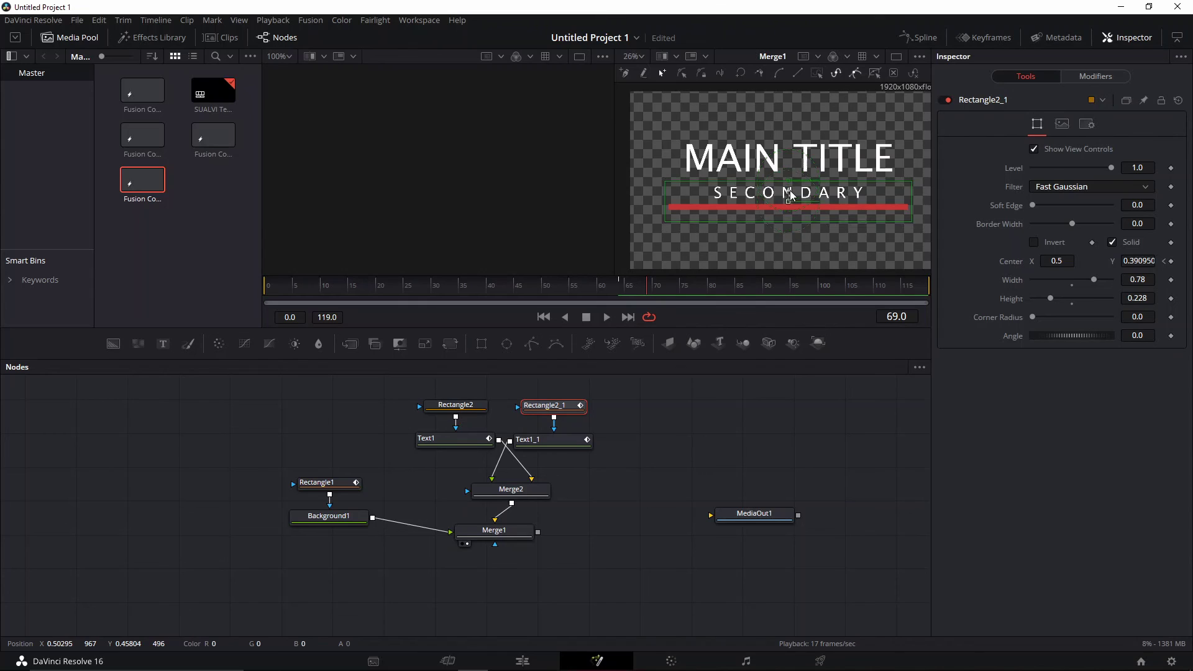
pyautogui.moveTo(790, 196); pyautogui.dragTo(791, 222)
pyautogui.click(644, 292)
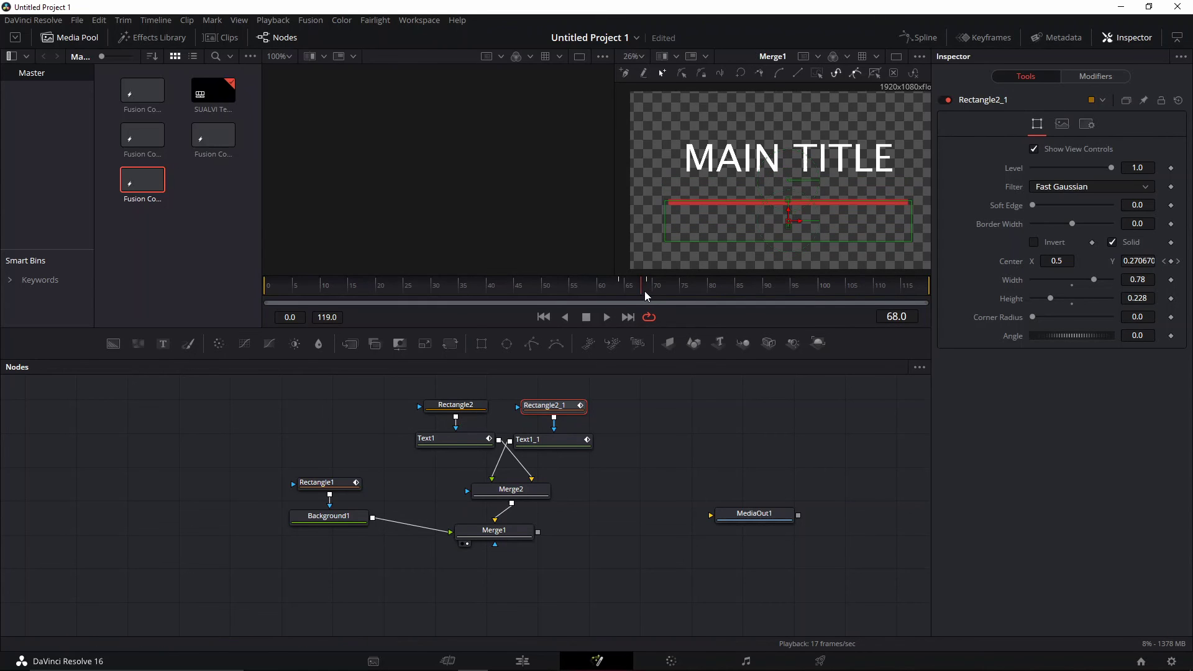
pyautogui.moveTo(644, 291)
pyautogui.mouseDown()
pyautogui.moveTo(625, 290)
pyautogui.moveTo(652, 293)
pyautogui.mouseUp()
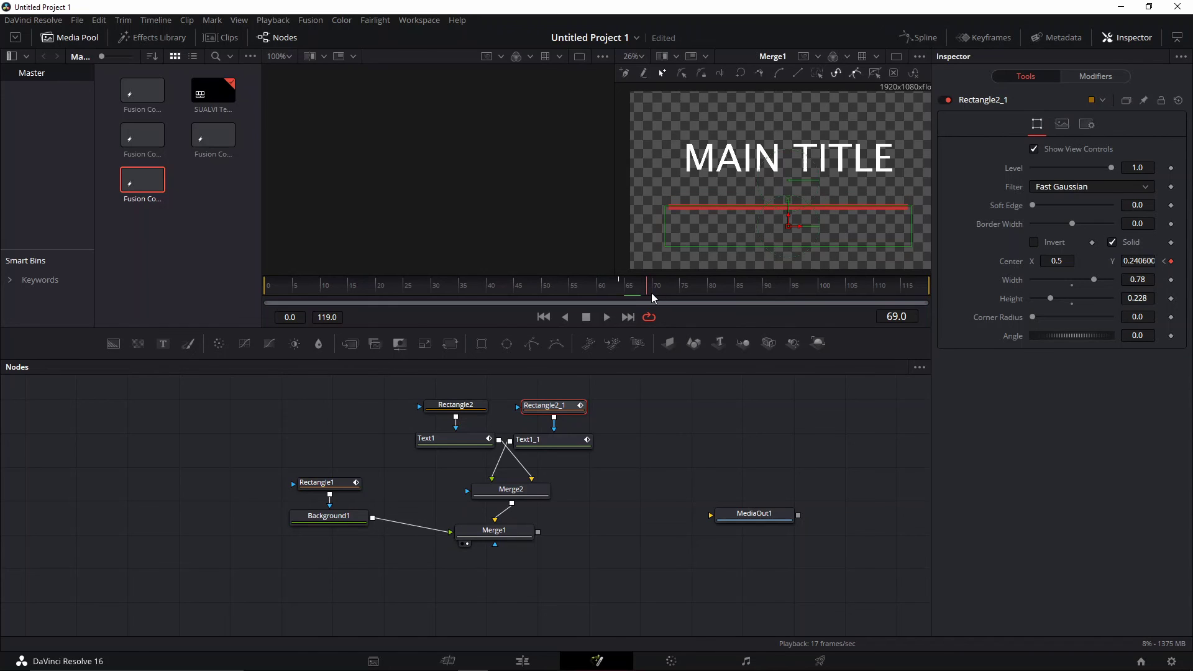
# Keyframe the Rectangle2 mask's Center at frame 72 and raise it to Center Y about 0.859 at frame 76 to hide MAIN TITLE
pyautogui.click(454, 404)
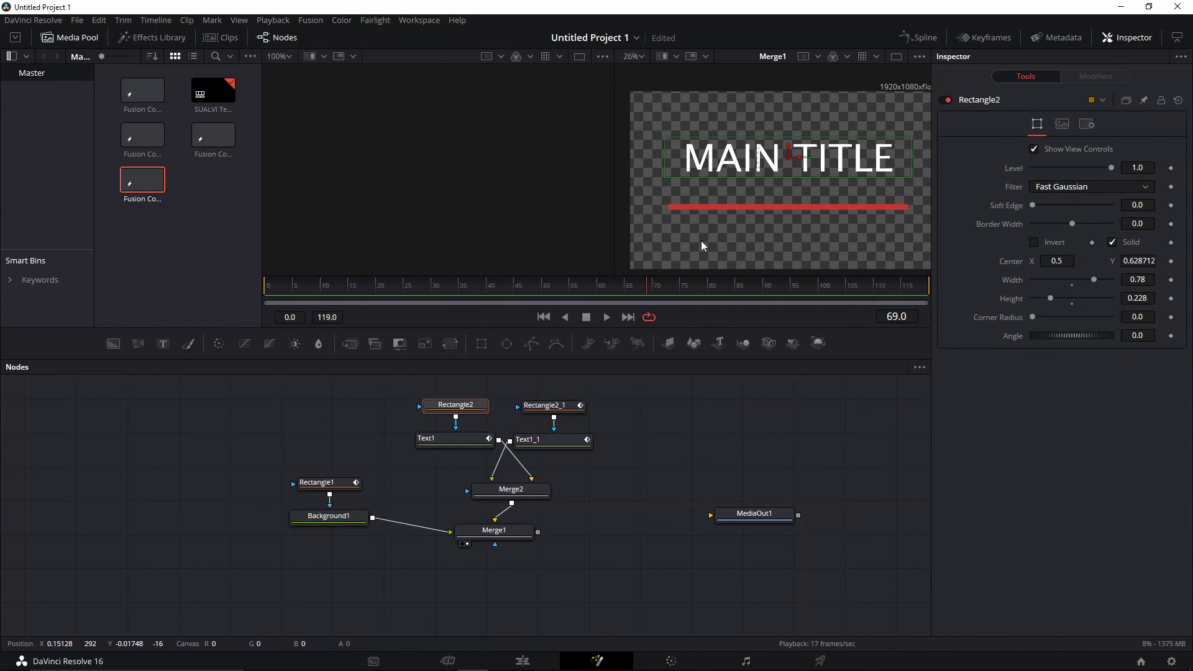
pyautogui.moveTo(652, 288); pyautogui.dragTo(663, 287)
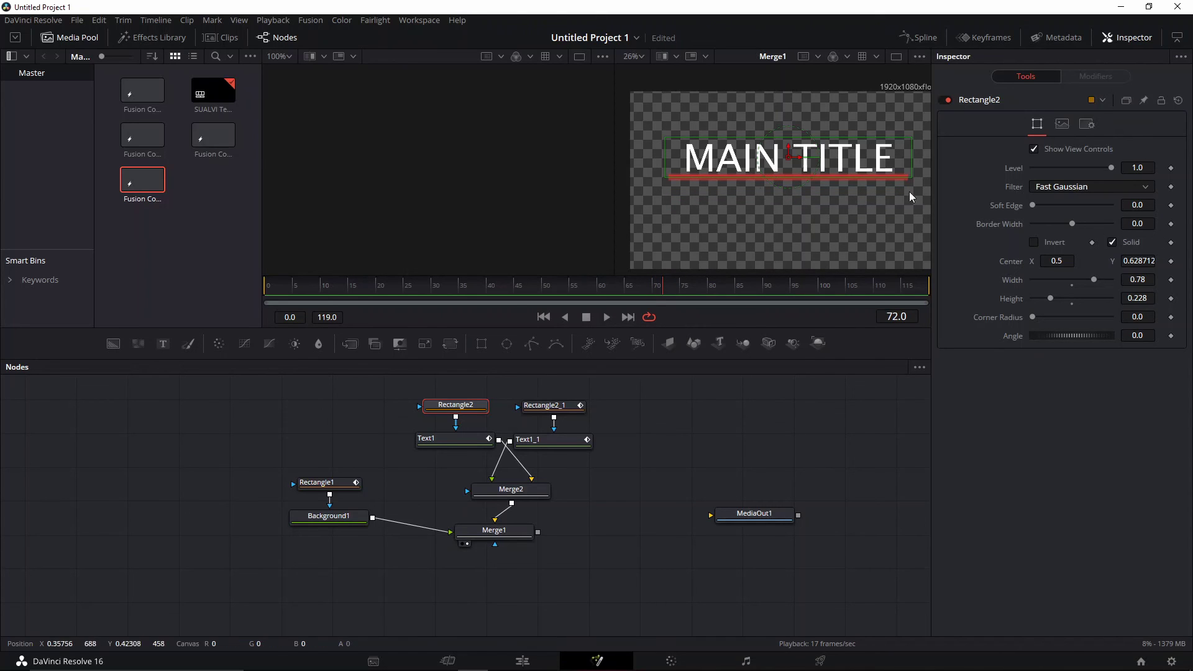
pyautogui.click(1172, 262)
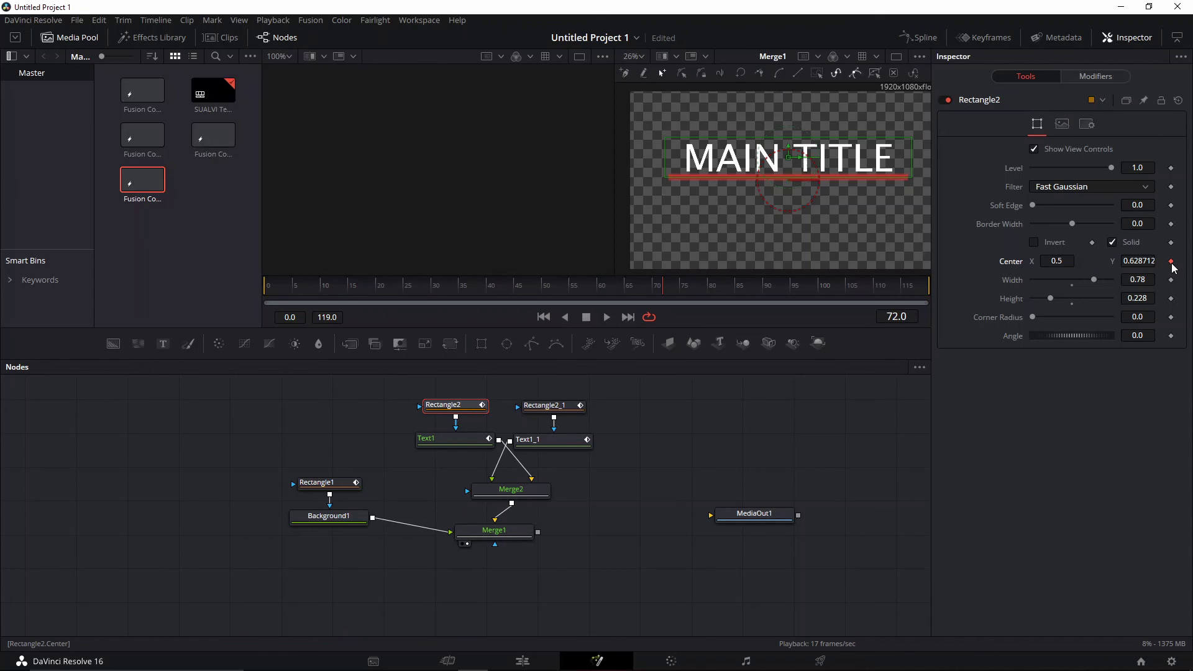
pyautogui.press('Right')
pyautogui.press('Right')
pyautogui.press('Right')
pyautogui.press('Right')
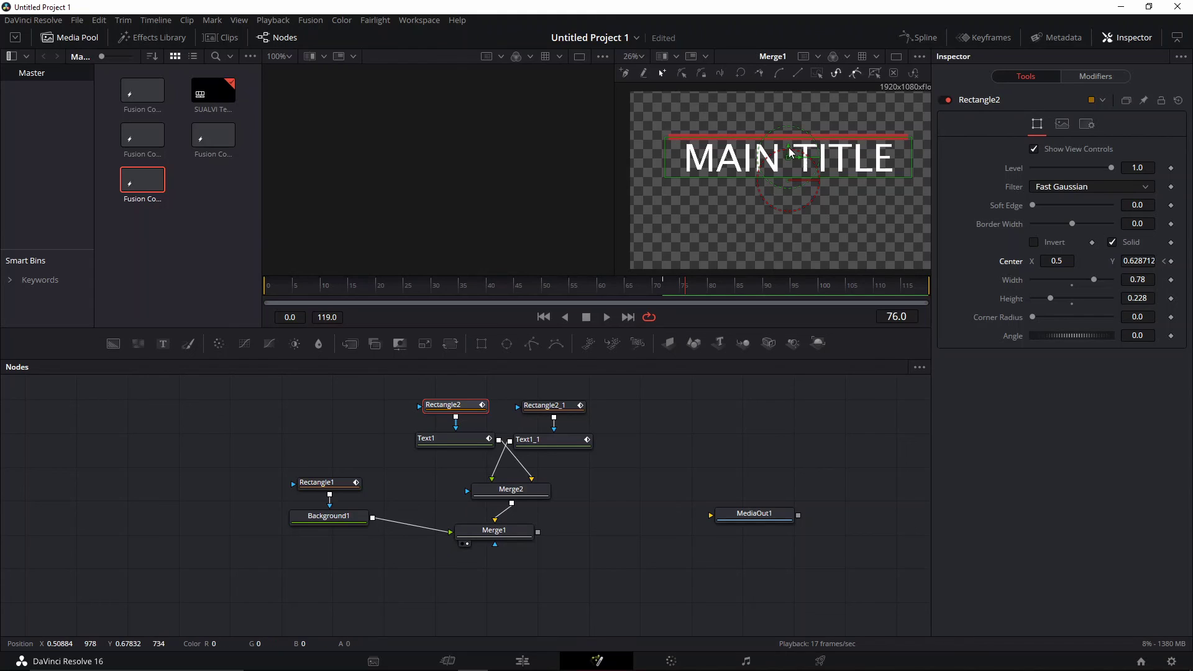
pyautogui.moveTo(789, 147); pyautogui.dragTo(788, 106)
# Check frame by frame and in playback how the underline wipes away MAIN TITLE between frames 72 and 77
pyautogui.press('Left')
pyautogui.press('Left')
pyautogui.press('Left')
pyautogui.press('Left')
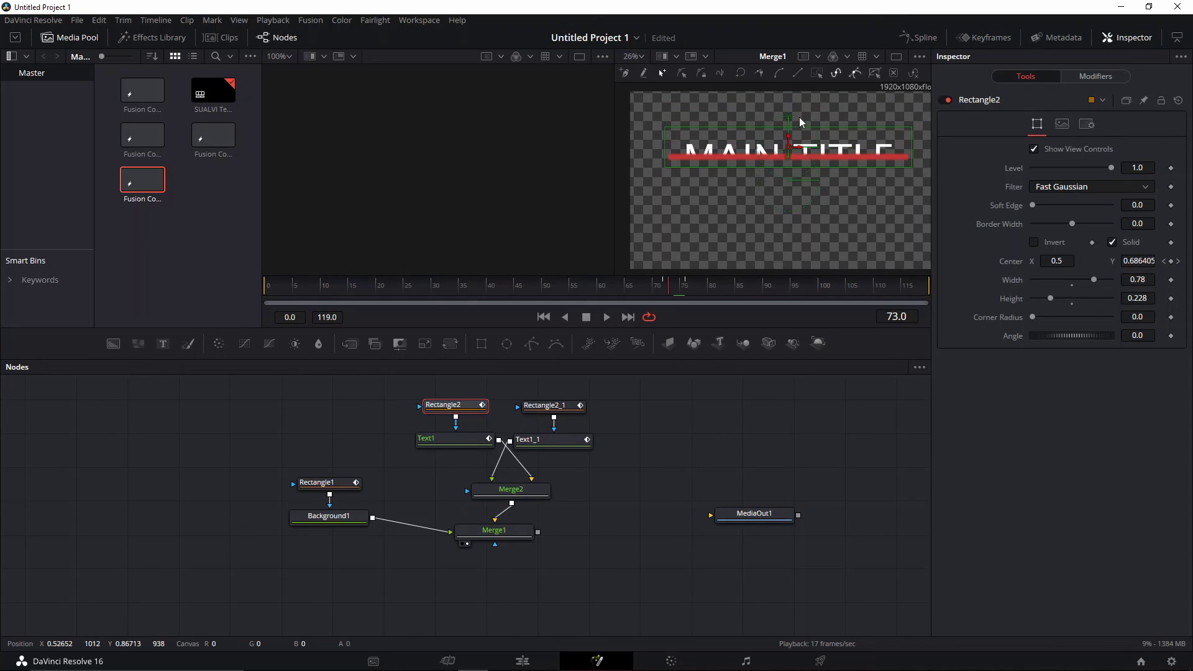
pyautogui.press('Right')
pyautogui.press('Right')
pyautogui.press('Right')
pyautogui.press('Right')
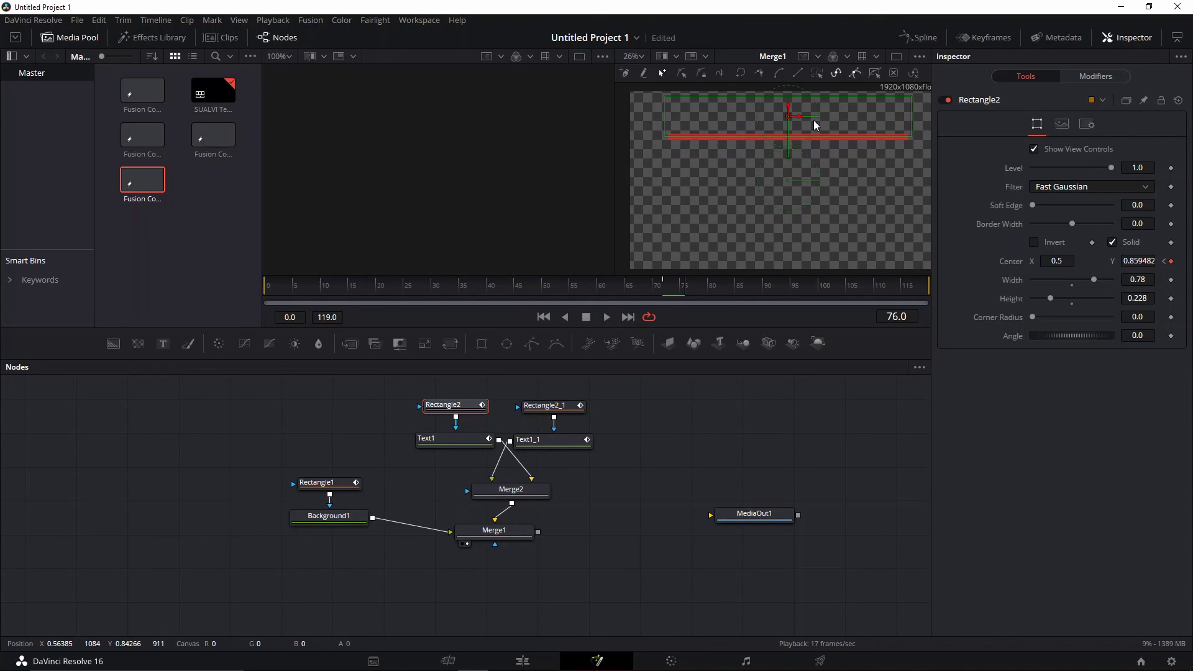
pyautogui.press('Left')
pyautogui.press('Left')
pyautogui.press('Left')
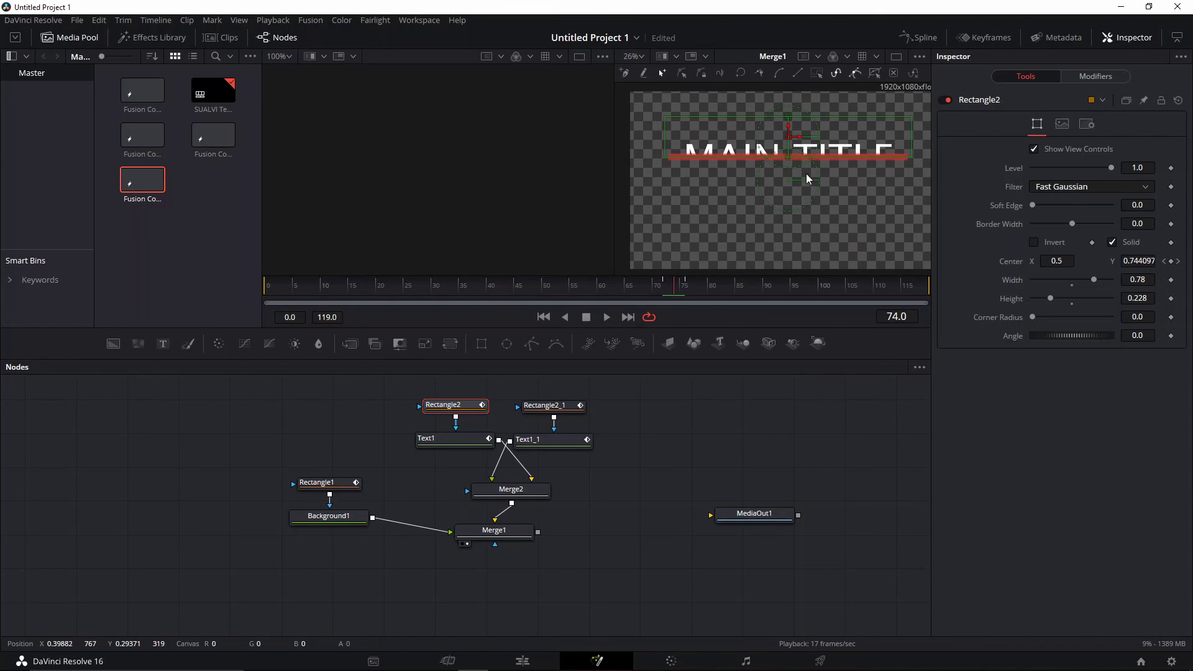
pyautogui.press('Right')
pyautogui.press('Right')
pyautogui.press('Right')
pyautogui.press('Right')
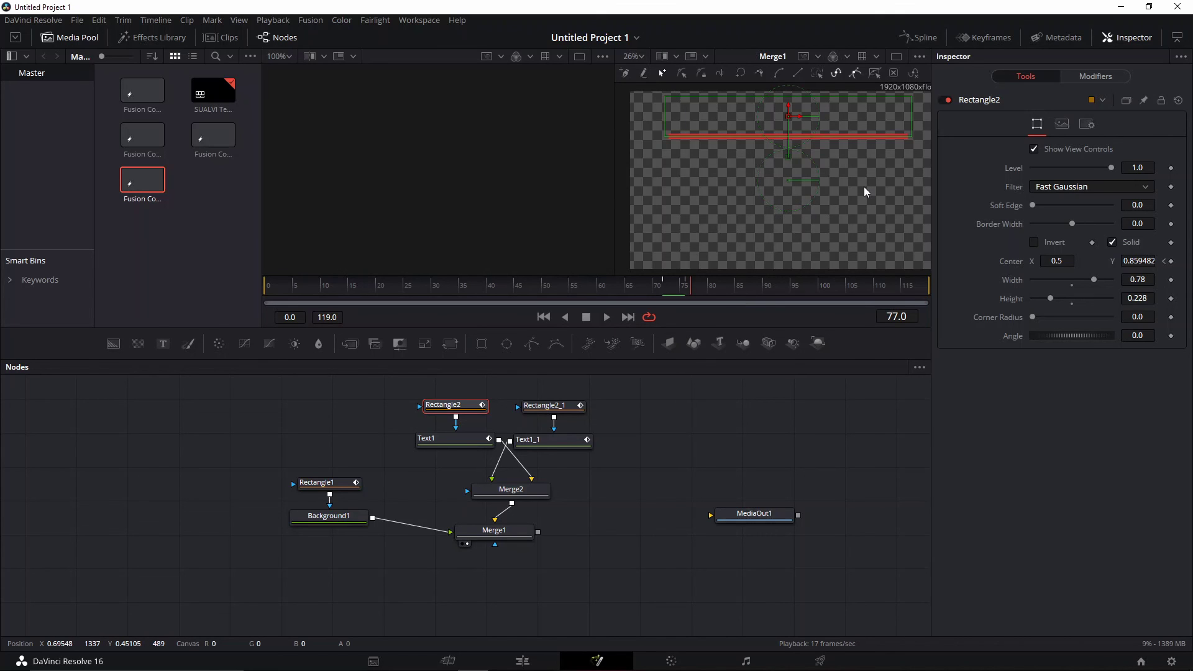
pyautogui.click(511, 289)
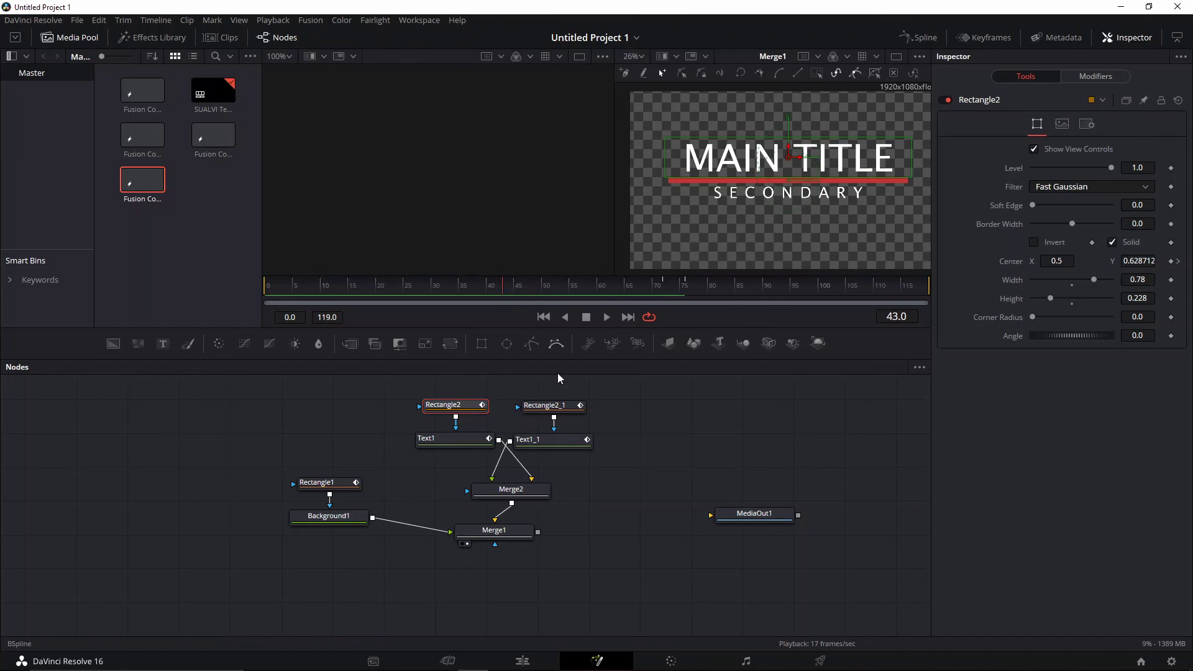
pyautogui.press('space')
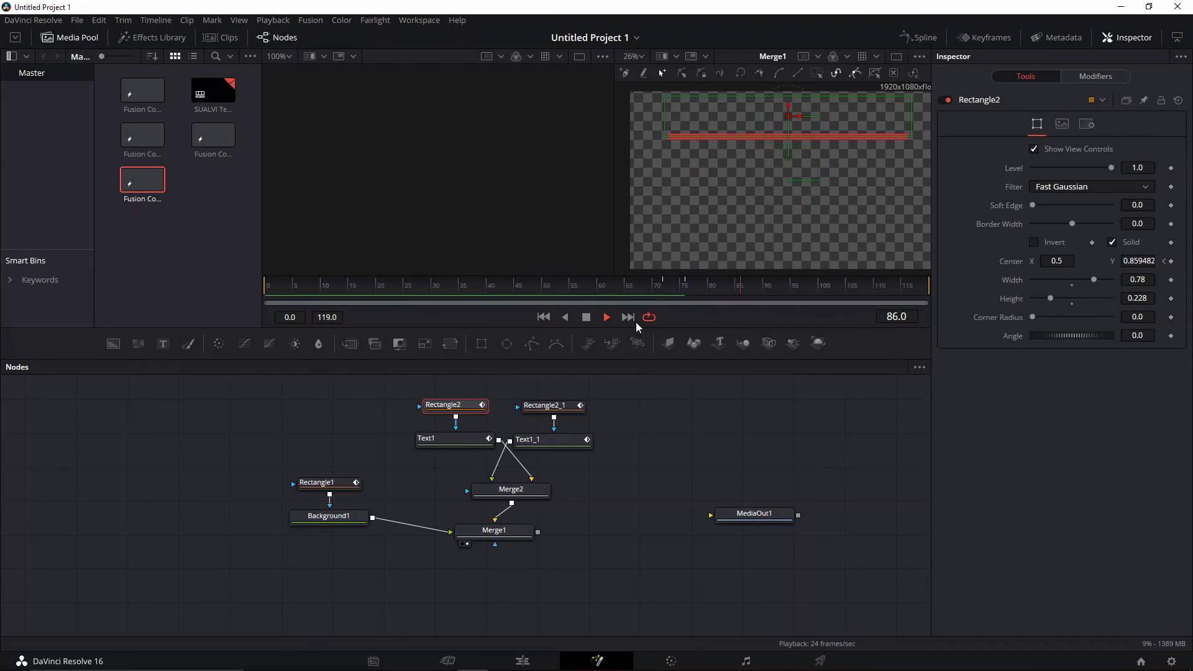
pyautogui.click(697, 278)
pyautogui.click(691, 290)
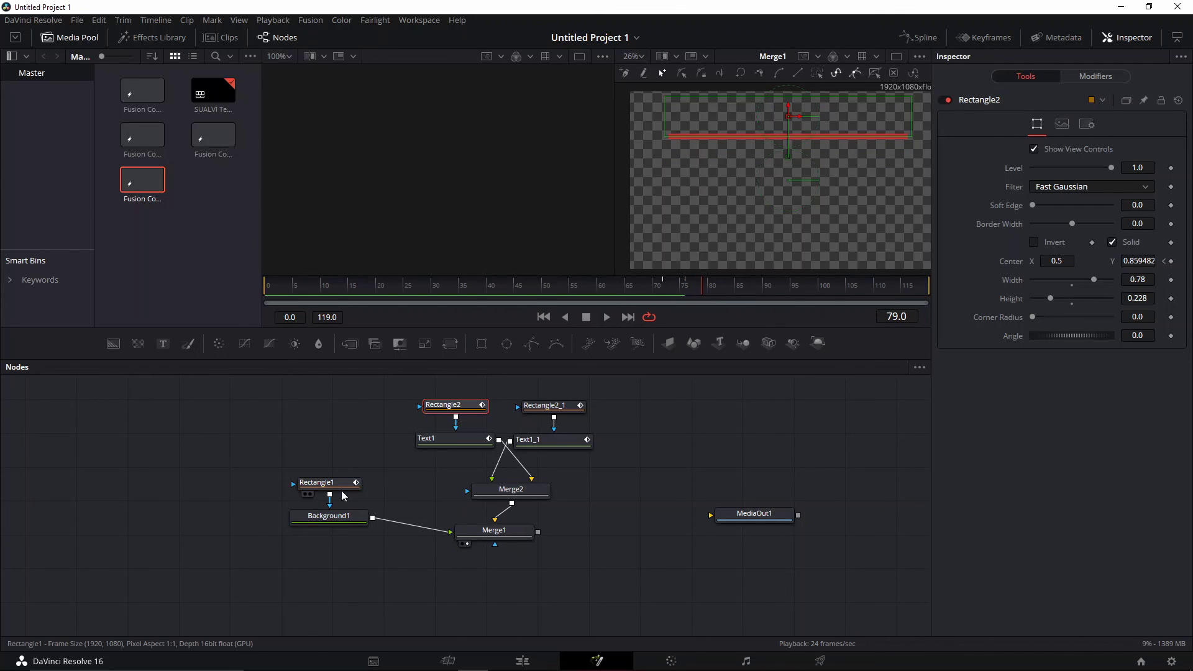
# Add Center, Width, Height and Corner Radius keyframes to Rectangle1 at frame 80
pyautogui.click(327, 483)
pyautogui.click(691, 288)
pyautogui.click(709, 284)
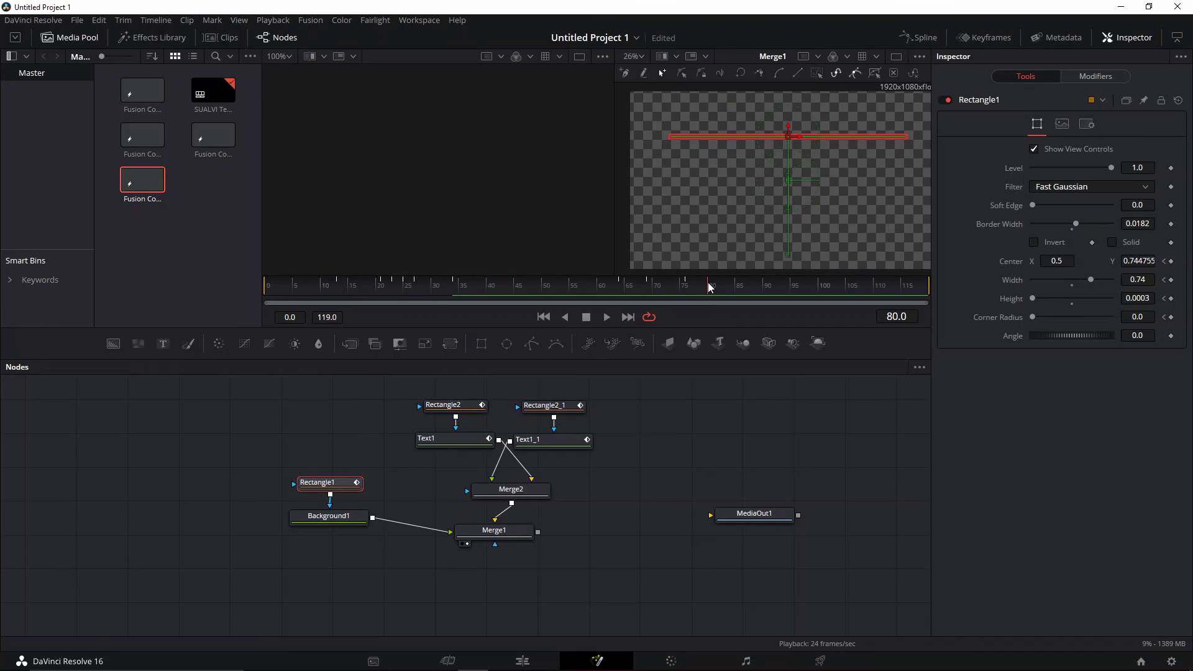
pyautogui.click(1172, 261)
pyautogui.click(1171, 280)
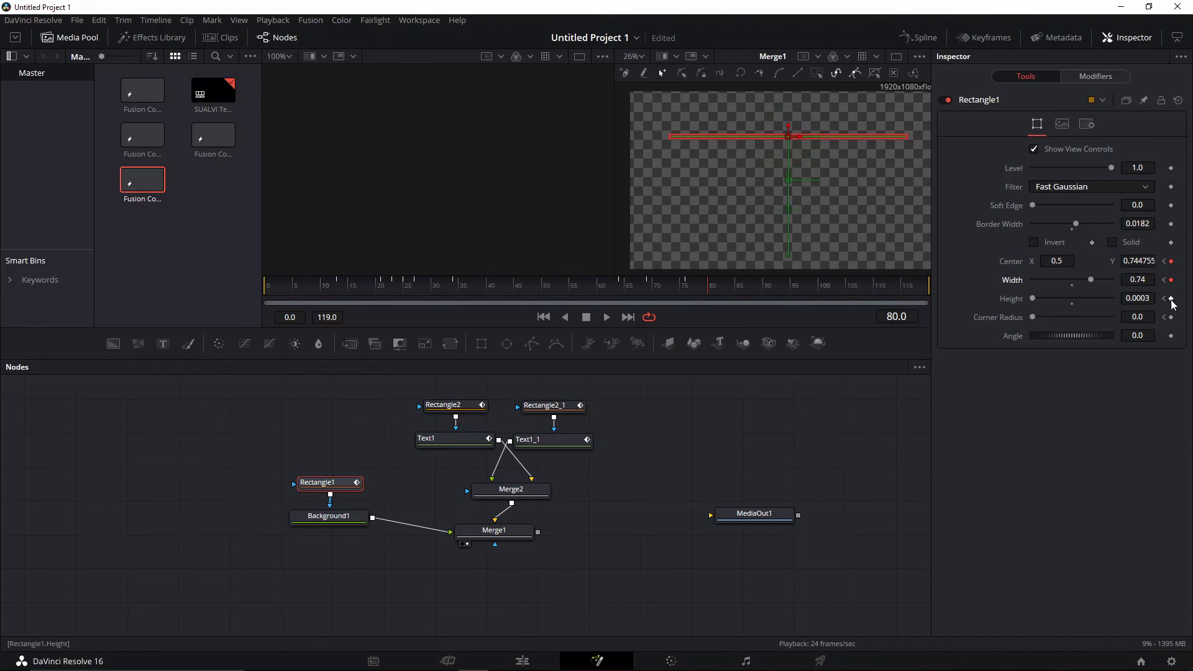
pyautogui.click(1172, 298)
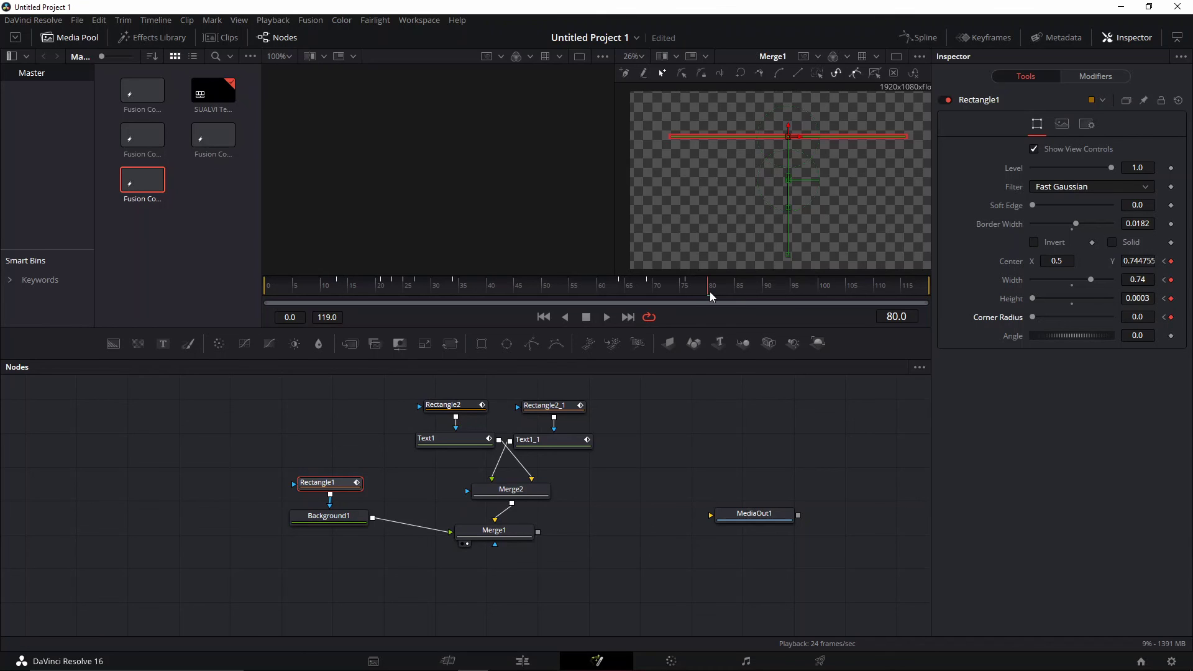
# Shrink Rectangle1 into a small square at frame 85 by setting its Width to about 0.002
pyautogui.moveTo(710, 292); pyautogui.dragTo(744, 292)
pyautogui.moveTo(1096, 281); pyautogui.dragTo(1036, 289)
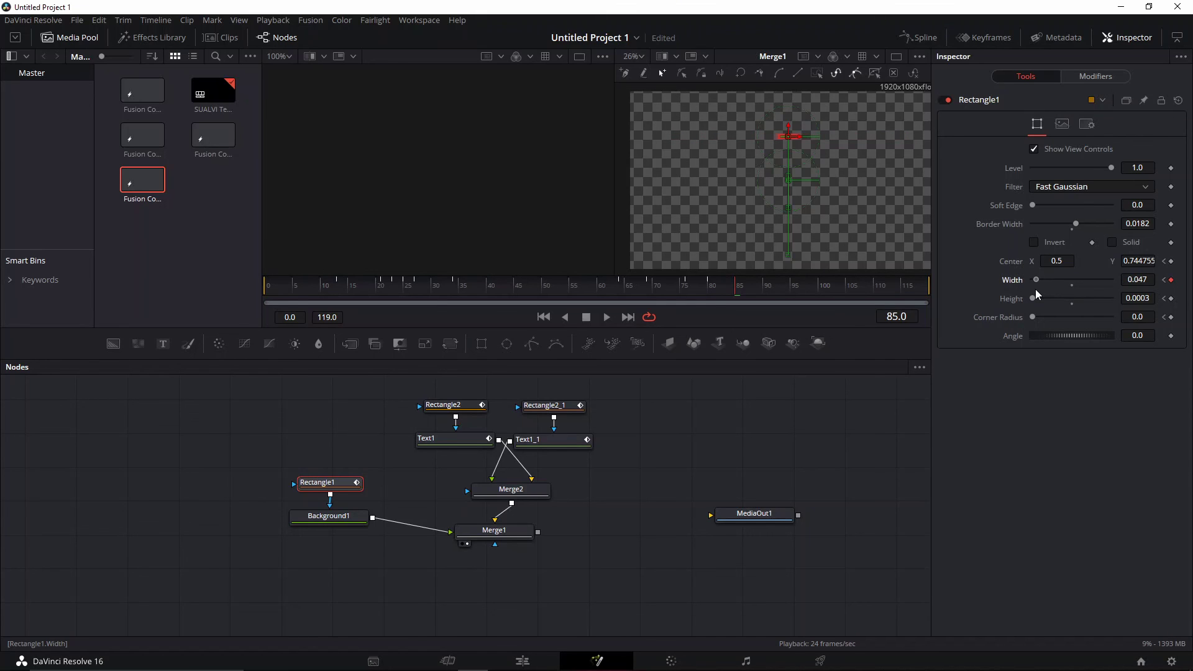
pyautogui.scroll(5, 784, 132)
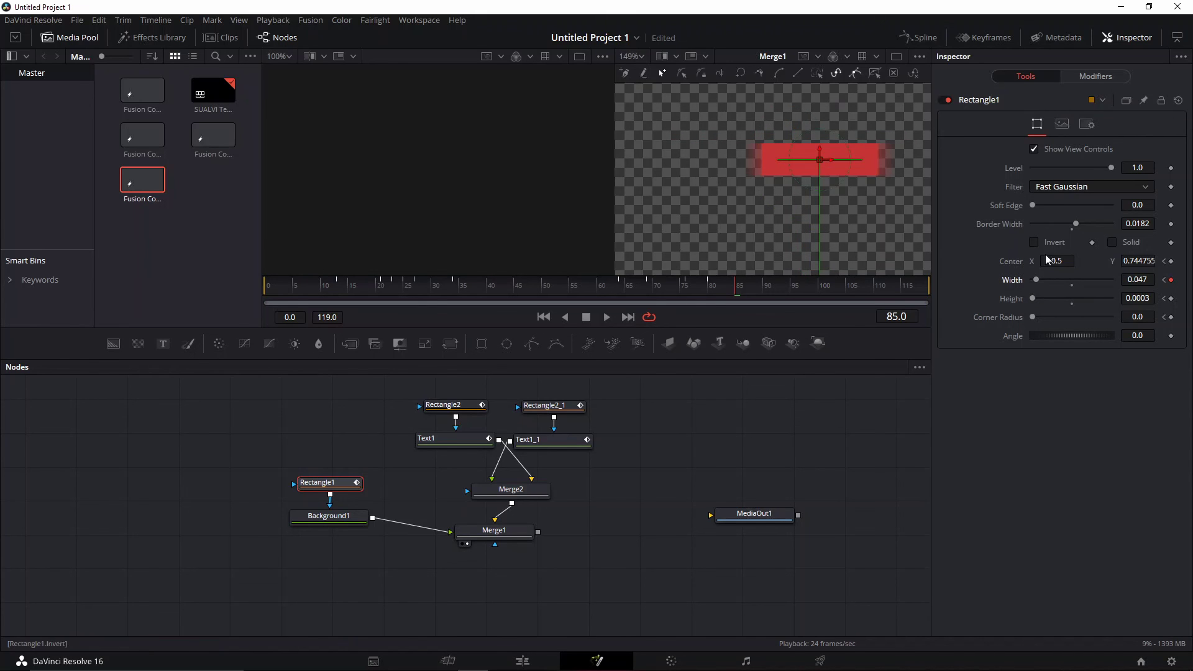
pyautogui.moveTo(1037, 285); pyautogui.dragTo(1019, 282)
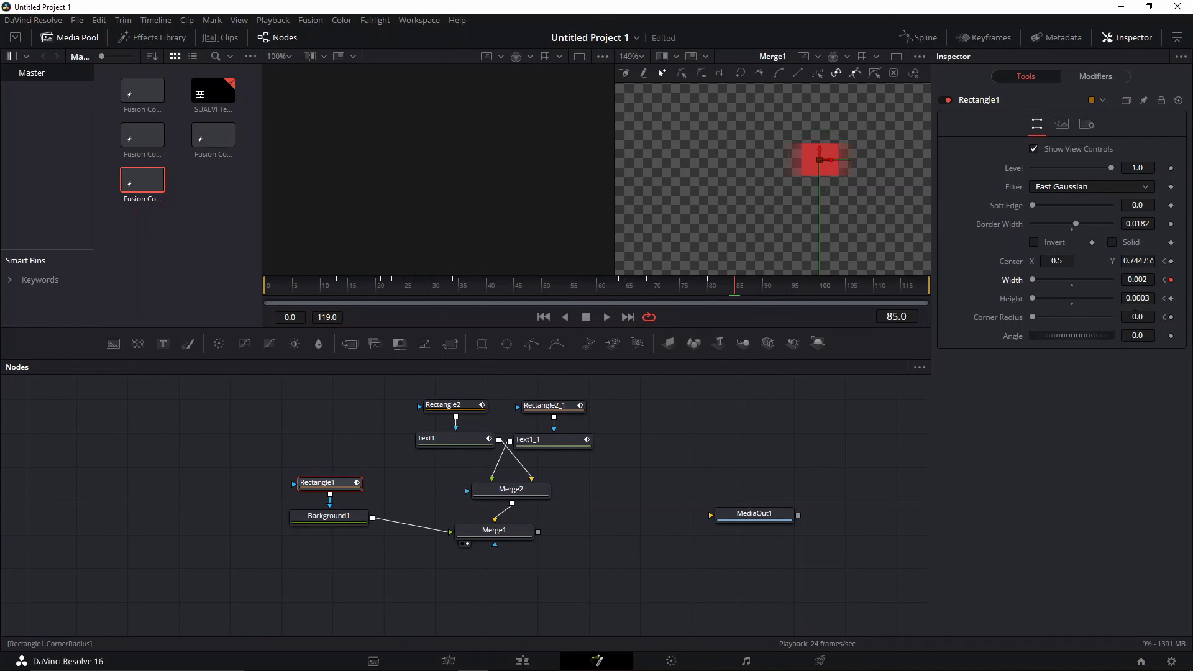
# Keyframe Rectangle1's Corner Radius at frame 85 and set it to 1.0 at frame 88 to round the square into a dot
pyautogui.click(1172, 318)
pyautogui.click(751, 291)
pyautogui.click(751, 290)
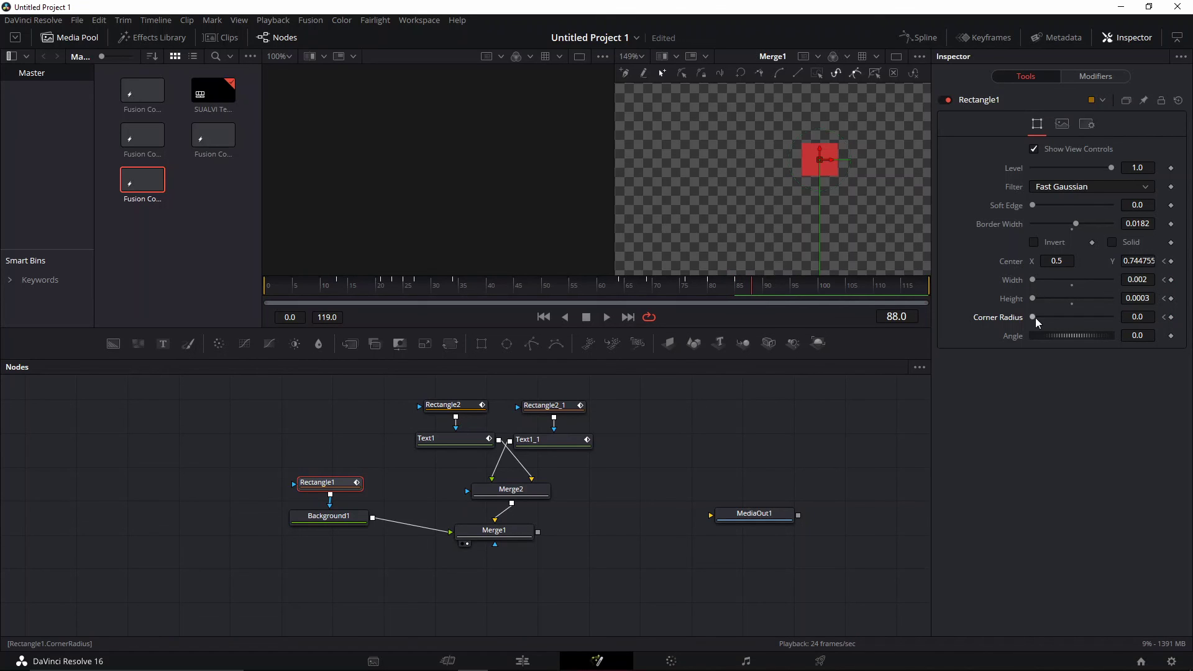
pyautogui.moveTo(1035, 318); pyautogui.dragTo(1124, 320)
# Keyframe Rectangle1's Center at frame 88, then at frame 93 lower it to Center Y about 0.09 and set Width and Height to 0
pyautogui.scroll(-5, 783, 198)
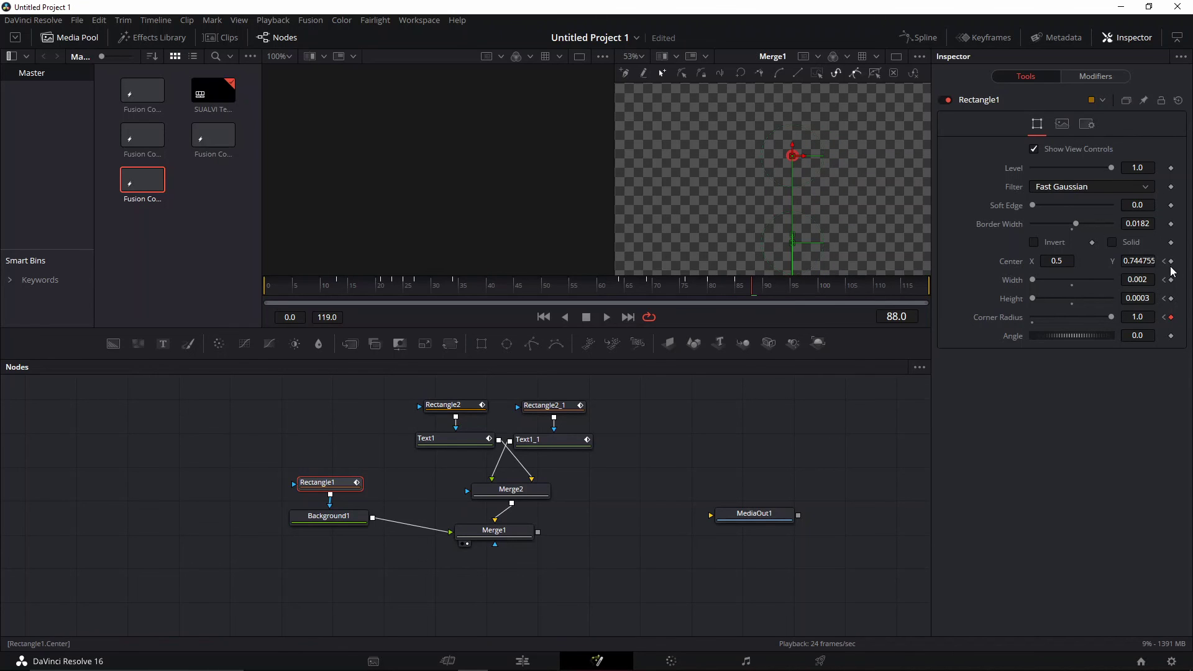
pyautogui.scroll(-5, 849, 236)
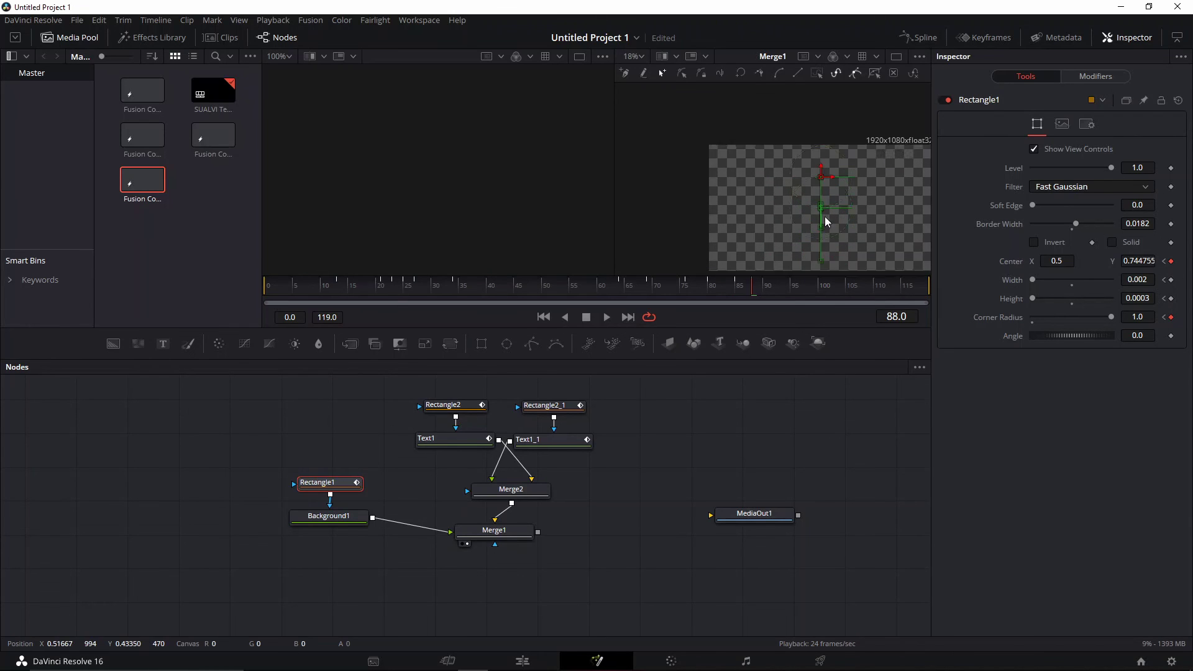
pyautogui.moveTo(756, 295); pyautogui.dragTo(778, 290)
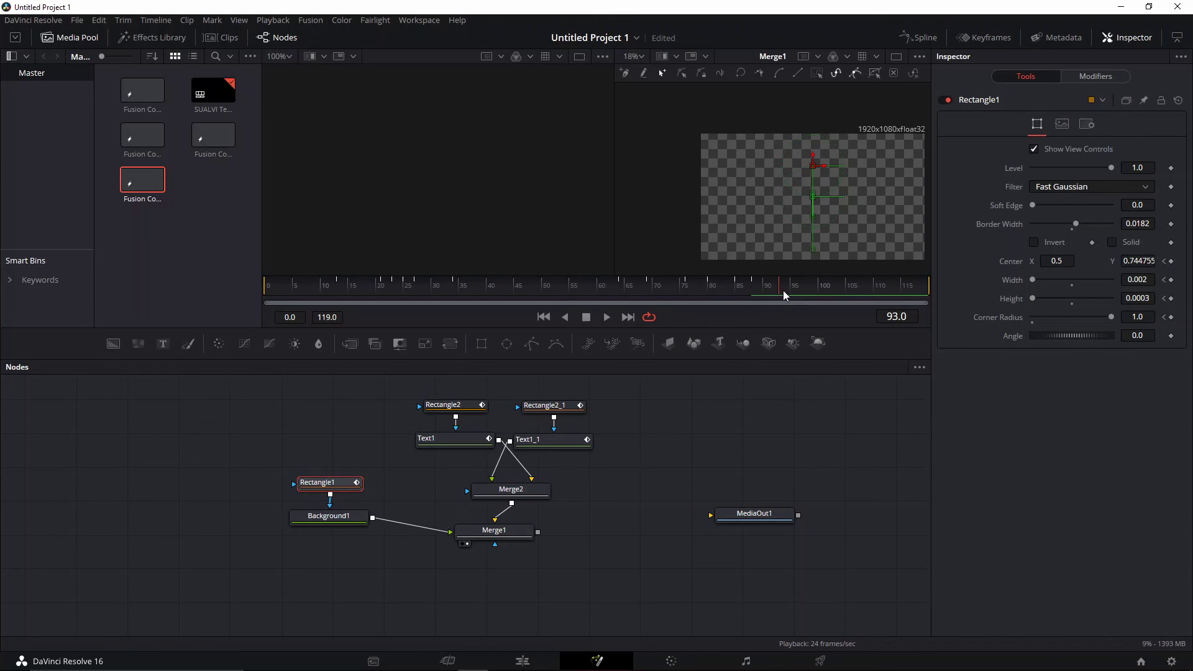
pyautogui.moveTo(813, 166); pyautogui.dragTo(818, 247)
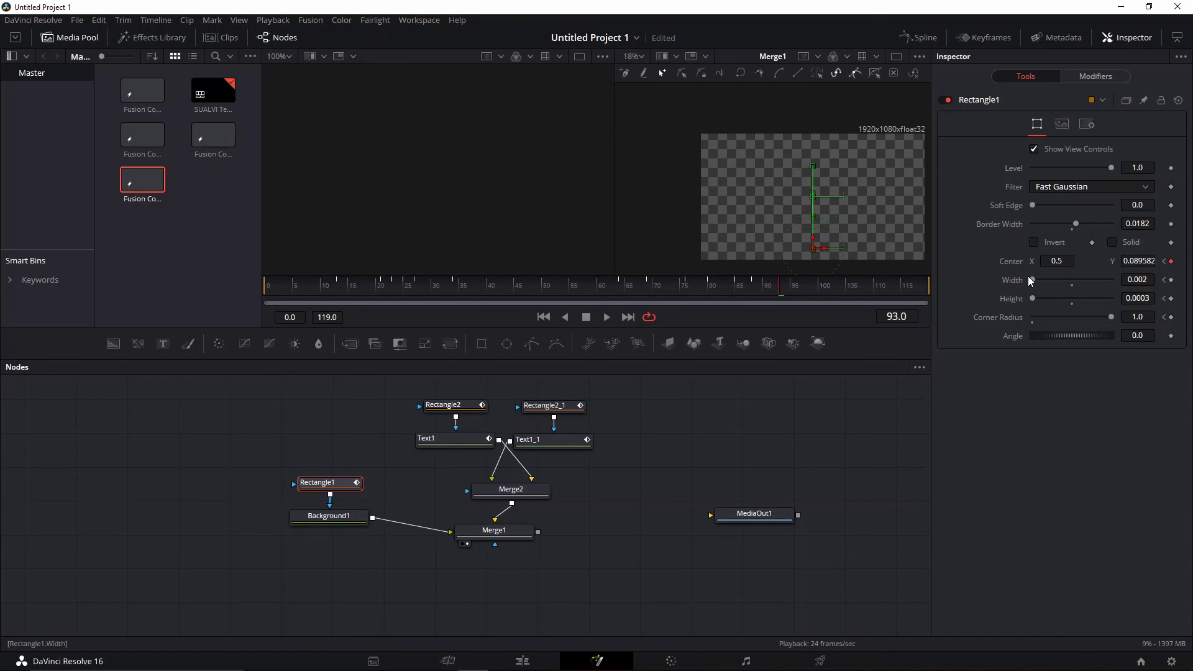
pyautogui.moveTo(1032, 281); pyautogui.dragTo(1020, 284)
# Connect the Merge1 output to MediaOut1 and save the project
pyautogui.moveTo(746, 291)
pyautogui.mouseDown()
pyautogui.moveTo(768, 293)
pyautogui.moveTo(738, 286)
pyautogui.mouseUp()
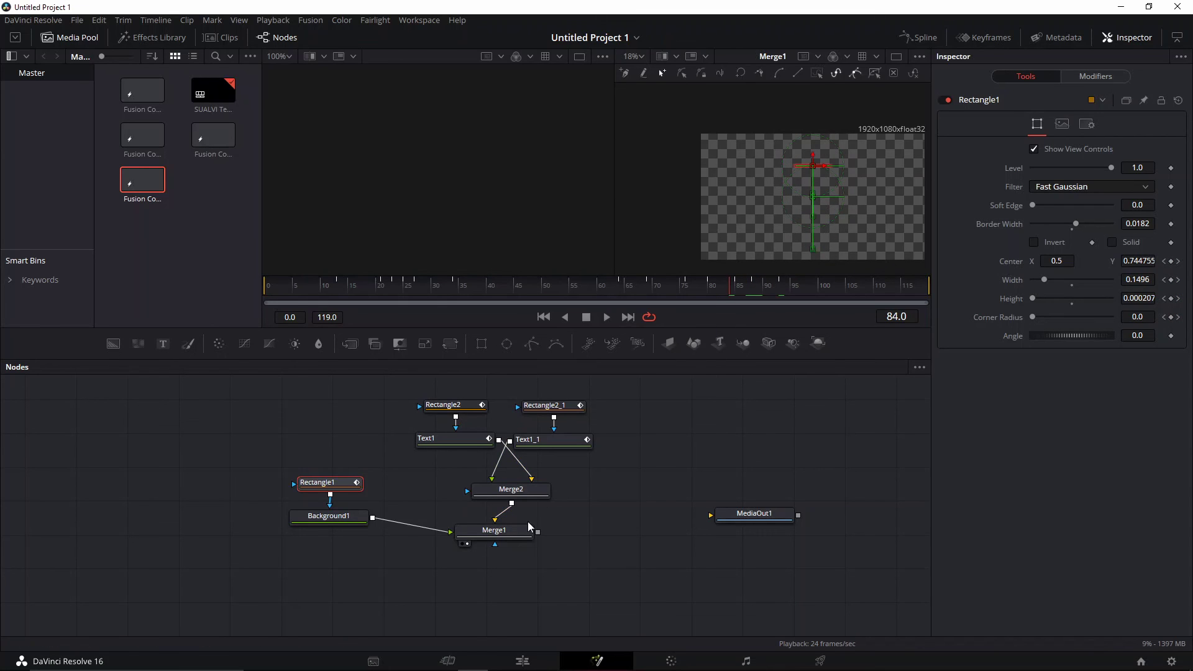
pyautogui.moveTo(538, 533); pyautogui.dragTo(741, 516)
pyautogui.click(277, 293)
pyautogui.hotkey('ctrl', 's')
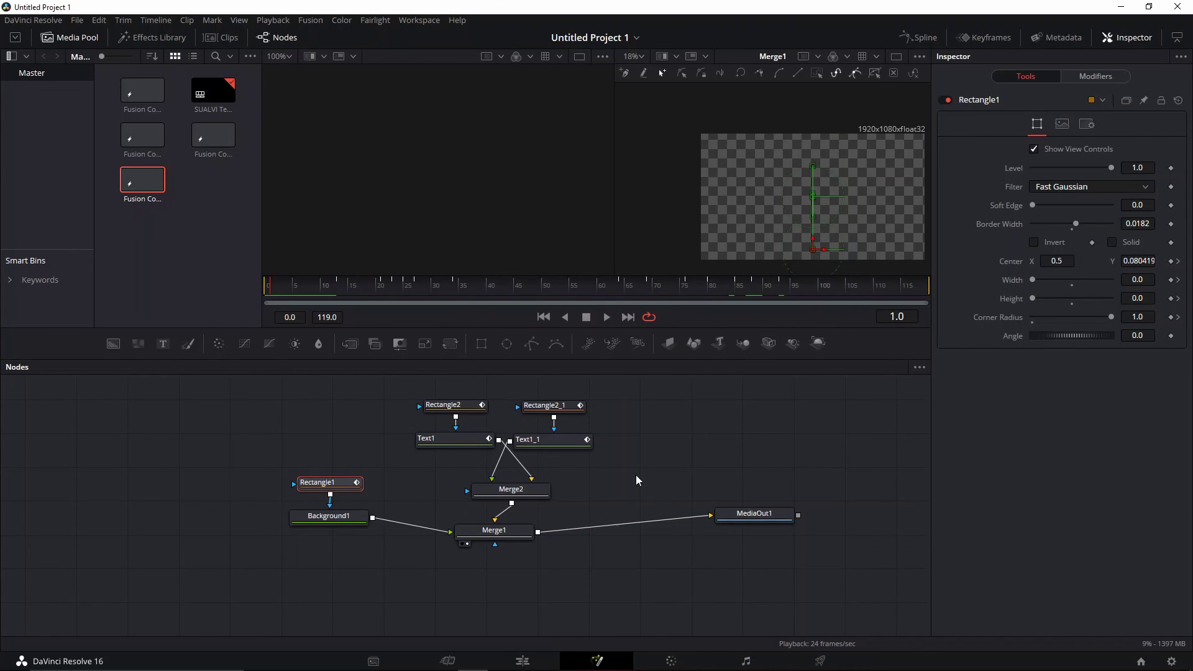
# Play back the complete title animation from the start and review the closing motion
pyautogui.press('space')
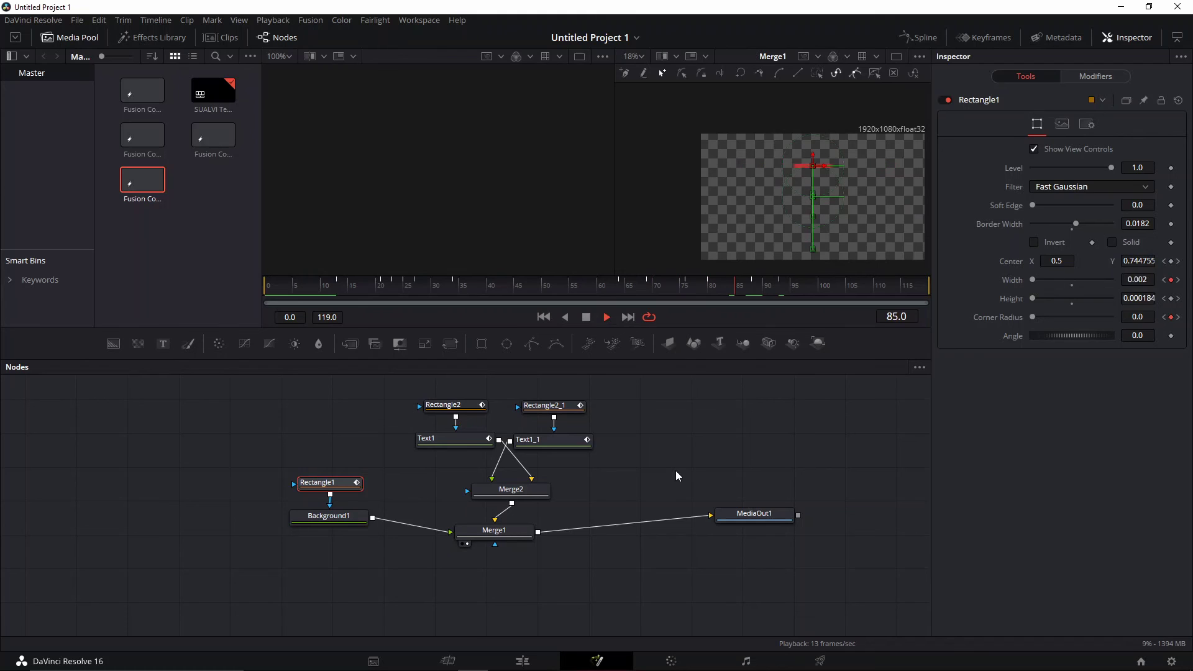
pyautogui.press('space')
pyautogui.press('space')
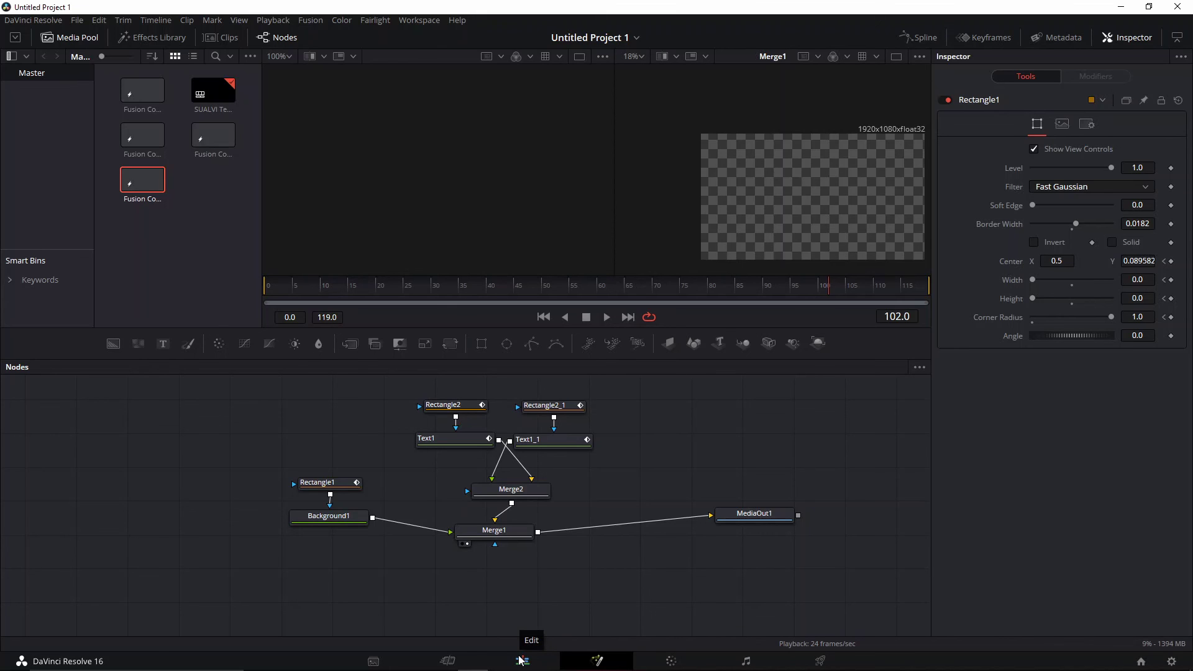
pyautogui.moveTo(581, 418)
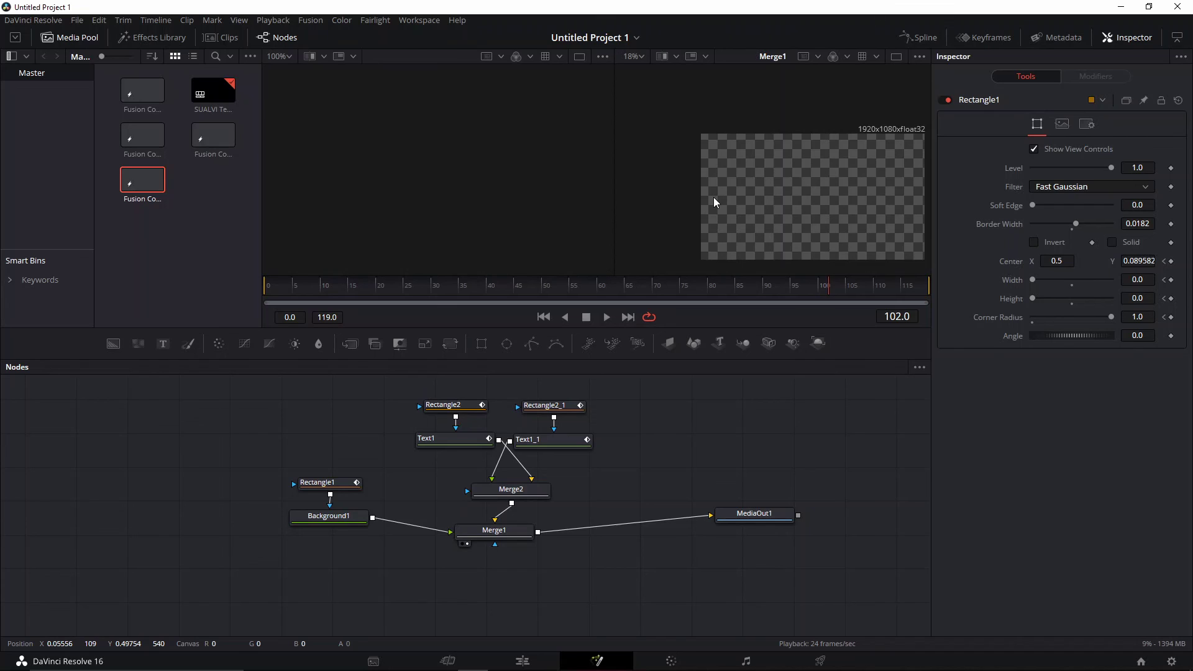
pyautogui.moveTo(757, 228); pyautogui.dragTo(702, 198)
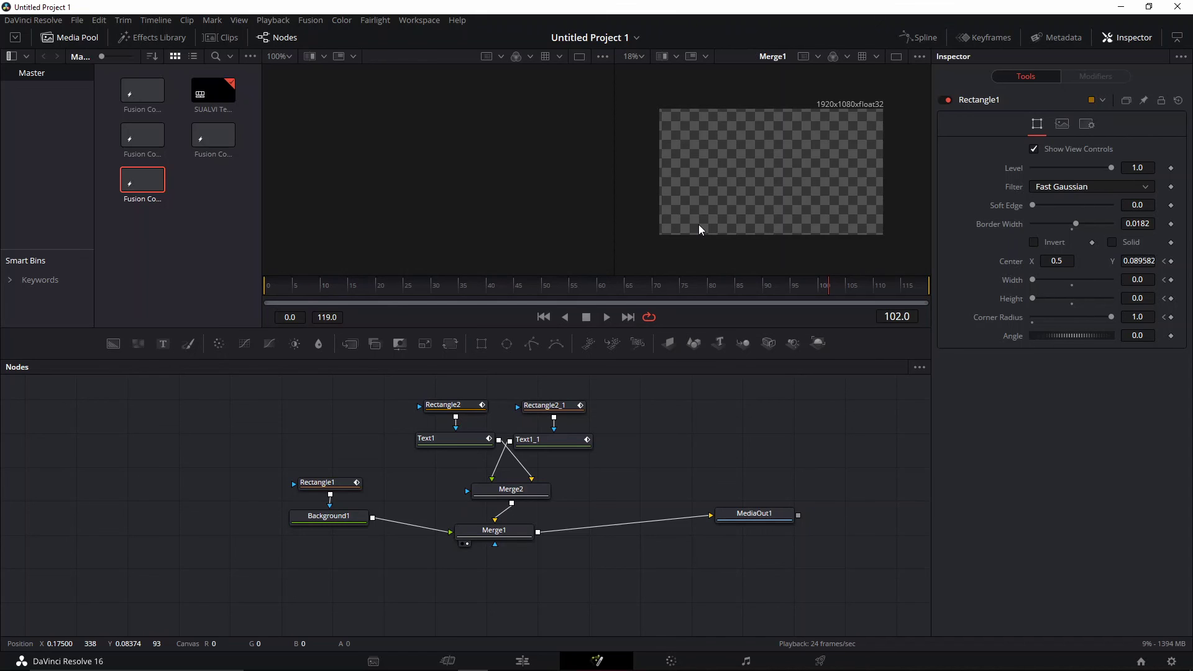
# Switch to the Edit page, place the Fusion composition on Video 1 at about 14 seconds, and play it
pyautogui.click(522, 661)
pyautogui.moveTo(189, 140); pyautogui.dragTo(624, 493)
pyautogui.click(623, 418)
pyautogui.press('space')
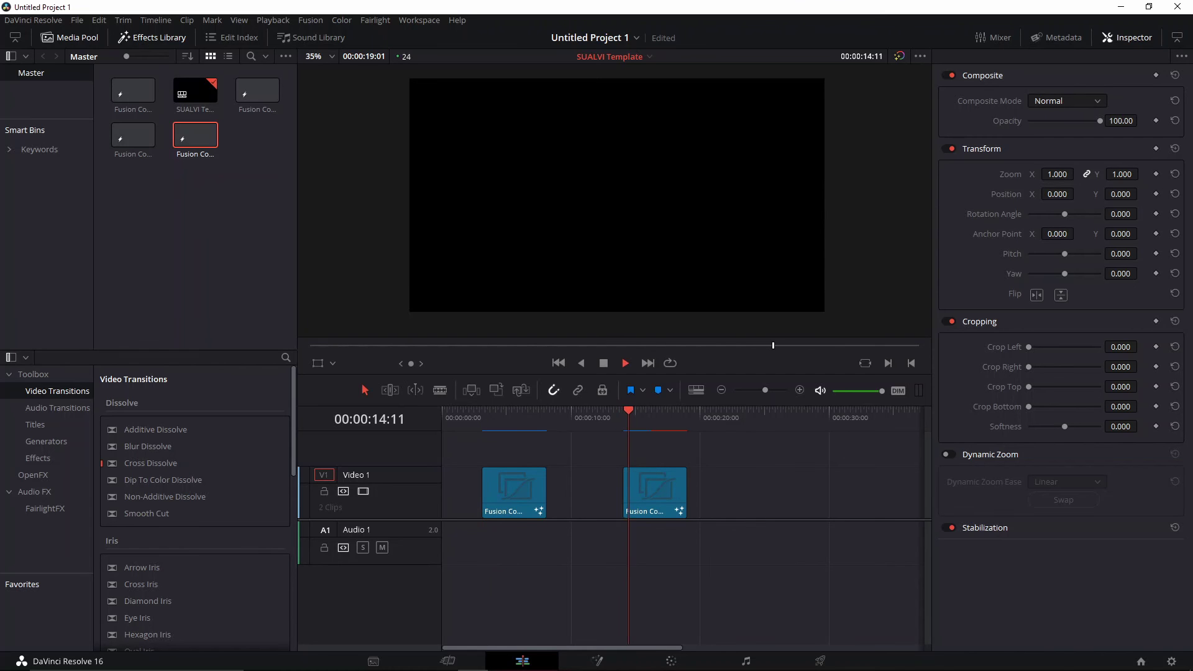